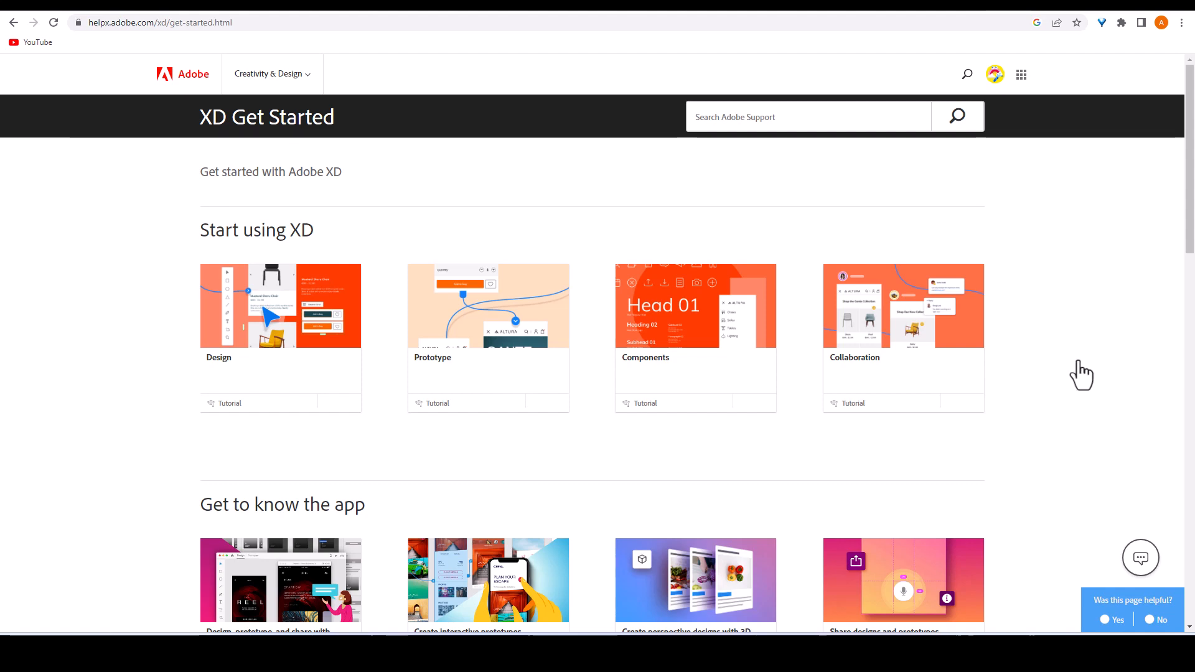
Look through the open browser pages with UI and UX search results, comparison graphics and mobile app design examples
left_click(629, 18)
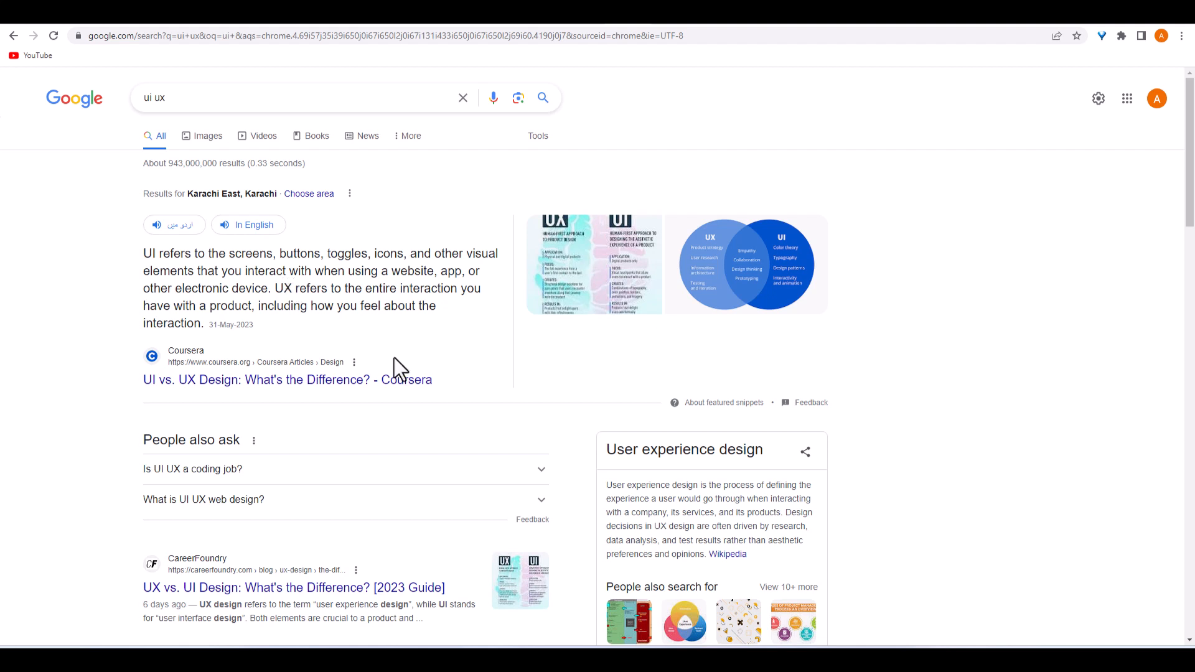
left_click(663, 23)
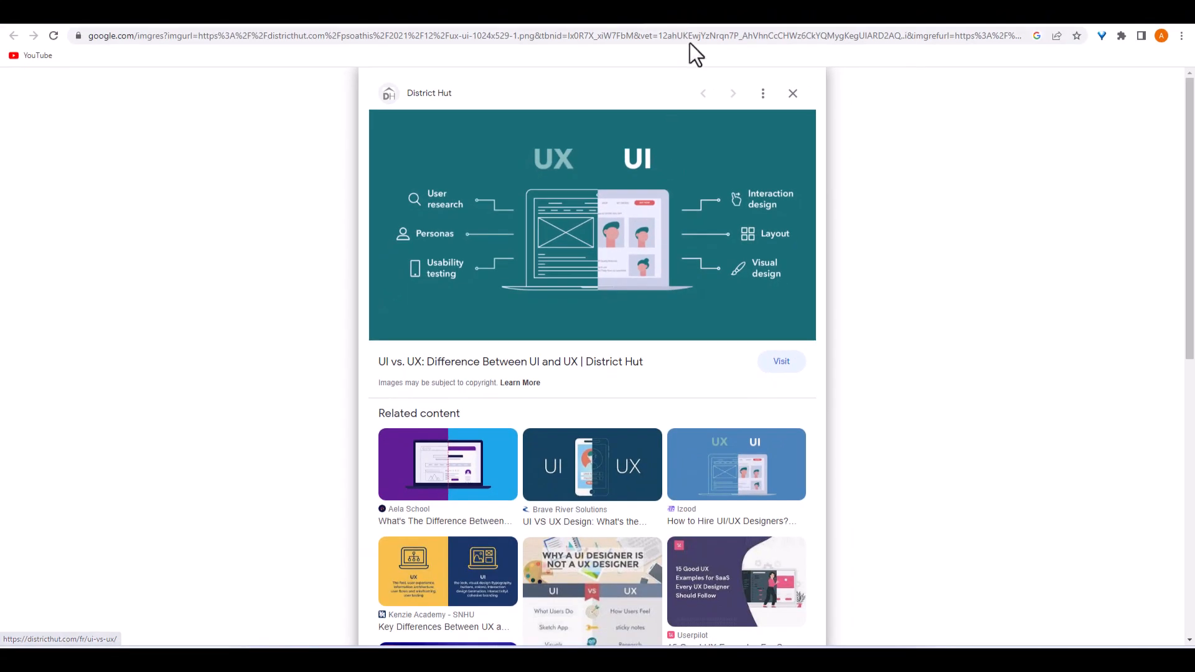
key("Right")
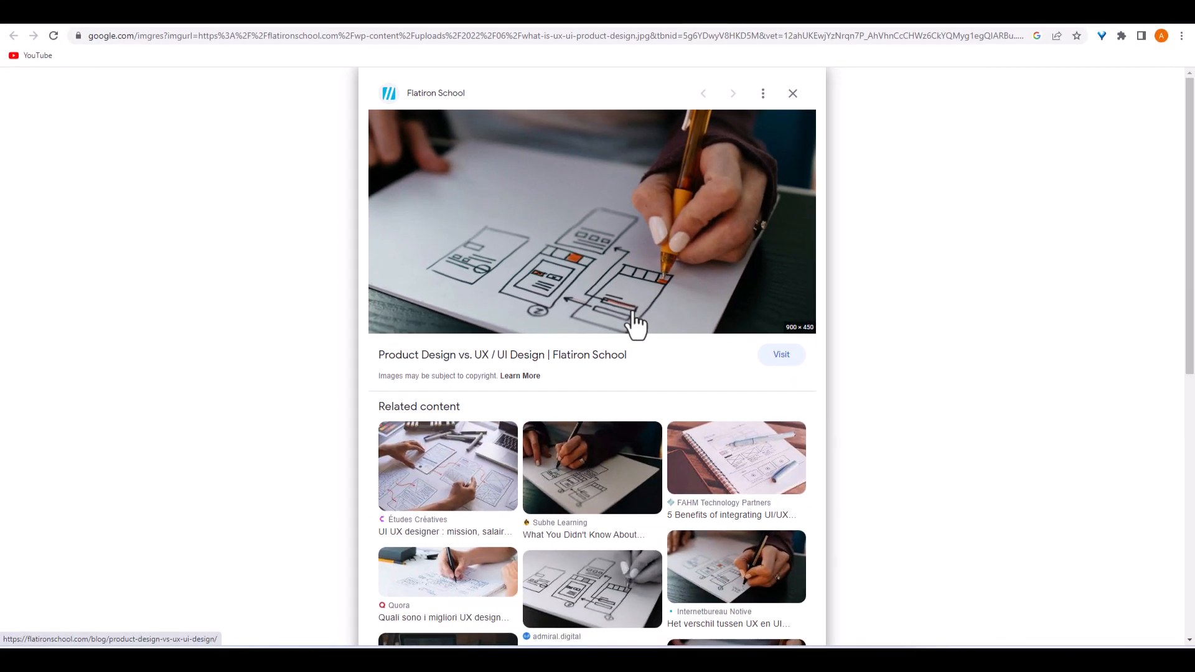
left_click(741, 17)
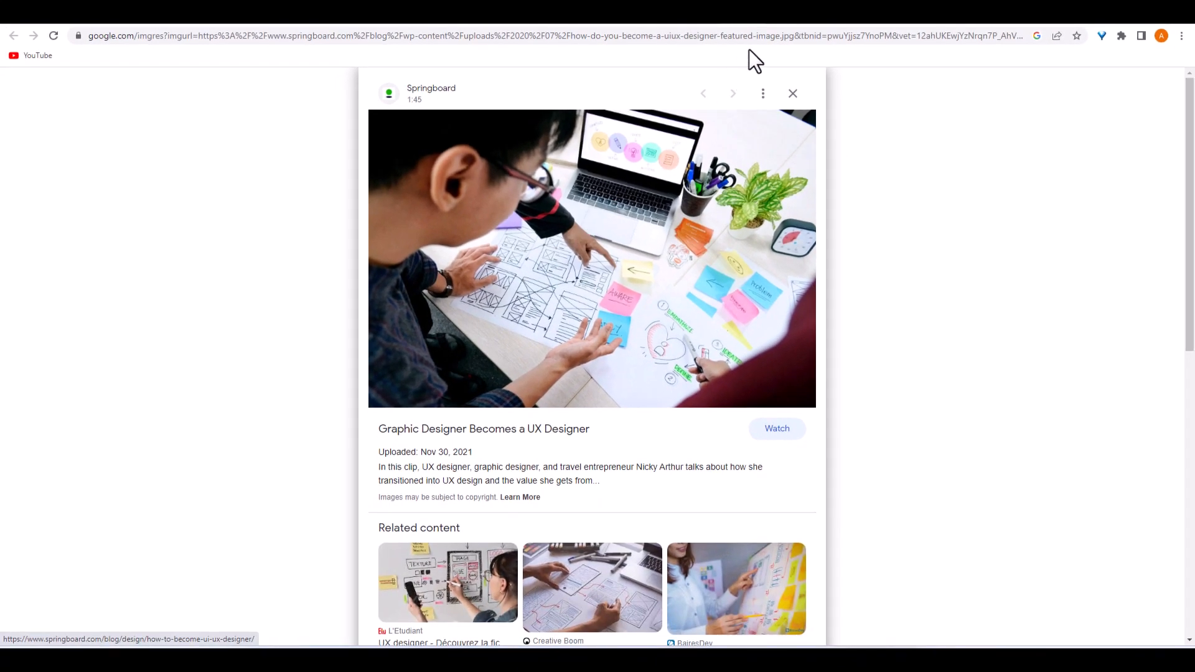
left_click(783, 23)
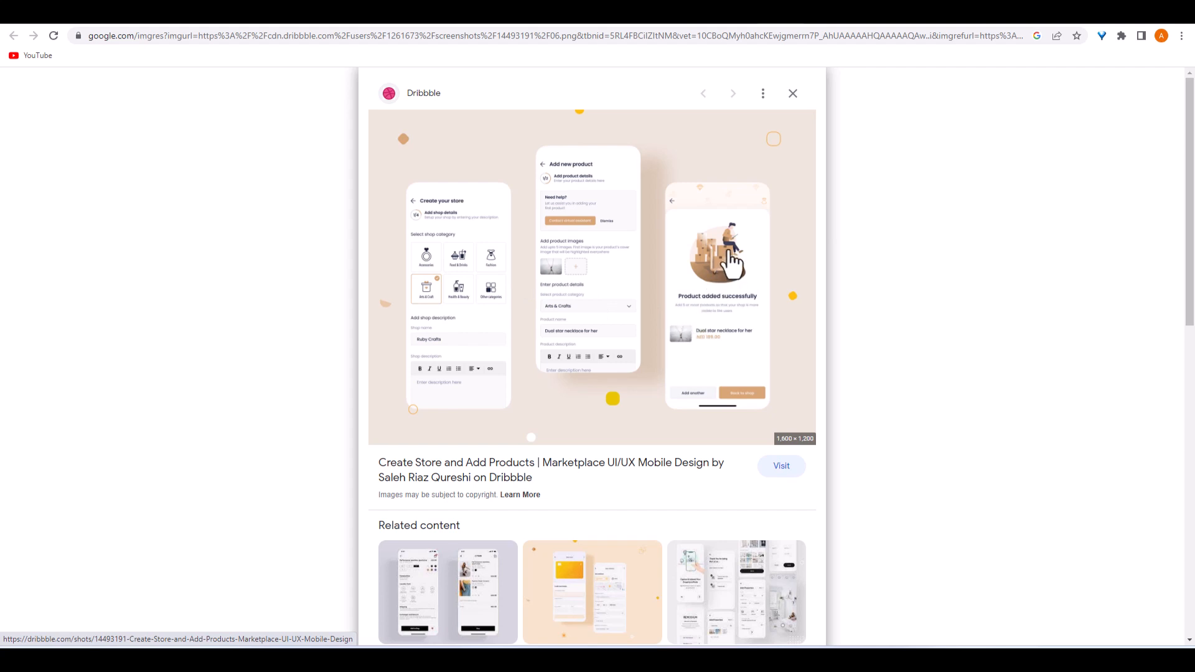
left_click(813, 19)
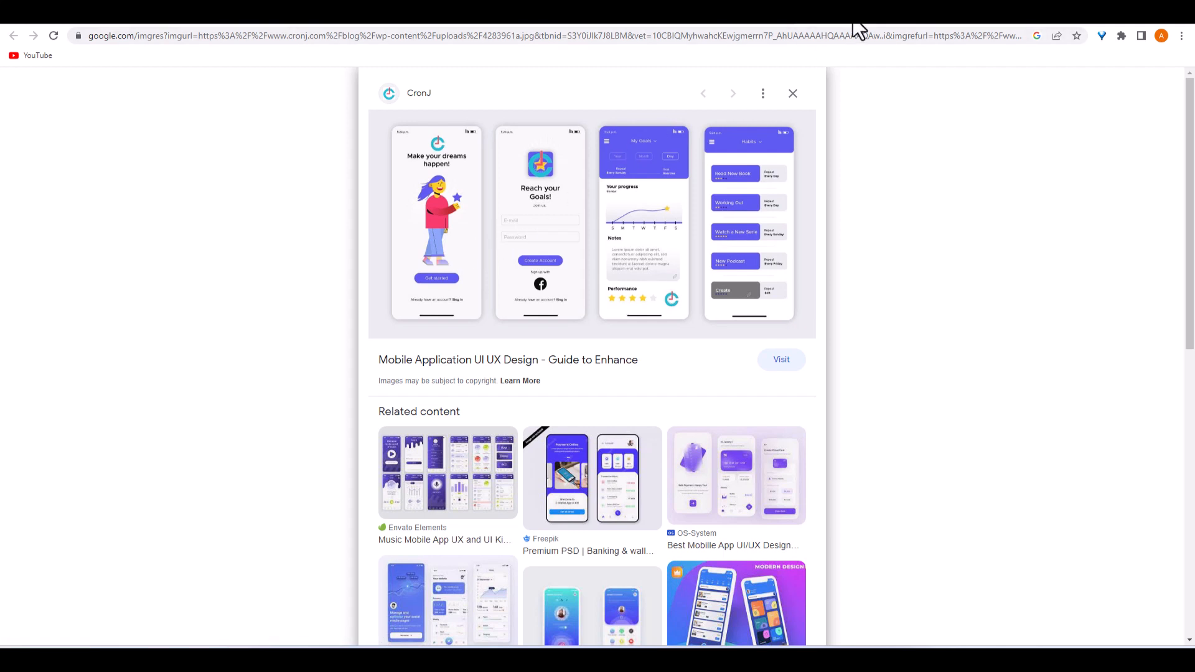
key("Right")
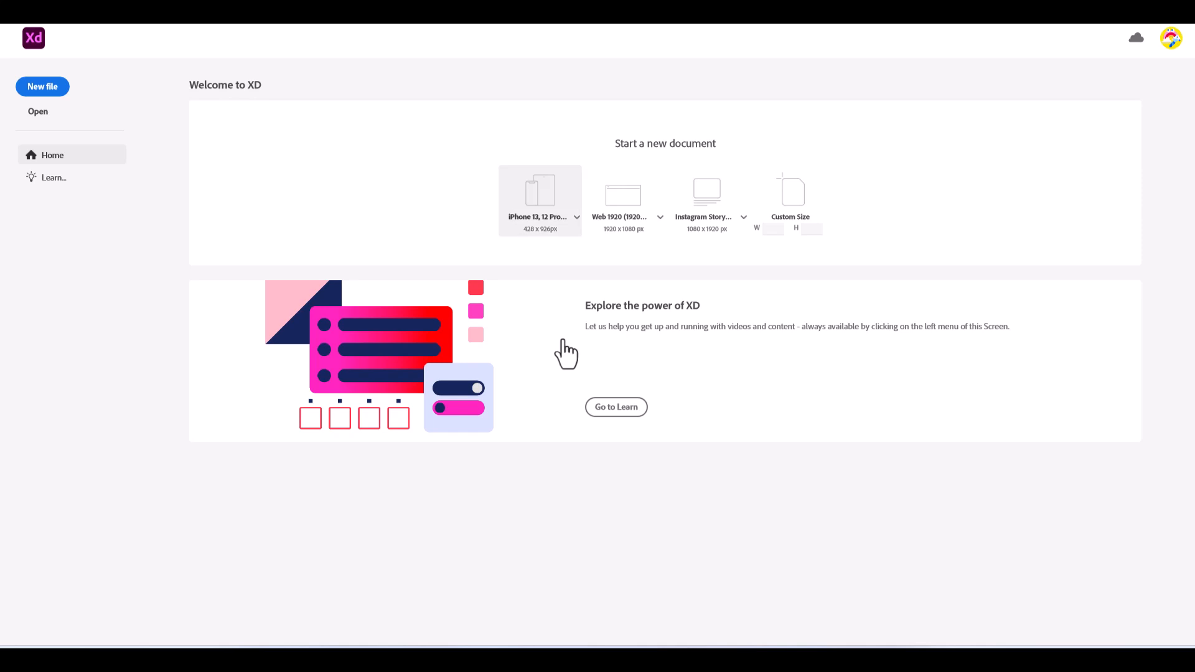
Review the available artboard size presets for phones and tablets, web pages and social media in Adobe XD
left_click(576, 218)
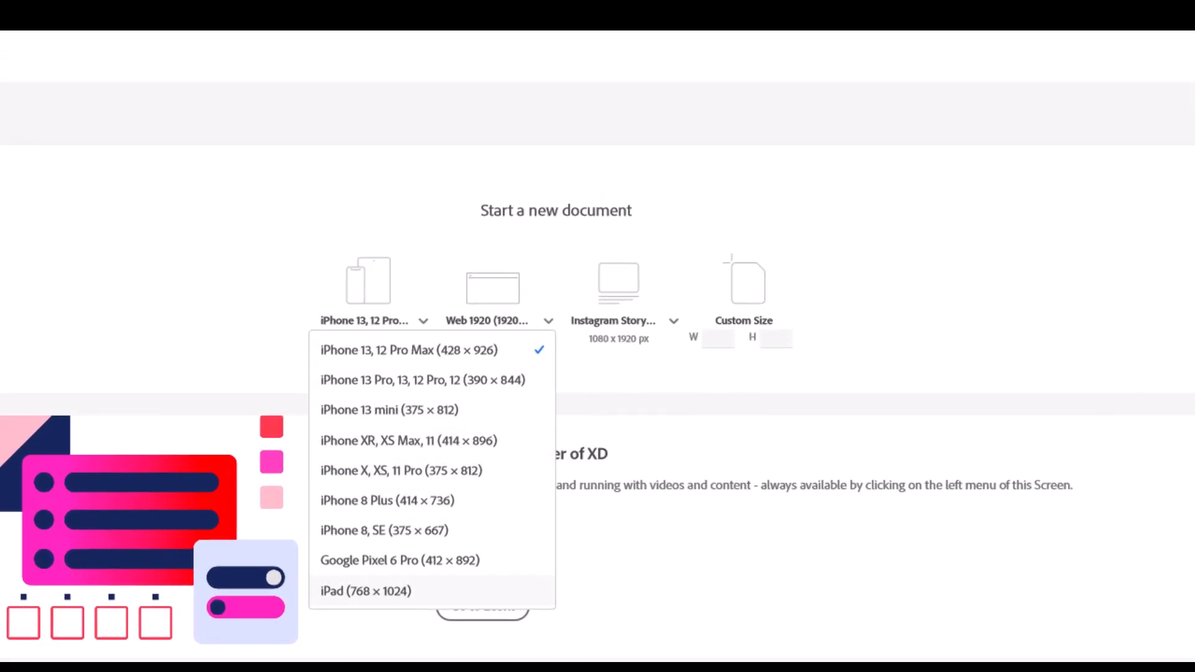
key("Escape")
left_click(549, 321)
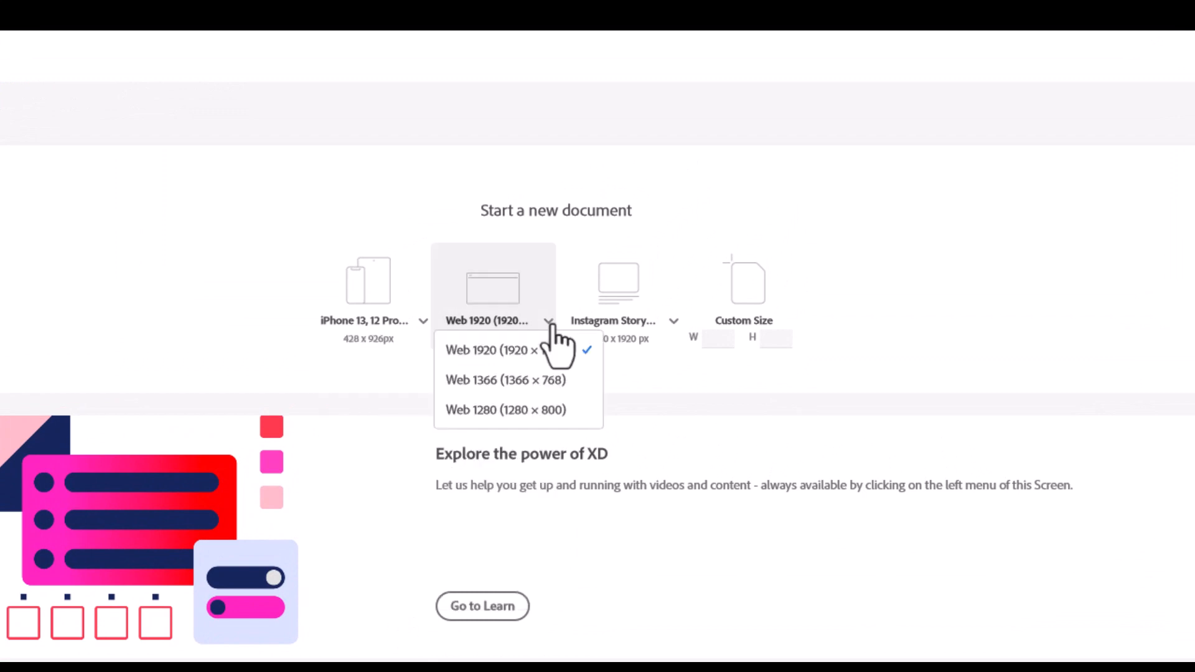
key("Escape")
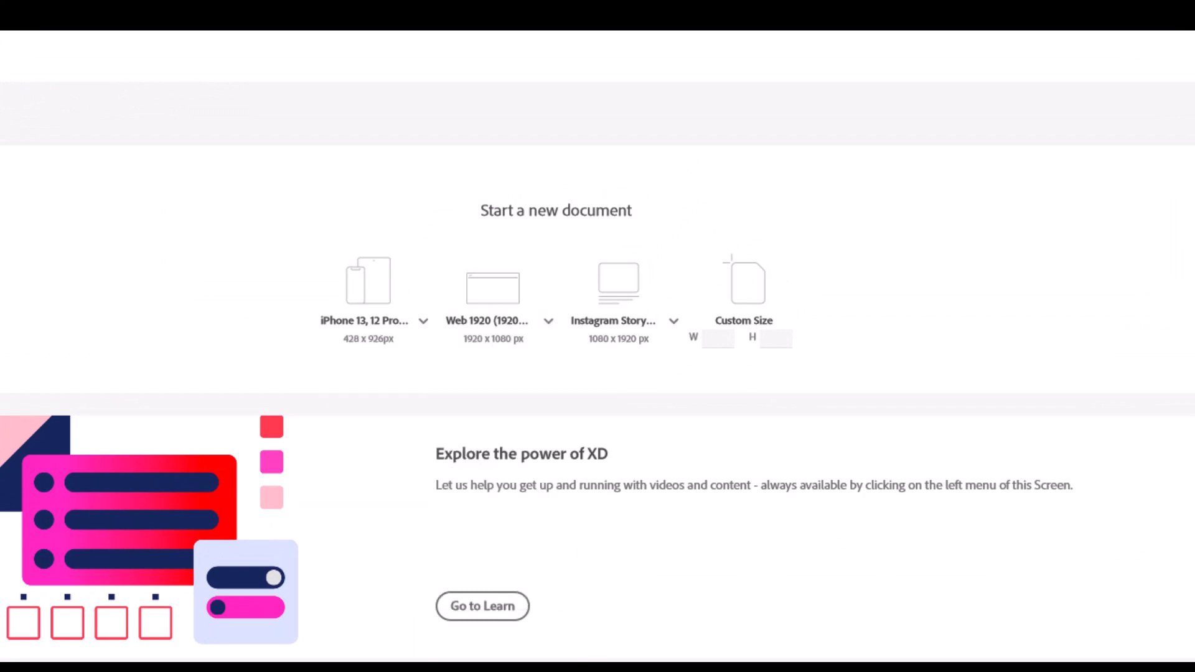
left_click(674, 320)
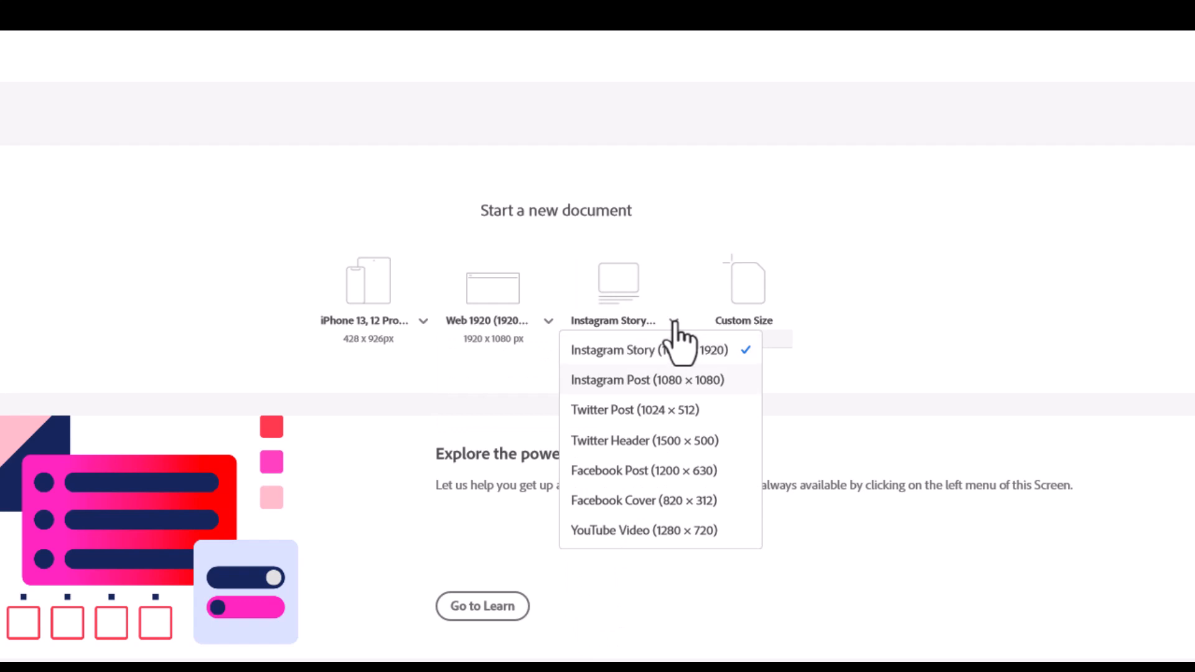
key("Escape")
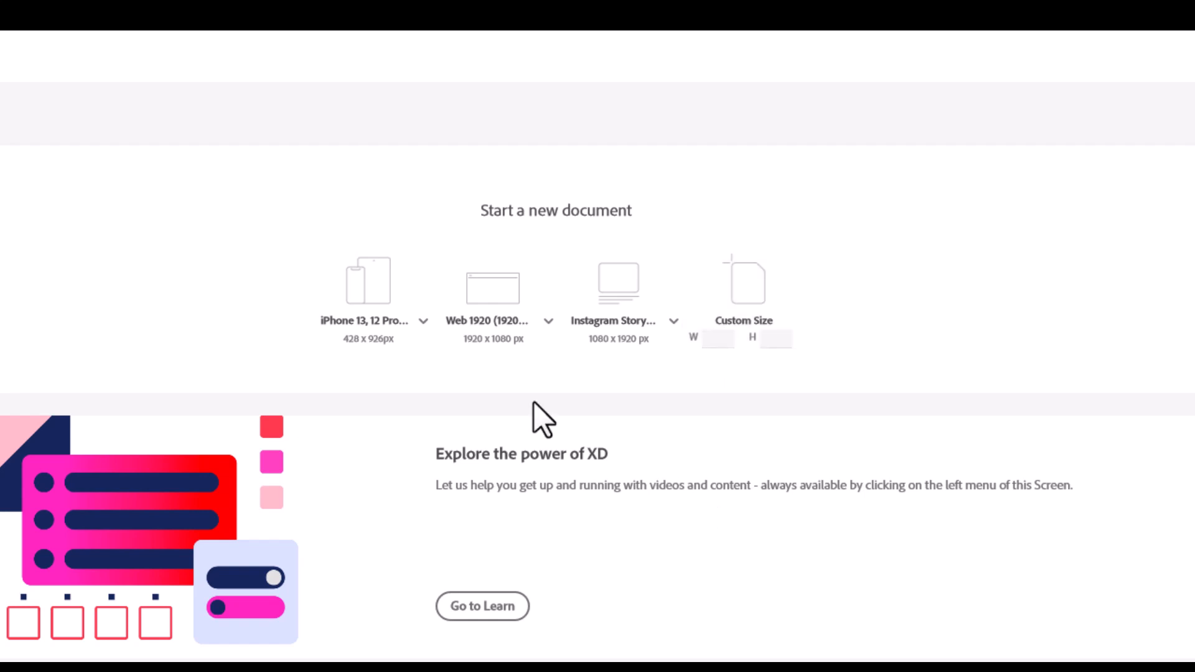
Create a new document from the iPhone 13, 12 Pro Max preset (428 x 926) and maximize its window
left_click(376, 328)
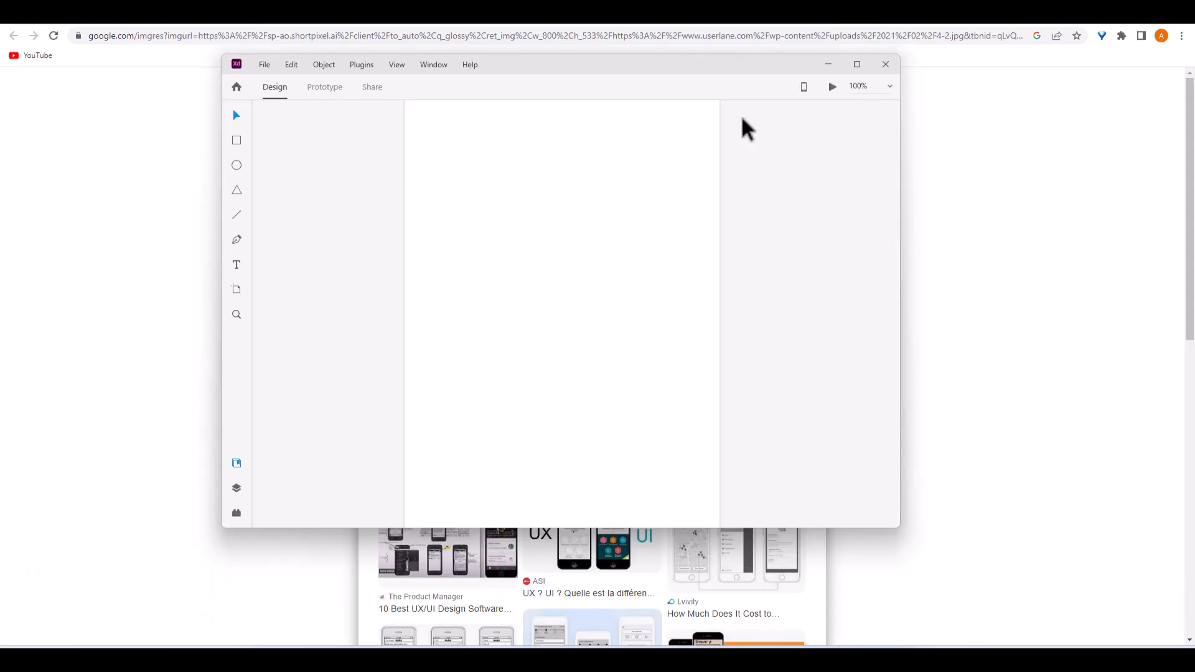
left_click(857, 65)
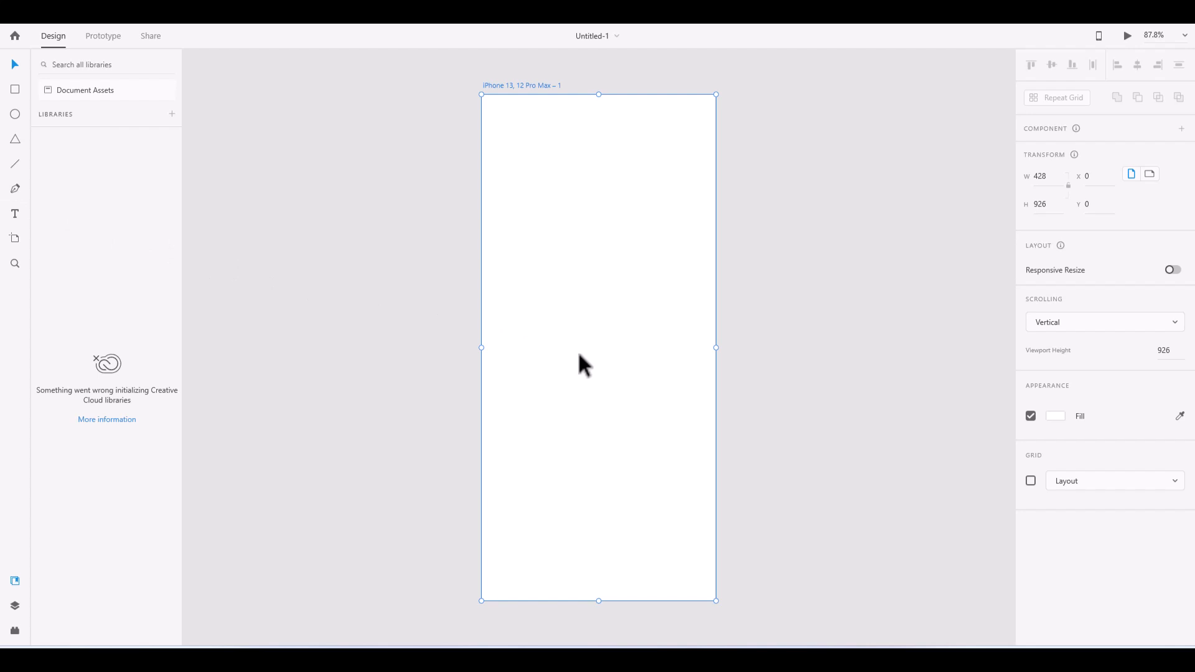
key("ctrl+plus")
key("ctrl+plus")
key("ctrl+minus")
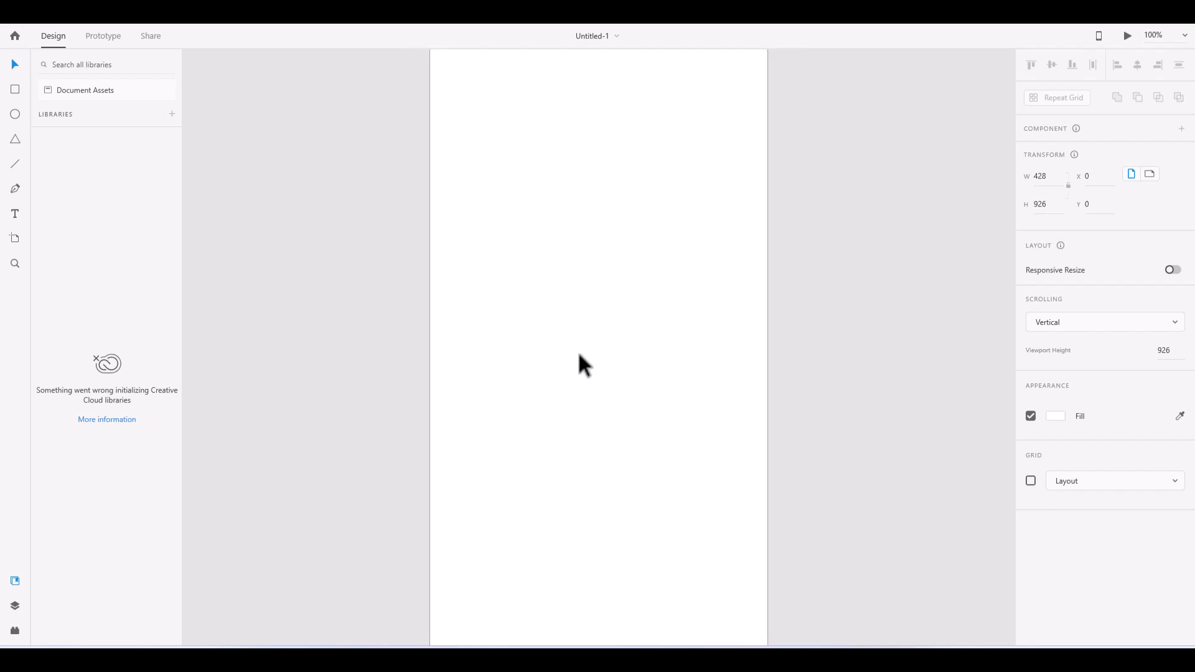
key("ctrl+plus")
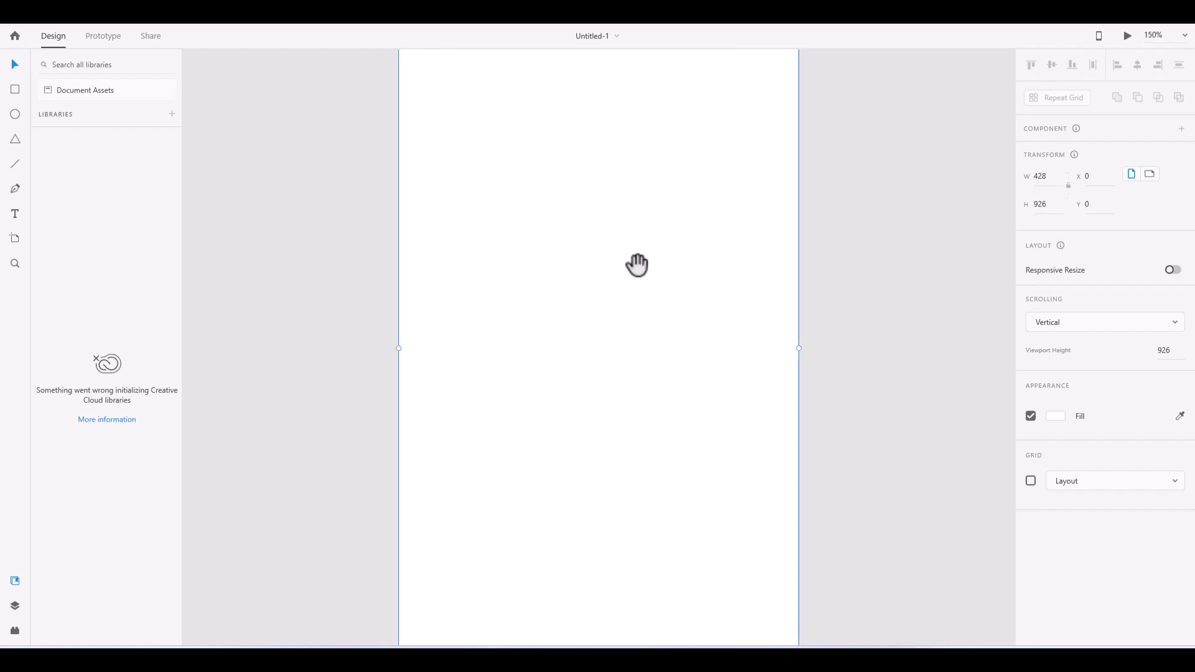
left_click_drag(636, 265, 646, 338)
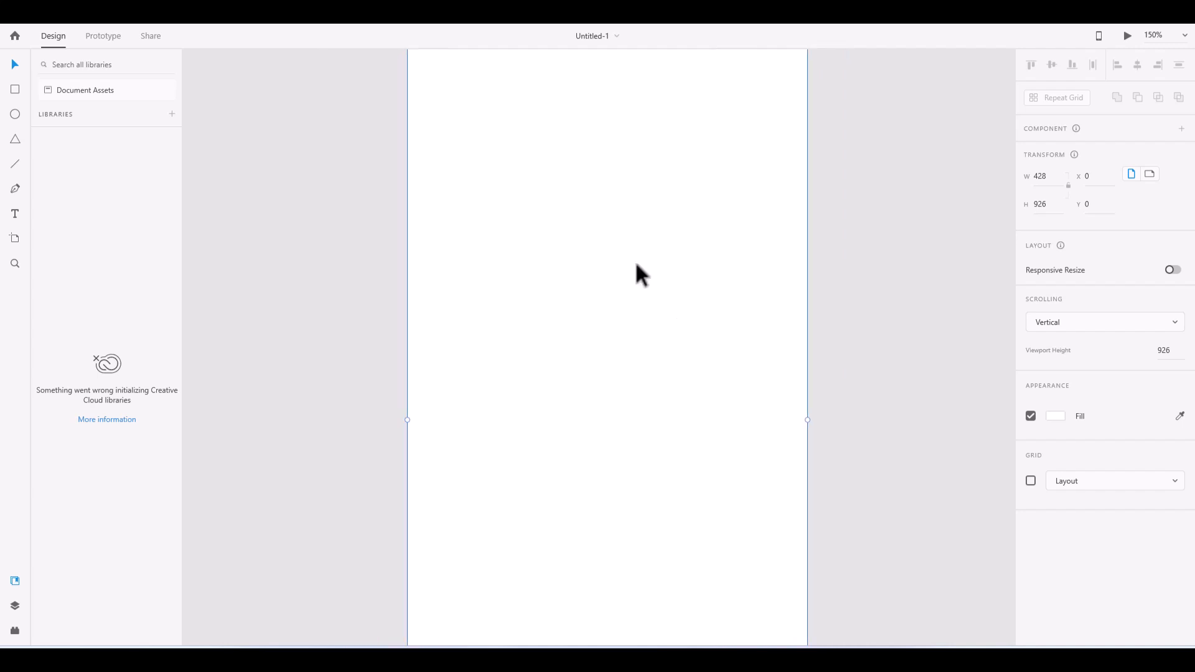
key("ctrl+minus")
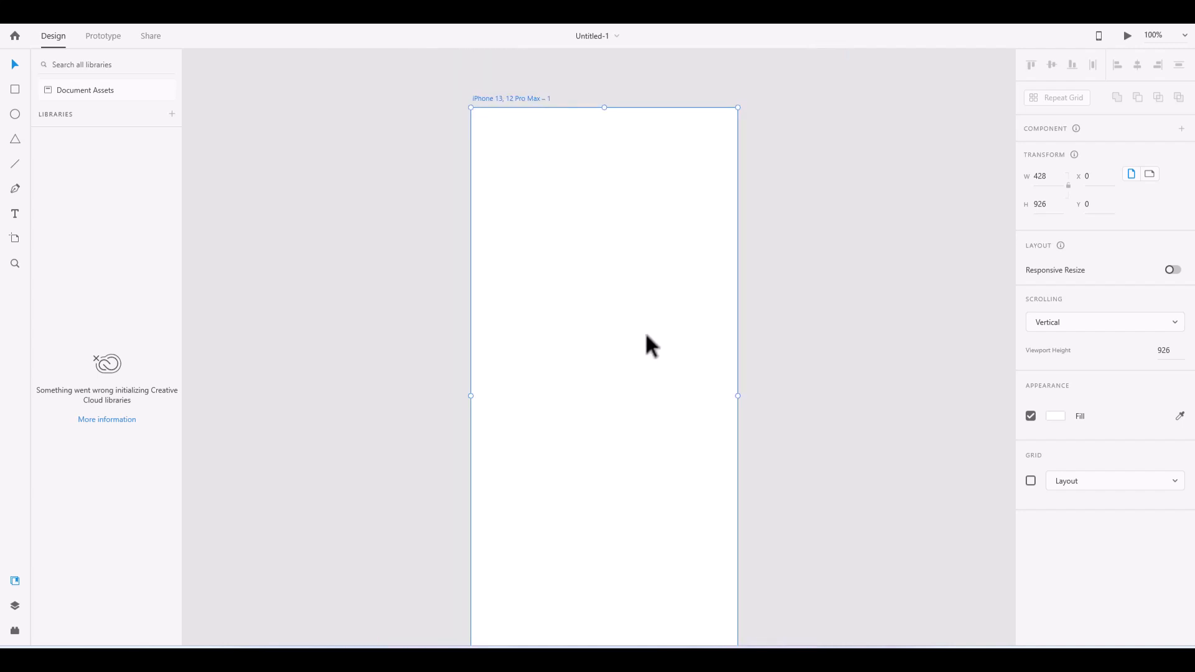
left_click_drag(647, 329, 642, 279)
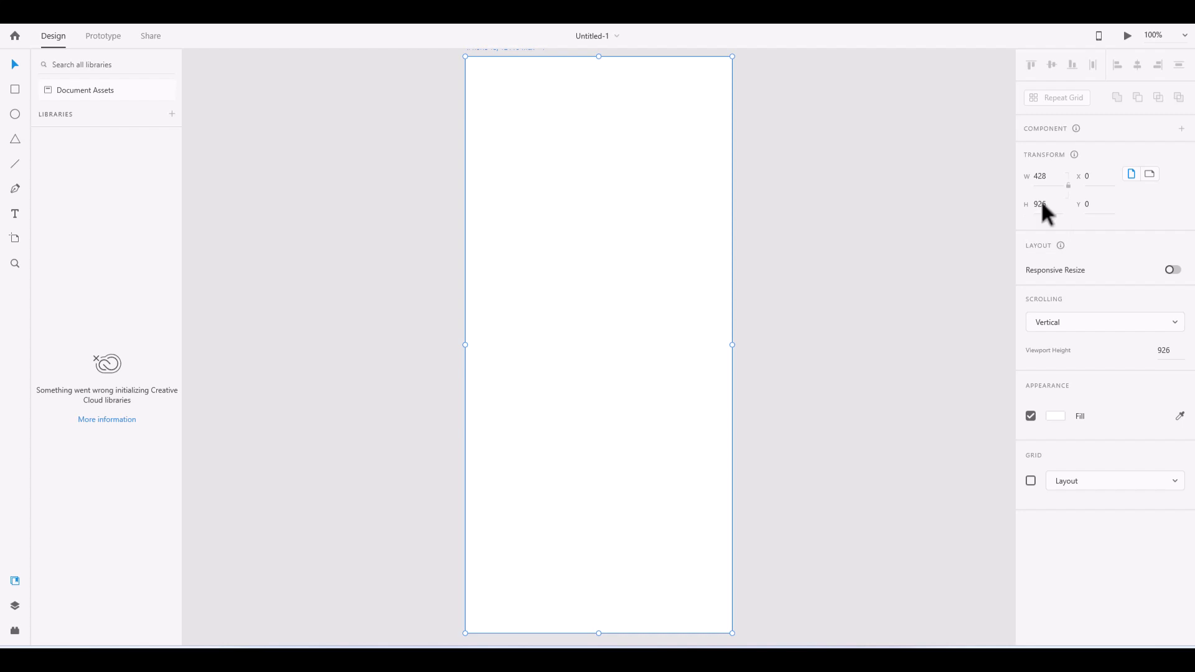
Review the artboard's scrolling options, and show its layout grid while checking the available grid types
left_click(1054, 324)
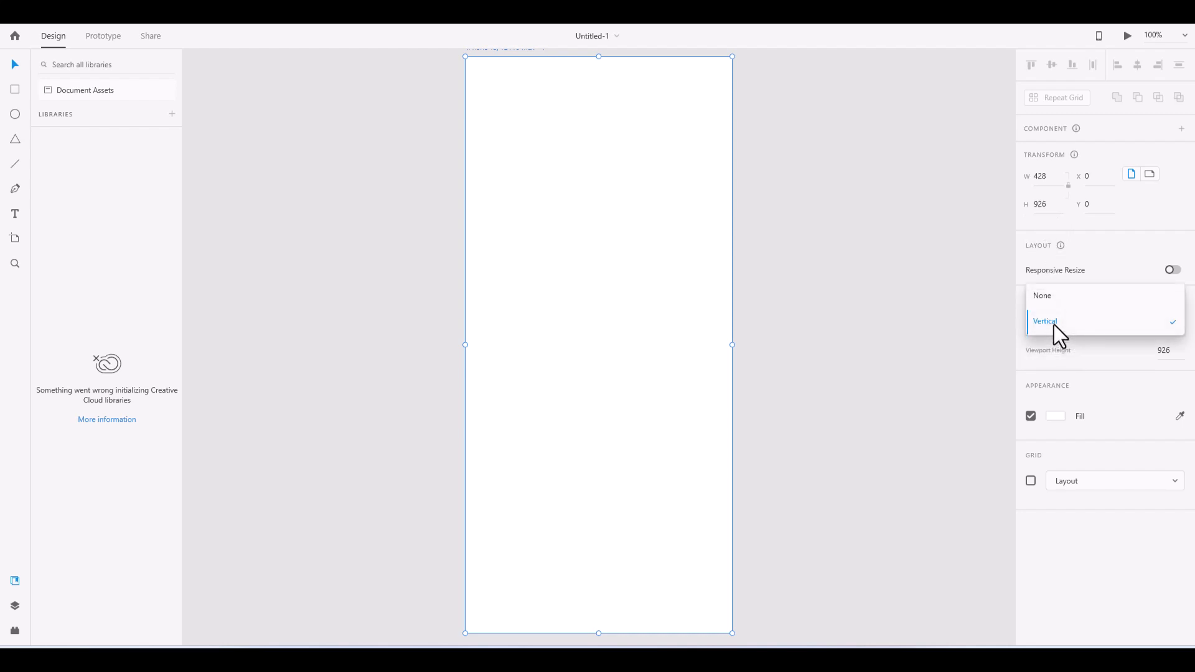
left_click(1099, 387)
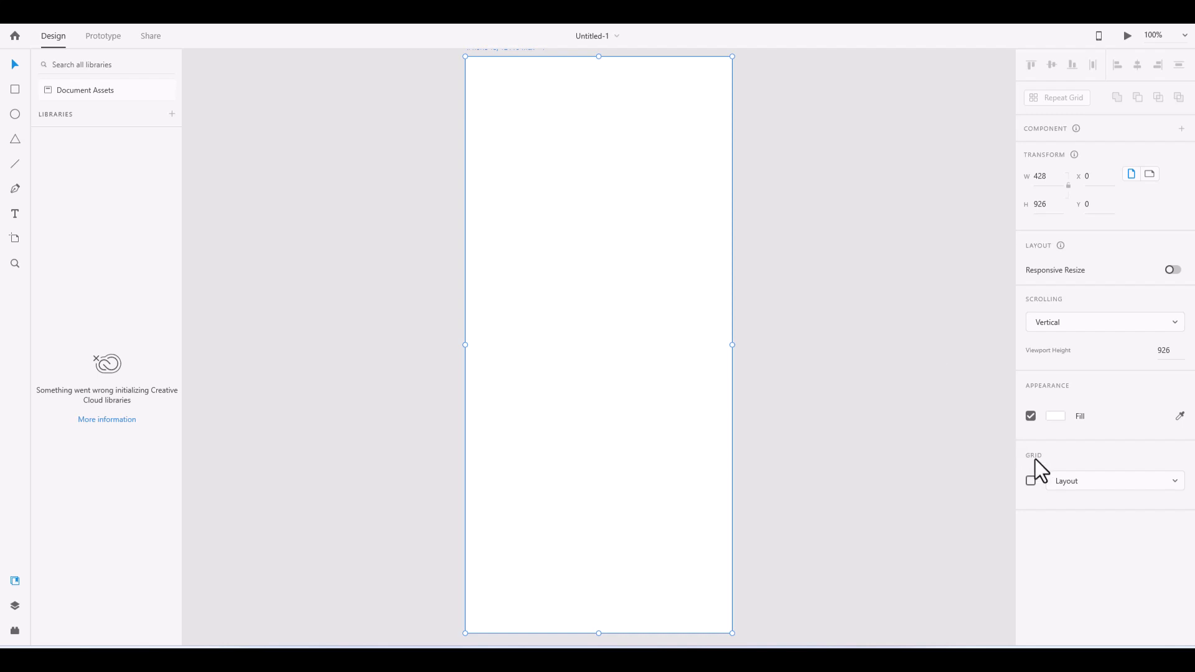
left_click(1031, 481)
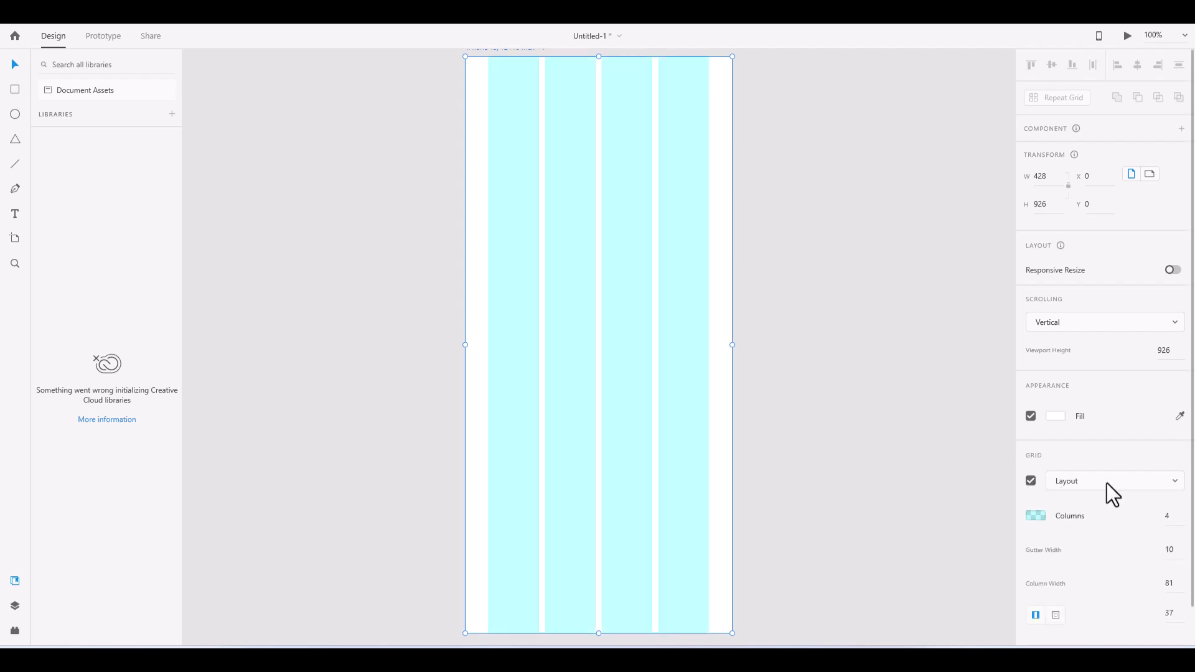
left_click(1176, 483)
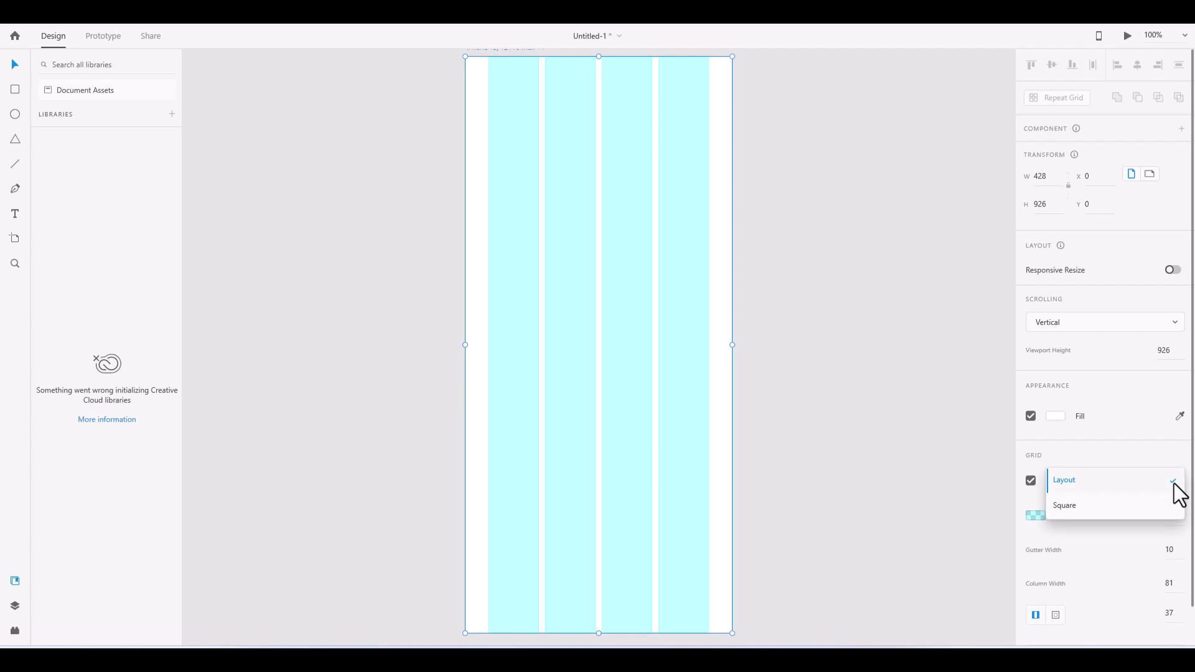
left_click(1108, 461)
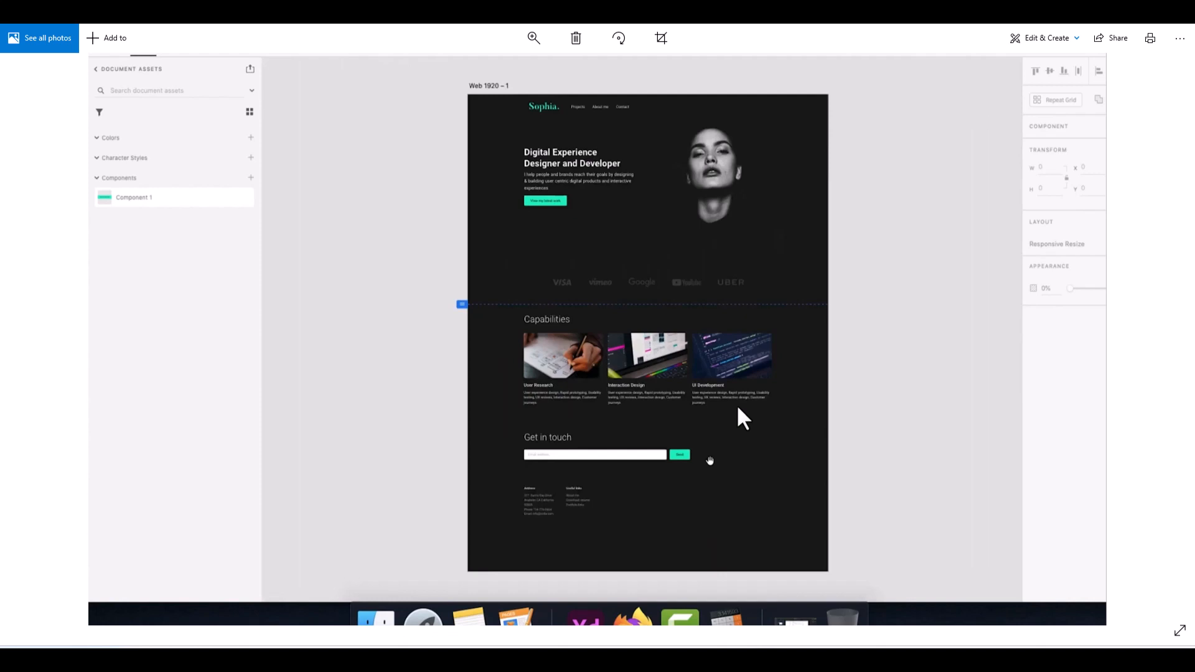
Switch from the photo viewer back to Adobe XD and hide the artboard's layout grid
mouse_move(681, 659)
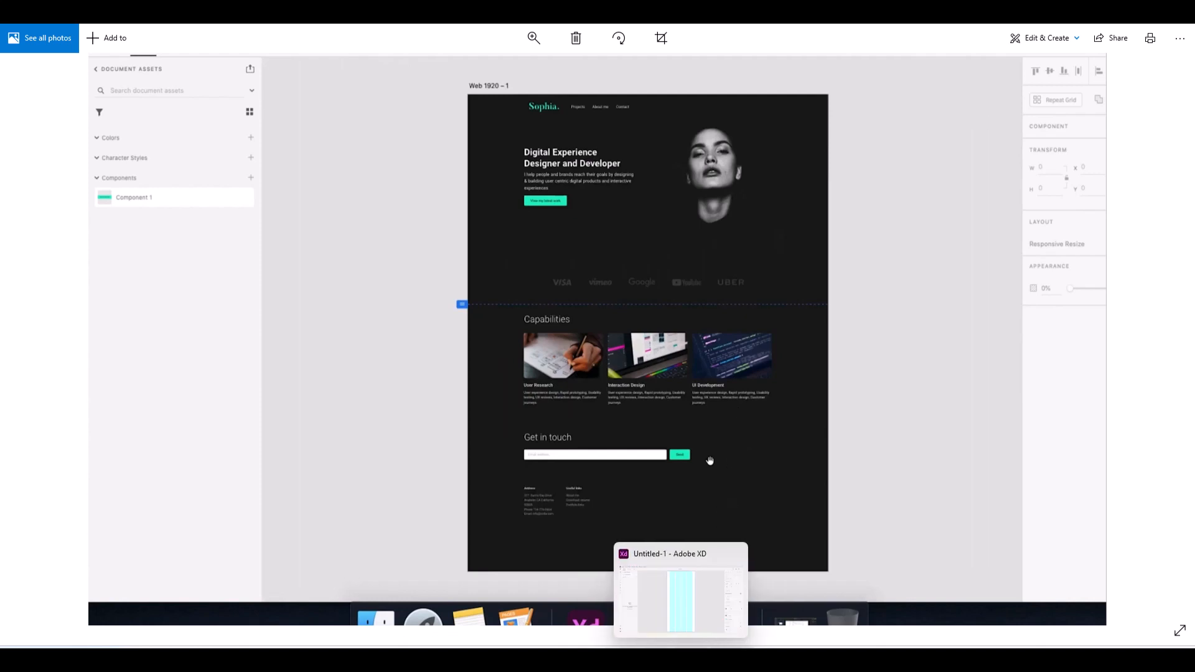
left_click(681, 597)
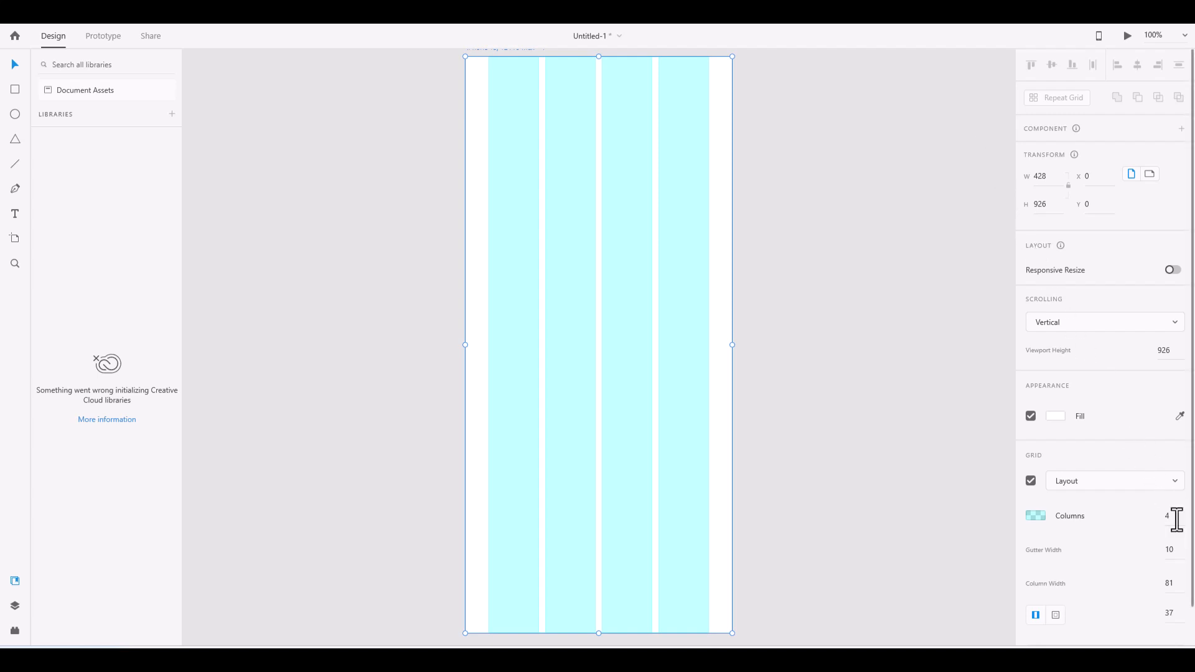
left_click(1031, 482)
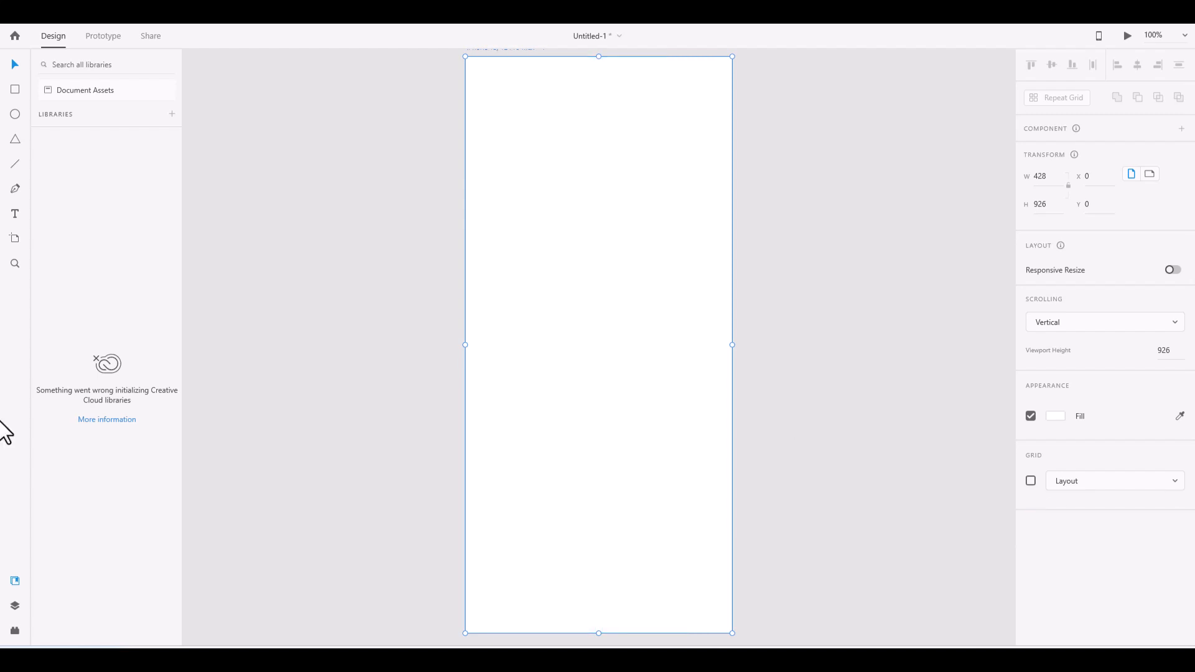
Look at the document's layers and installed plugins, ending with the layers list open
left_click(15, 608)
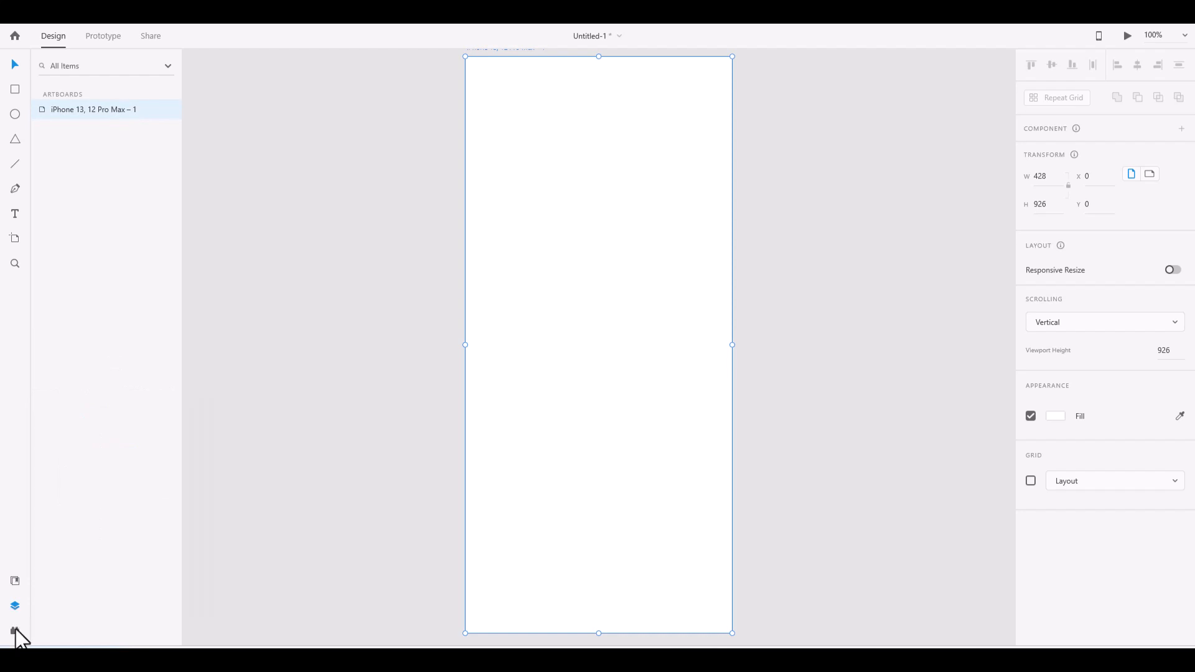
left_click(16, 630)
left_click(15, 610)
left_click(16, 630)
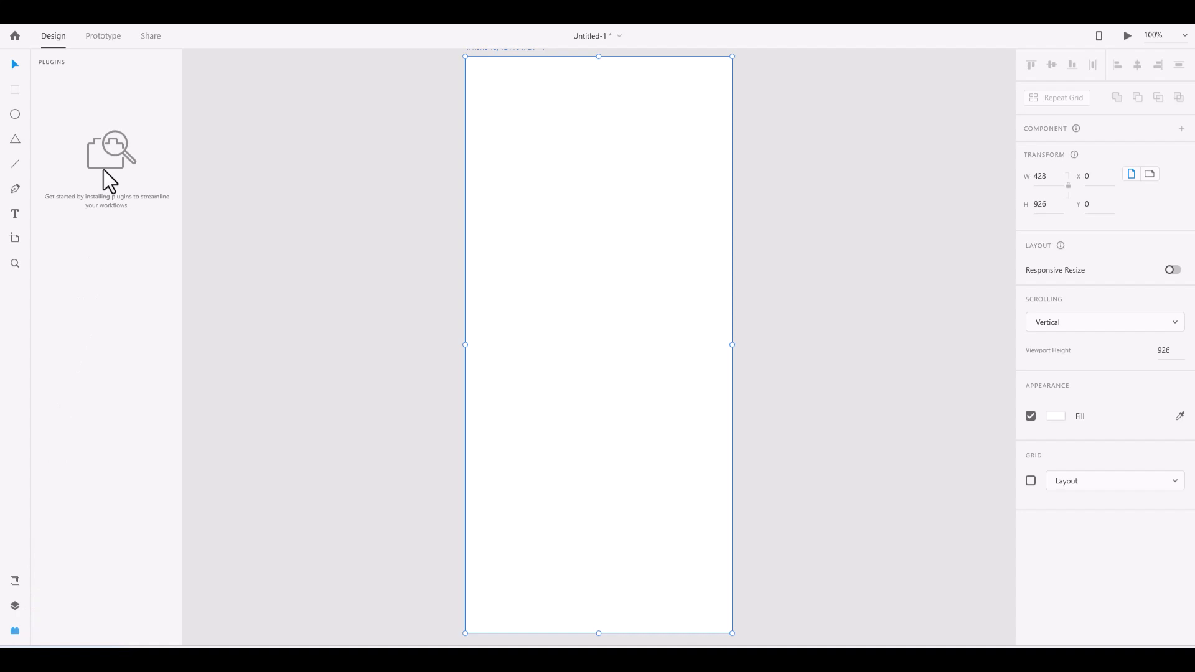
left_click(12, 607)
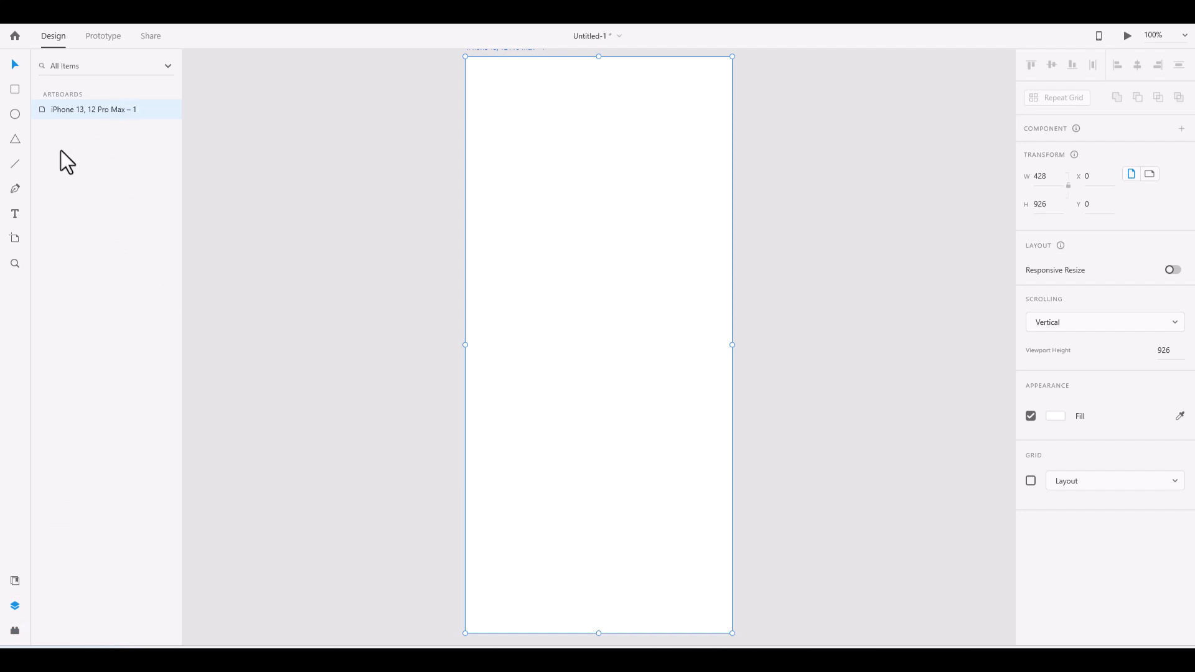
Draw a rectangle about 283 x 81 near the artboard's upper edge and round its corners to a radius of about 31
left_click(15, 90)
left_click_drag(507, 135, 684, 185)
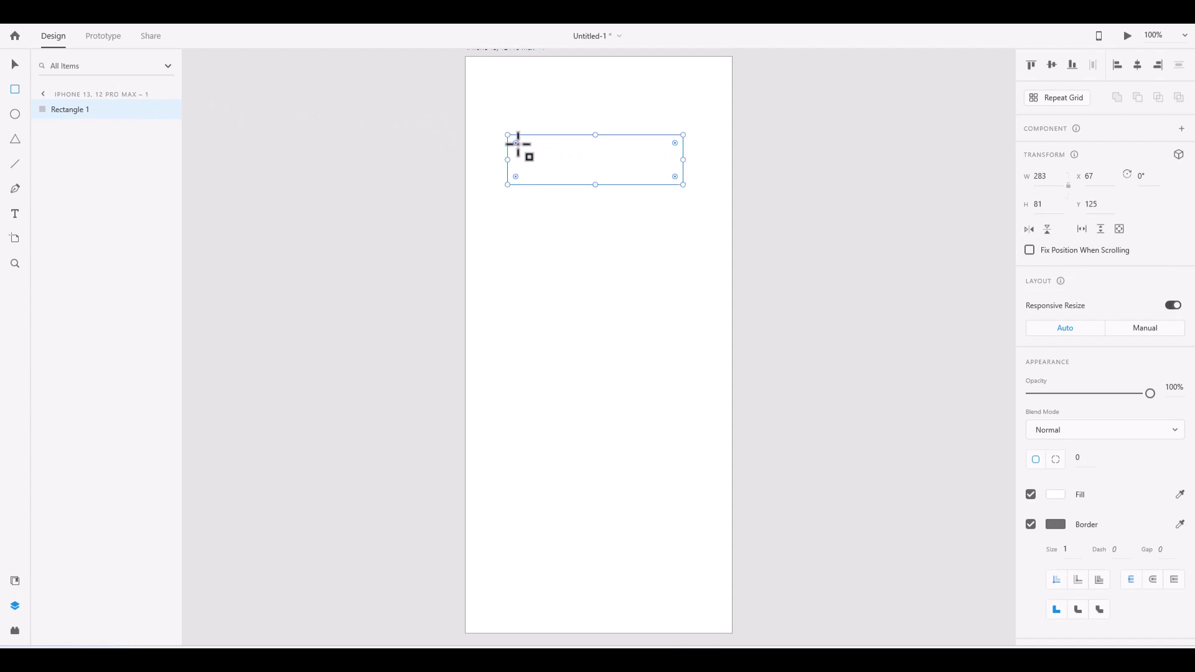
left_click_drag(517, 143, 526, 154)
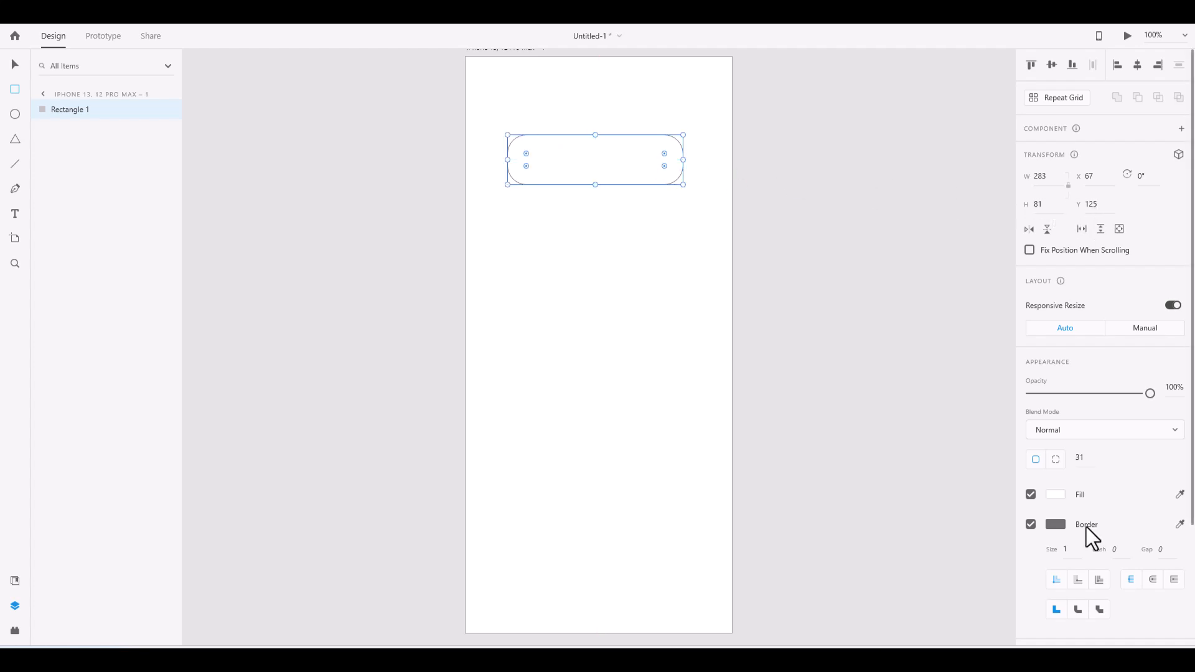
Fill the rounded rectangle with a solid medium green
left_click(1058, 496)
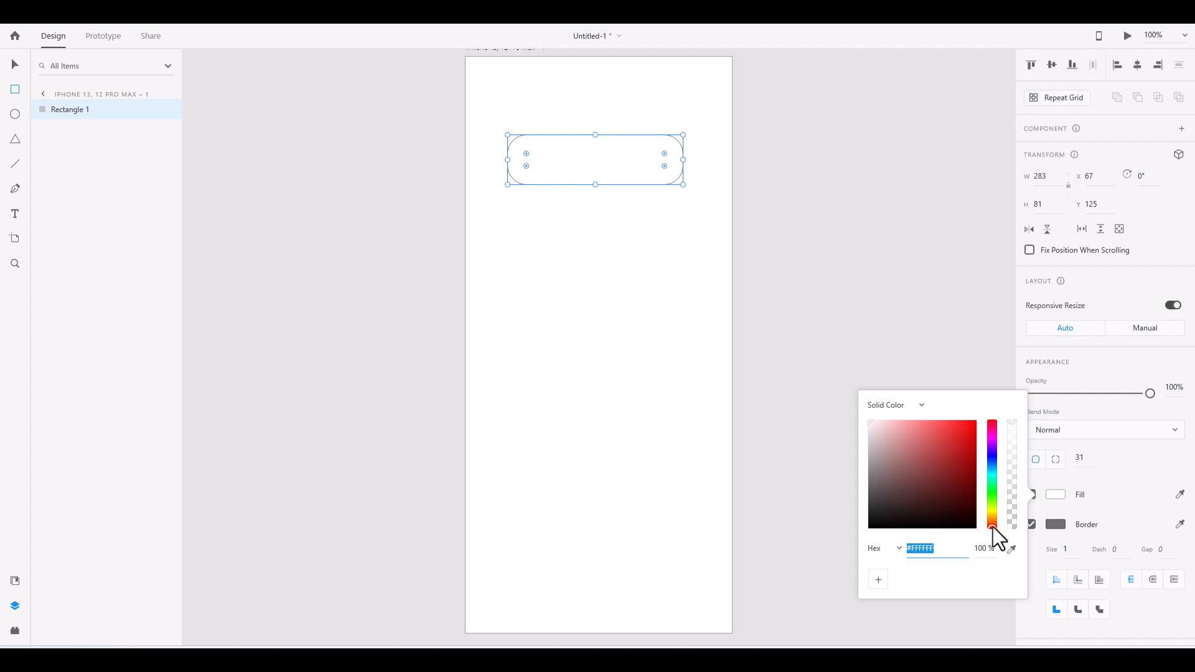
left_click_drag(992, 529, 993, 492)
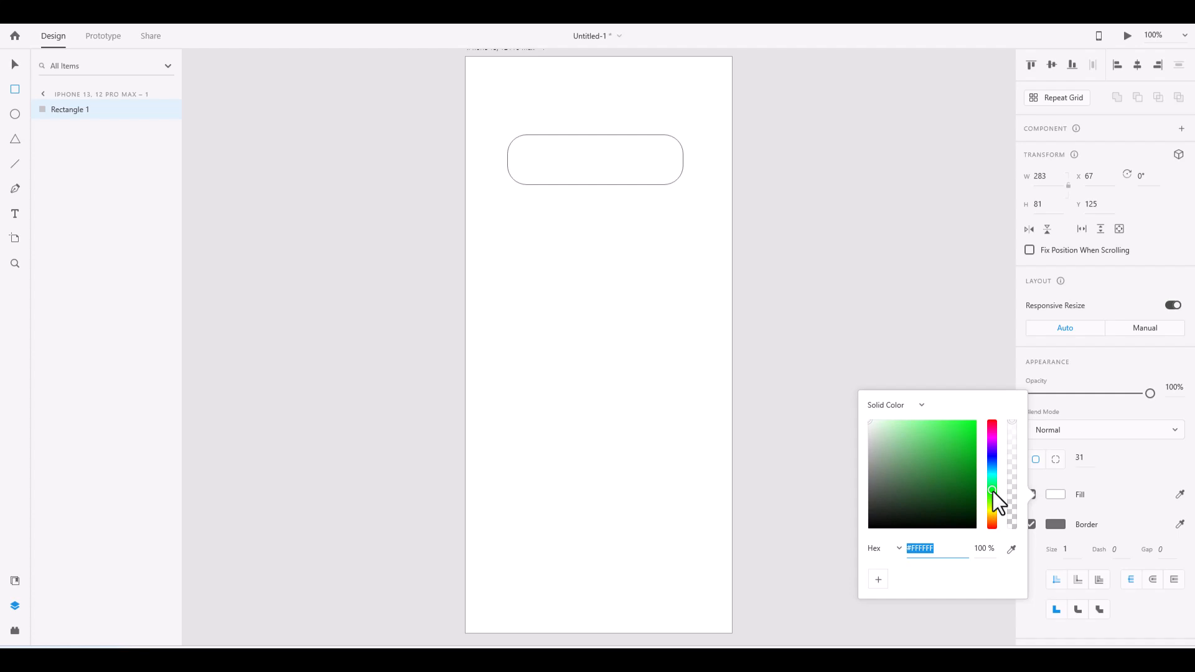
mouse_move(934, 449)
left_mouse_down()
mouse_move(958, 437)
mouse_move(958, 477)
mouse_move(934, 461)
mouse_move(944, 448)
mouse_move(944, 458)
left_mouse_up()
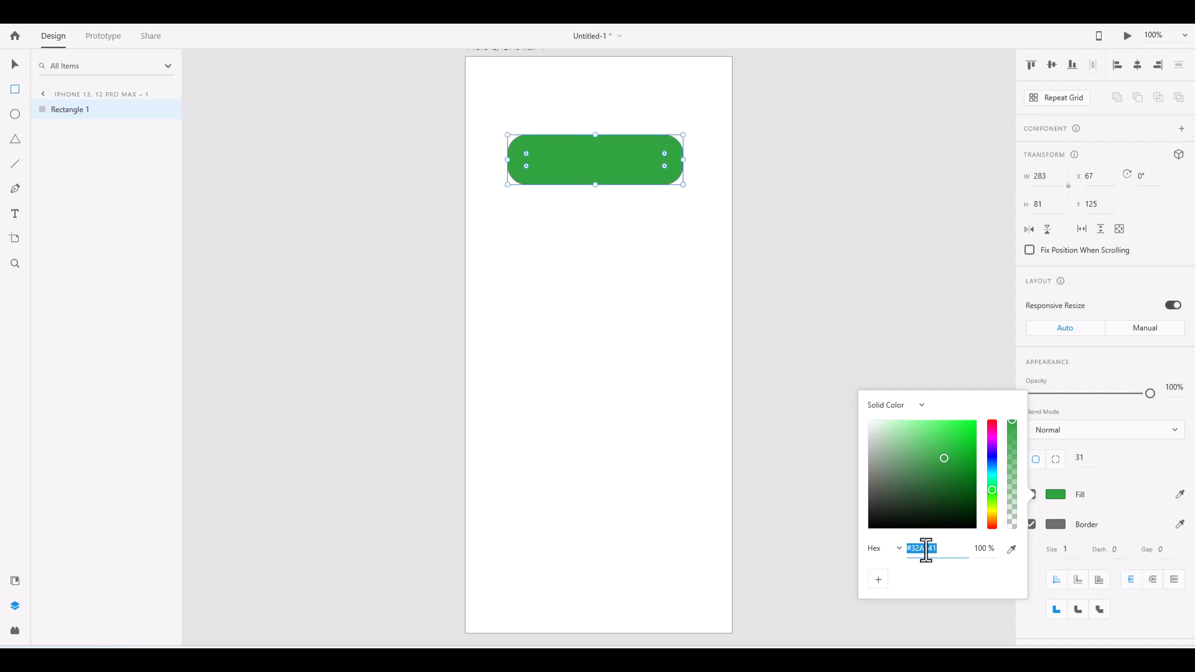
Toggle the rounded rectangle's border off and back on, and set the border size to 10
left_click(1128, 483)
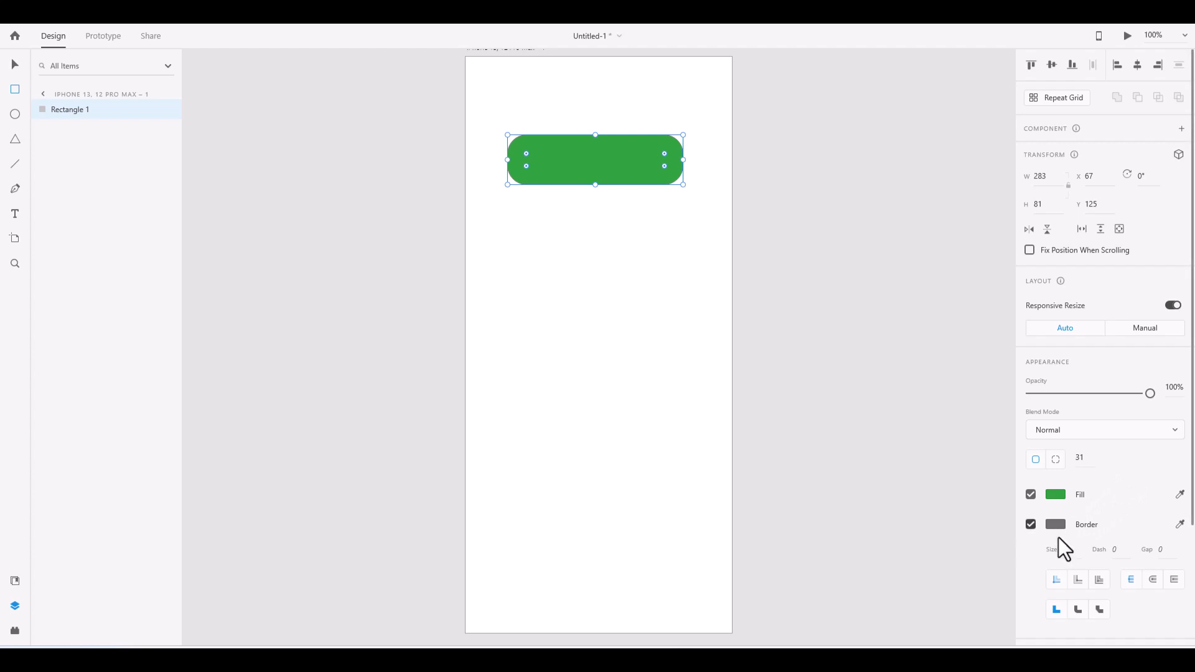
left_click(1030, 526)
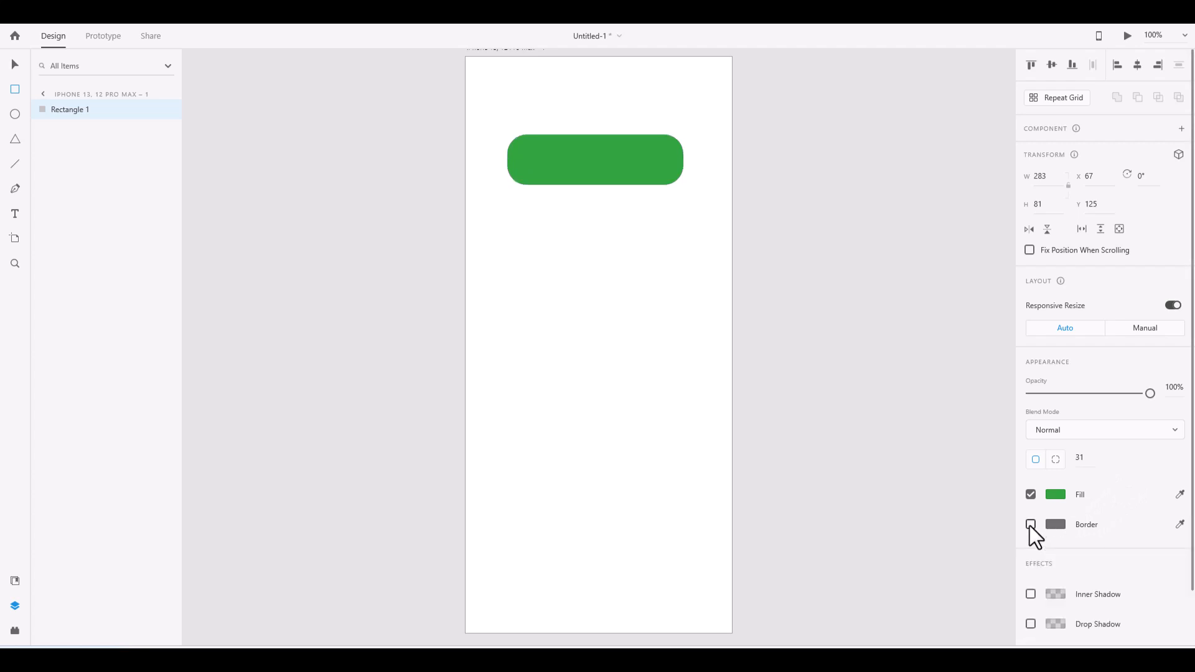
left_click(1031, 526)
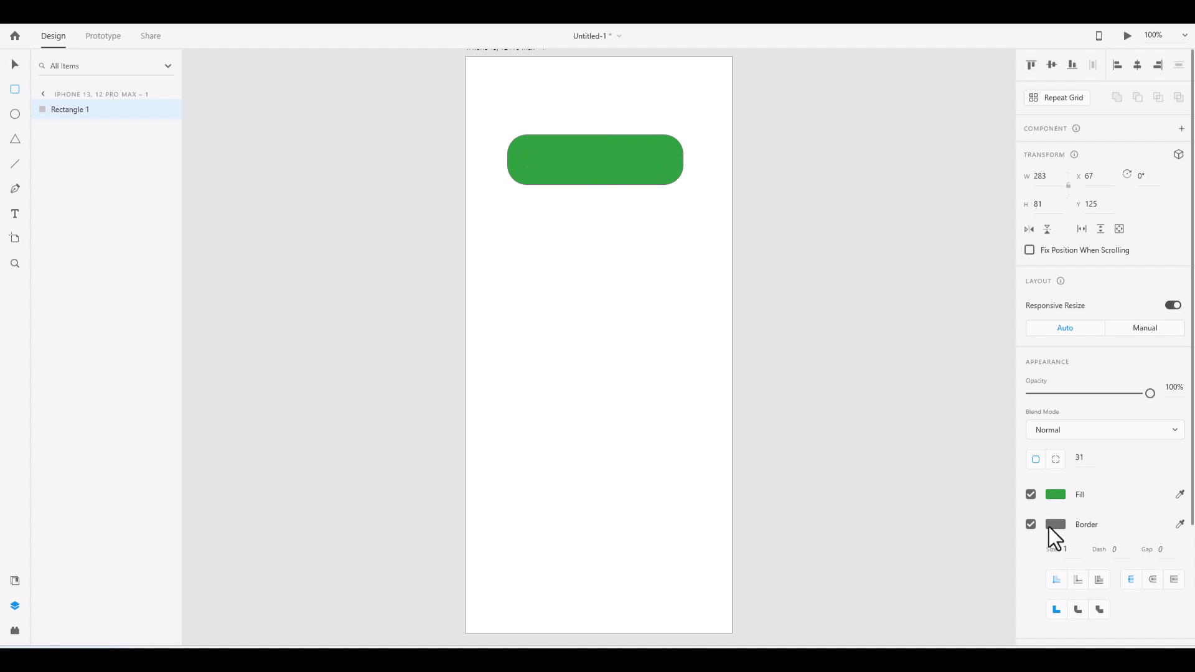
left_click(1060, 551)
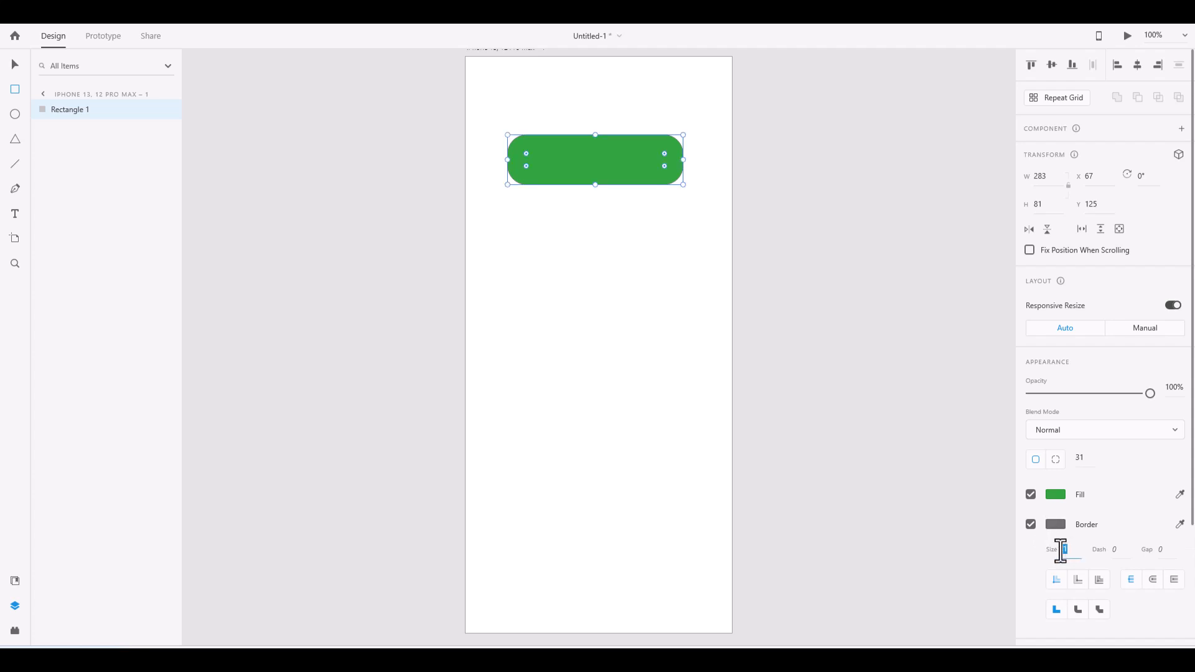
type("10")
key("Return")
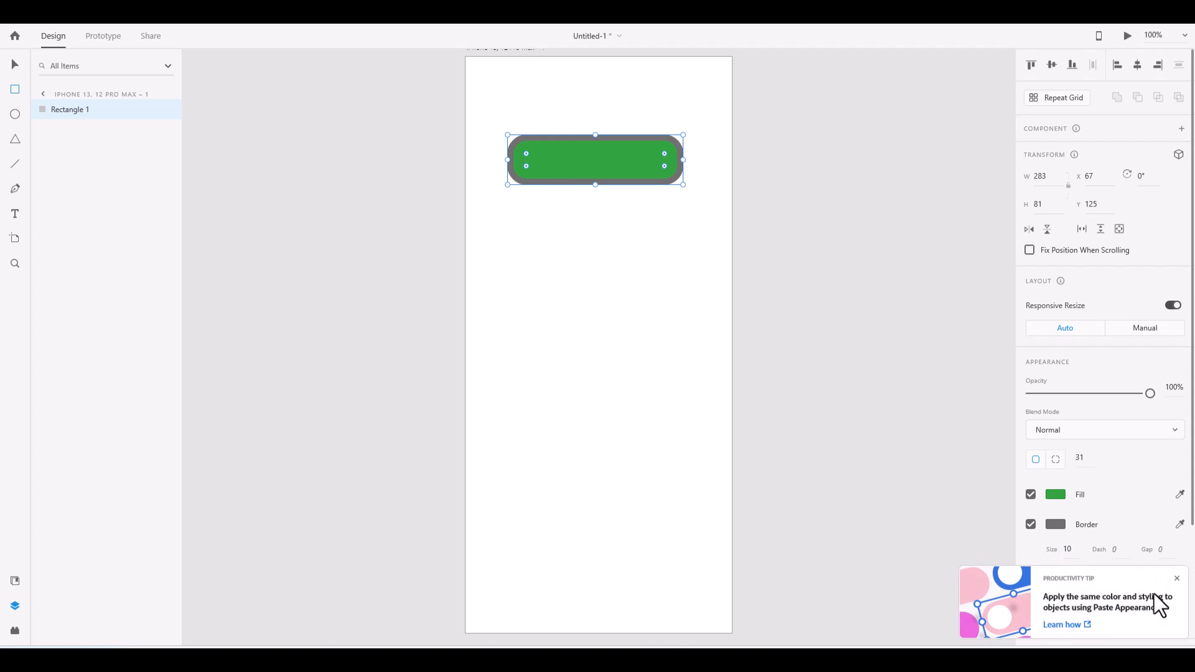
left_click(1177, 579)
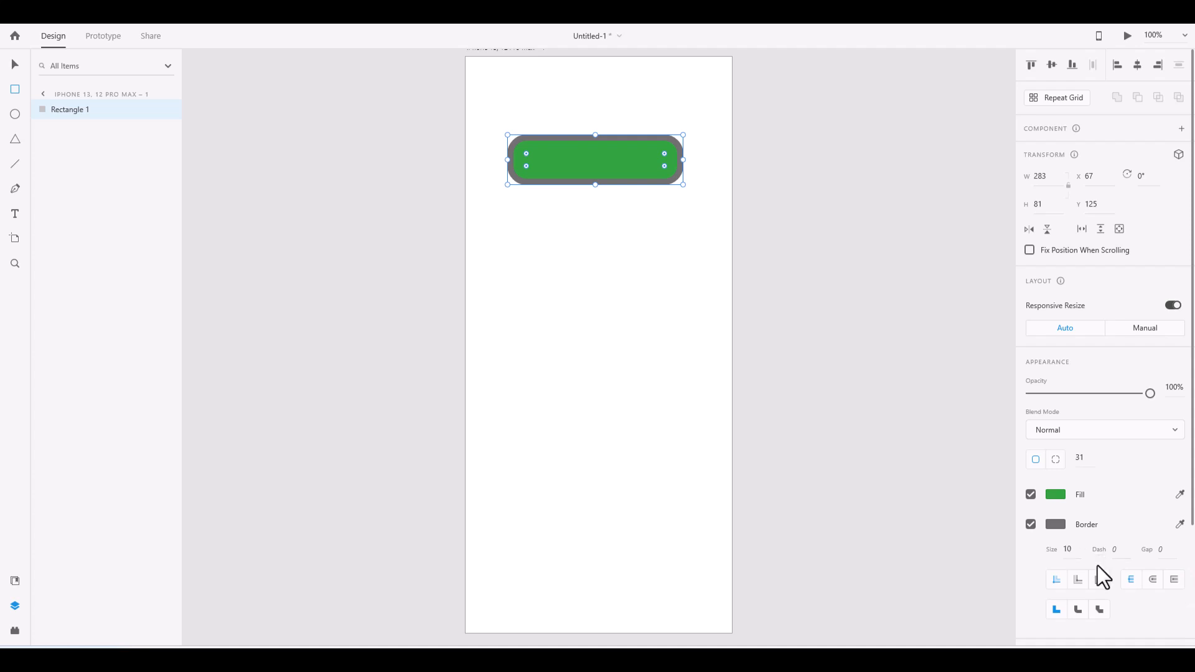
Make the rectangle's border dashed, trying a dash length of 3 and settling on 10
left_click(1119, 554)
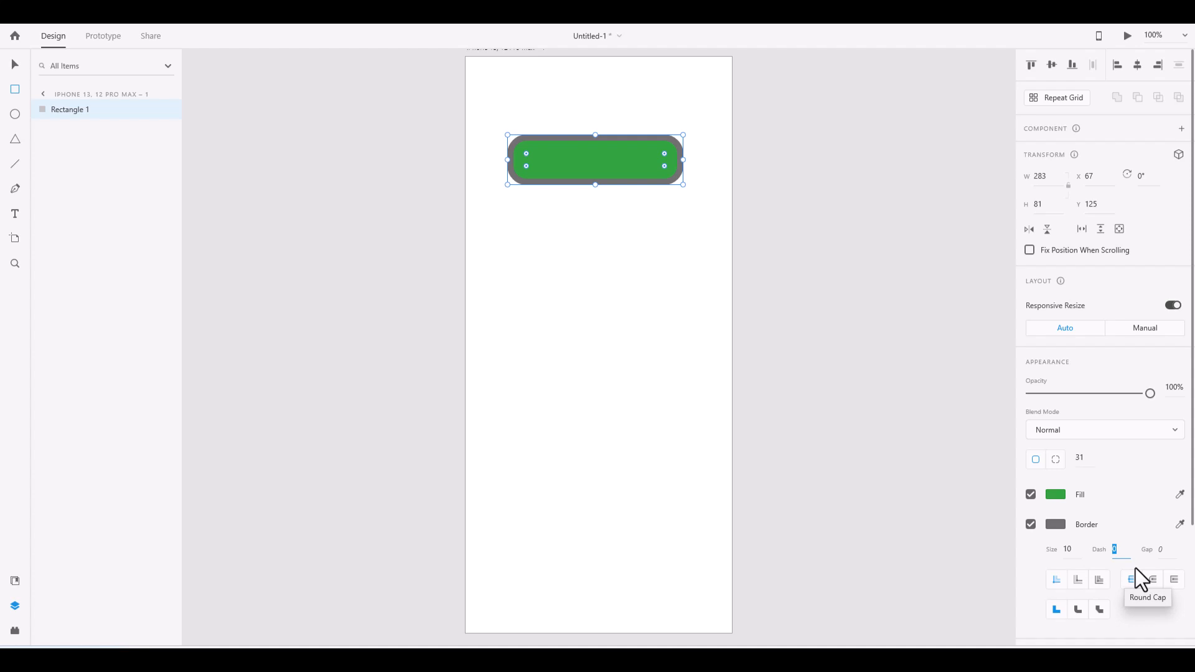
type("3")
key("Return")
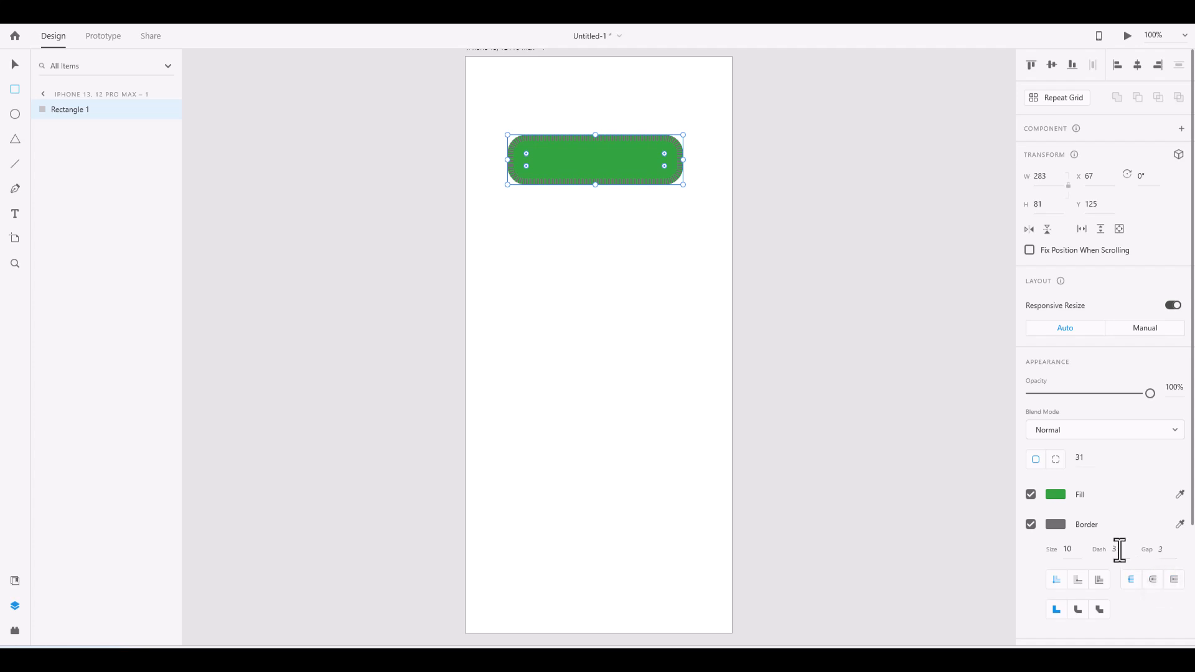
left_click(1120, 550)
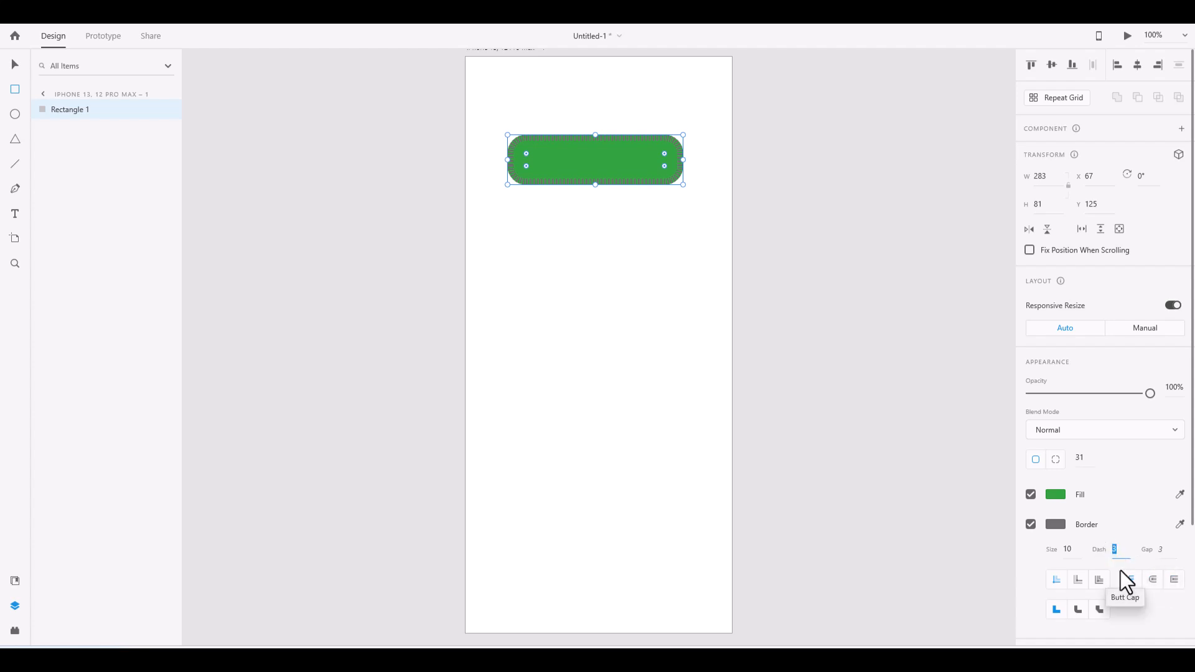
key("Return")
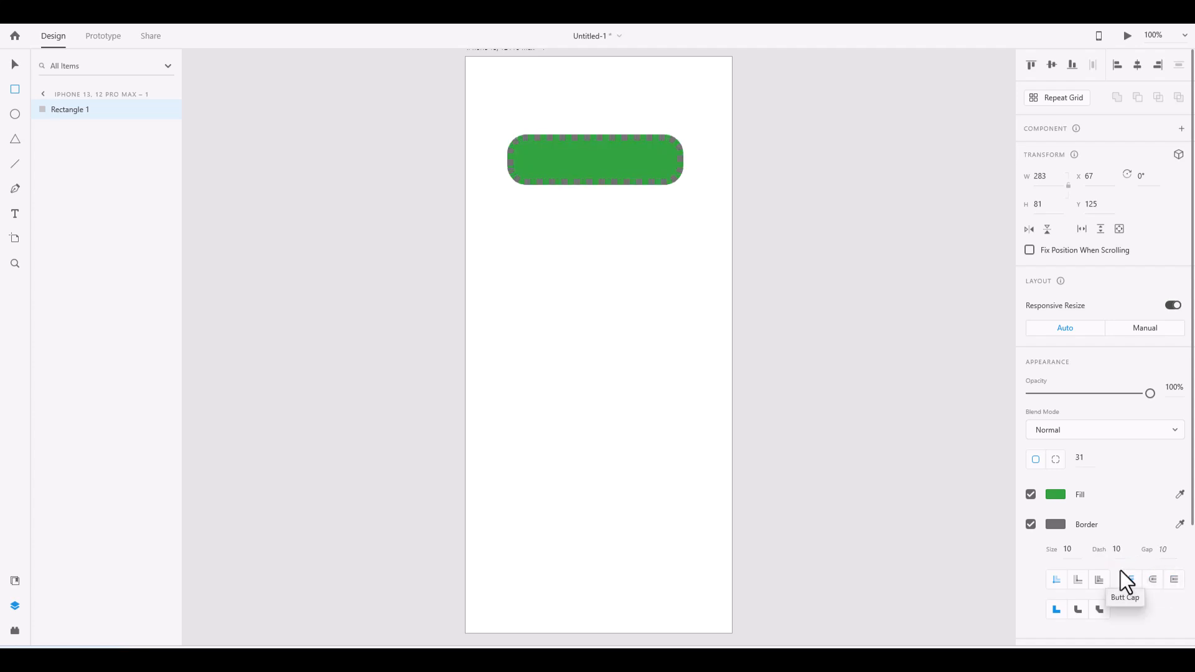
Try a border size of 5 on the dashed border and set it back to 10
left_click(1072, 550)
type("5")
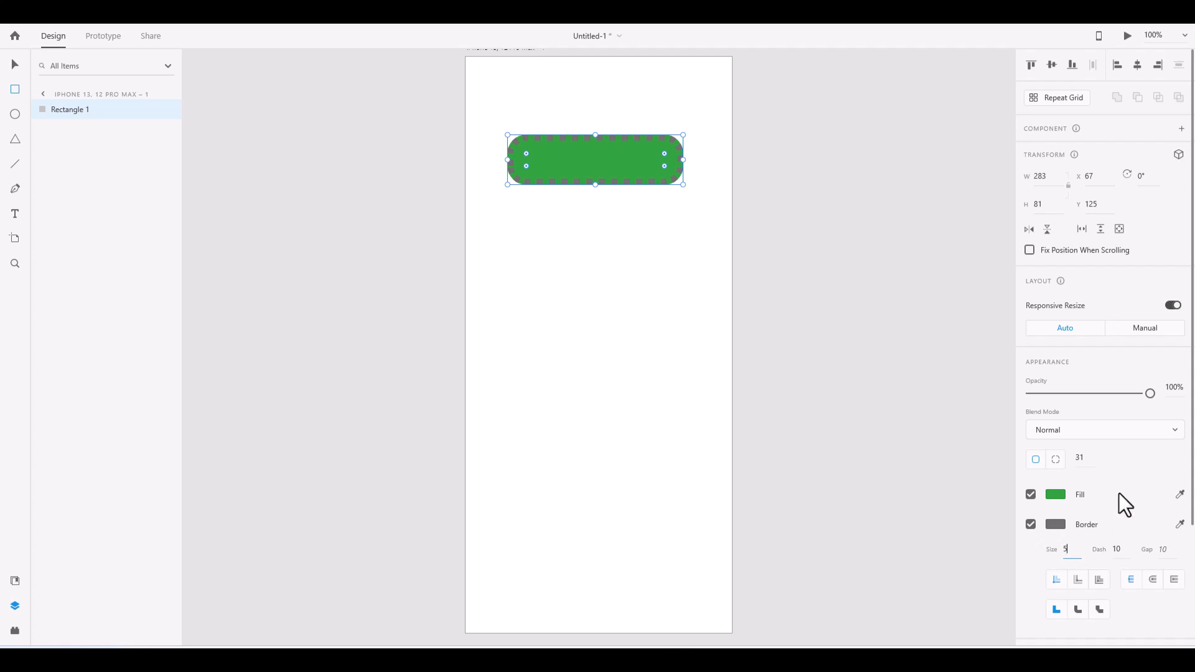
key("Return")
left_click(1066, 550)
type("10")
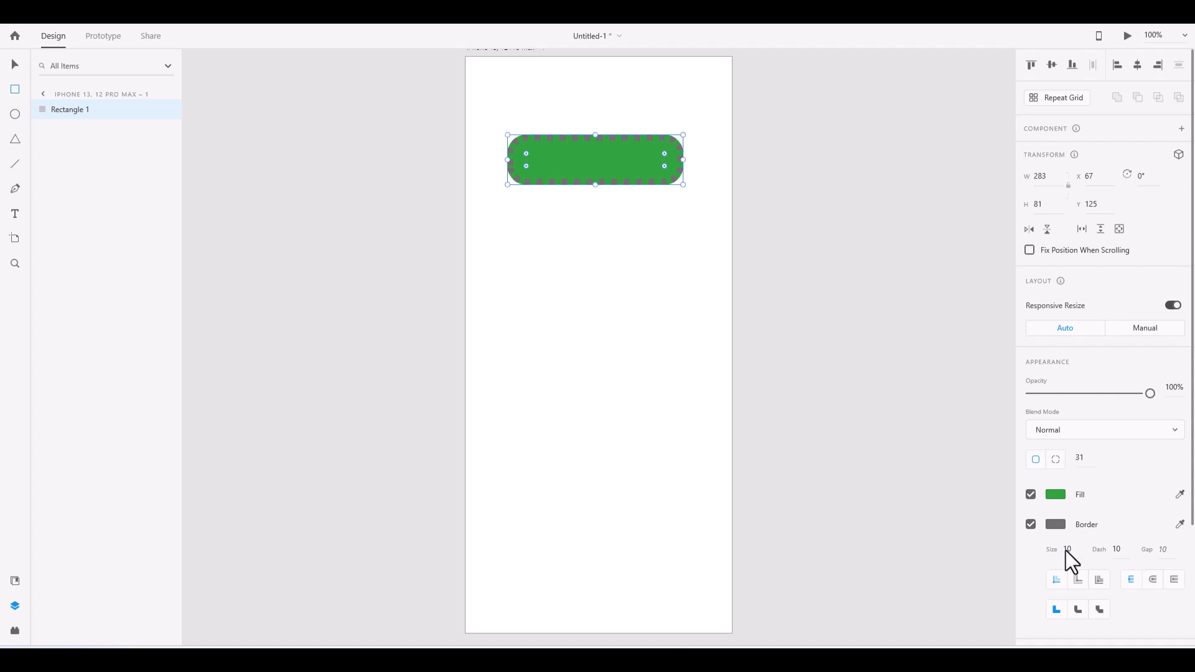
Try the outer and center stroke alignments on the dashed border, and turn the border off
left_click(1077, 585)
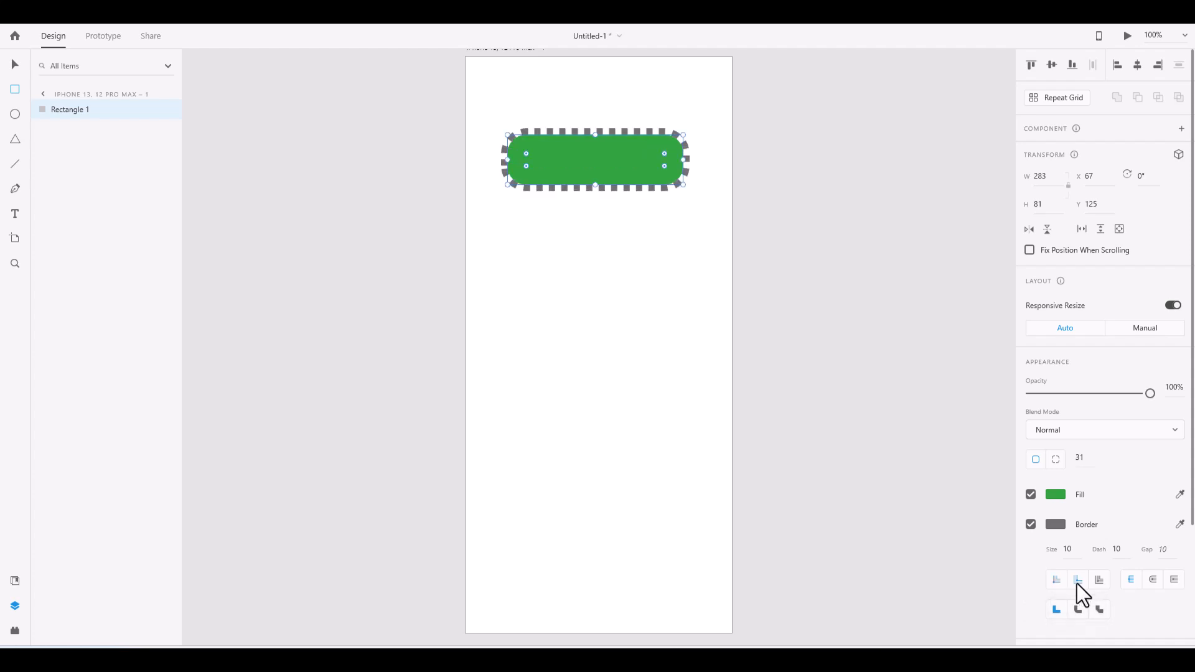
left_click(1100, 580)
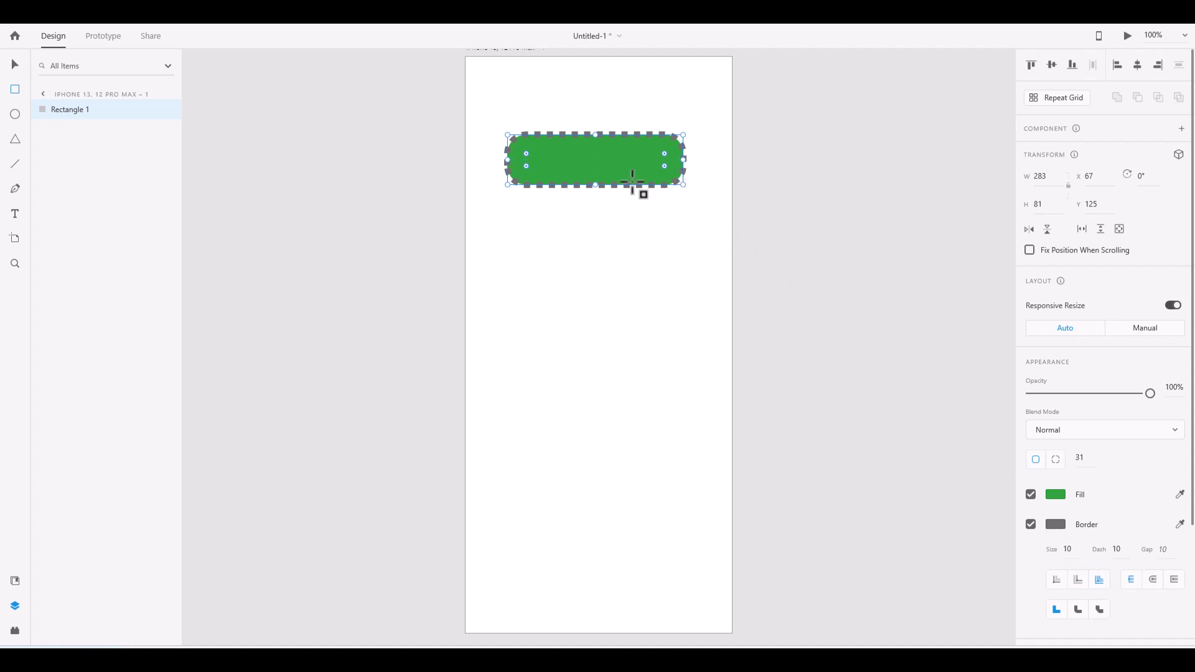
key("ctrl+plus")
key("ctrl+plus")
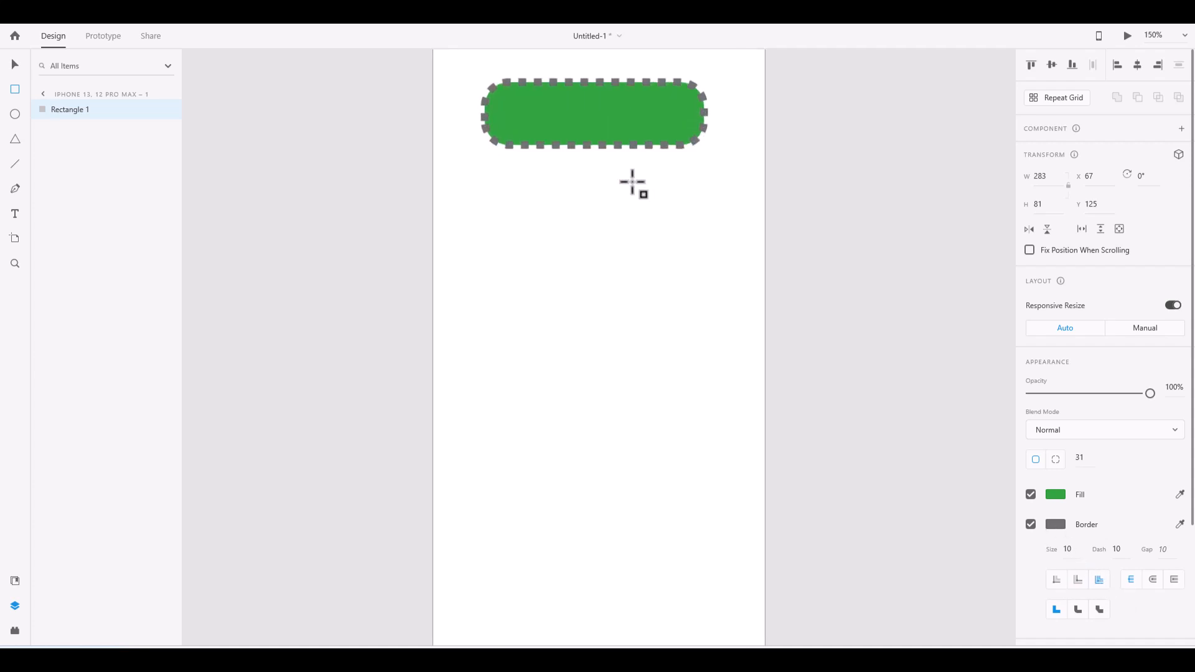
left_click_drag(628, 169, 572, 355)
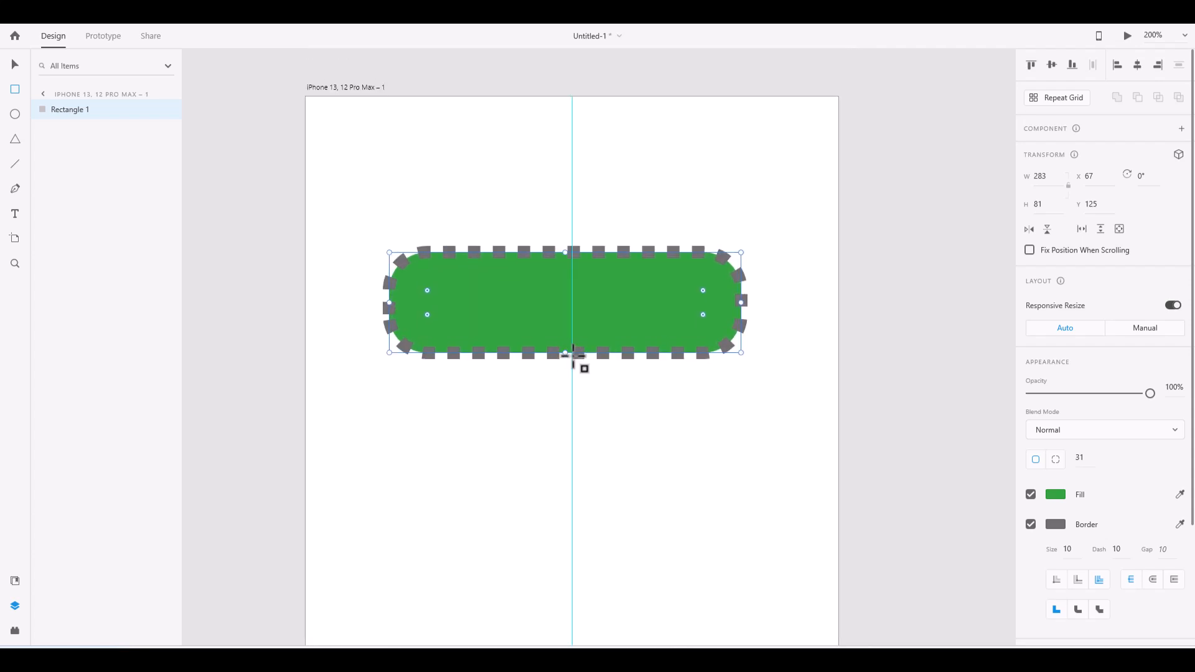
left_click(1031, 525)
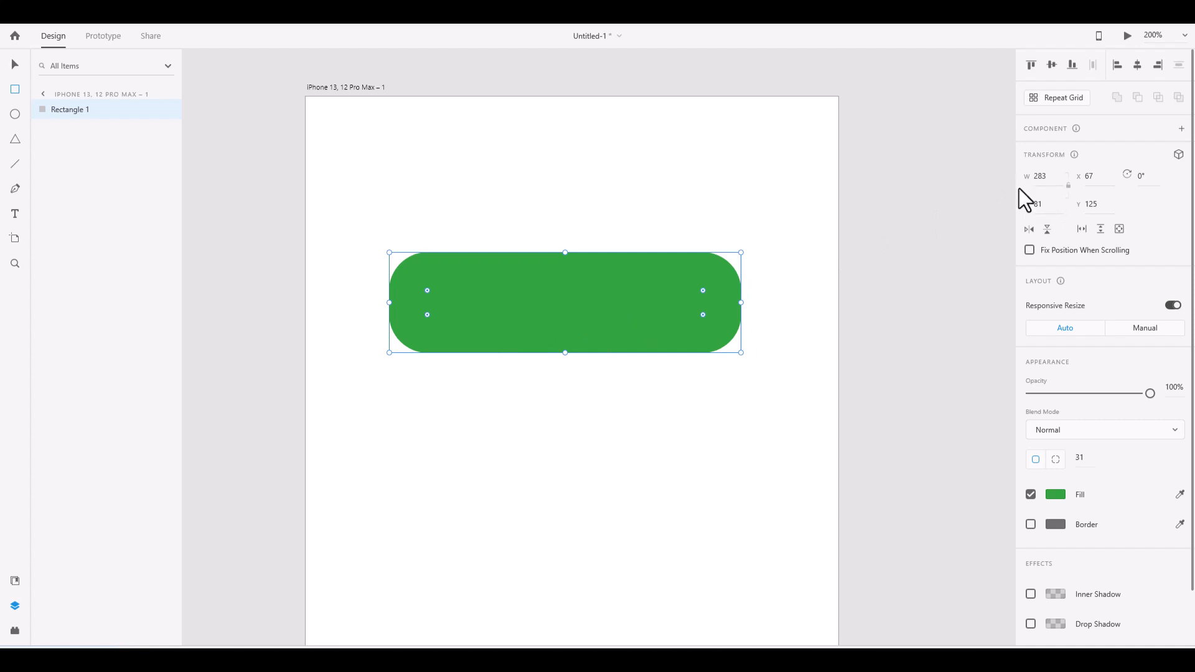
Resize the green rounded rectangle to a height of 50 and a width of 200
left_click(1046, 209)
left_click_drag(1045, 209, 1017, 209)
type("50")
left_click(1052, 176)
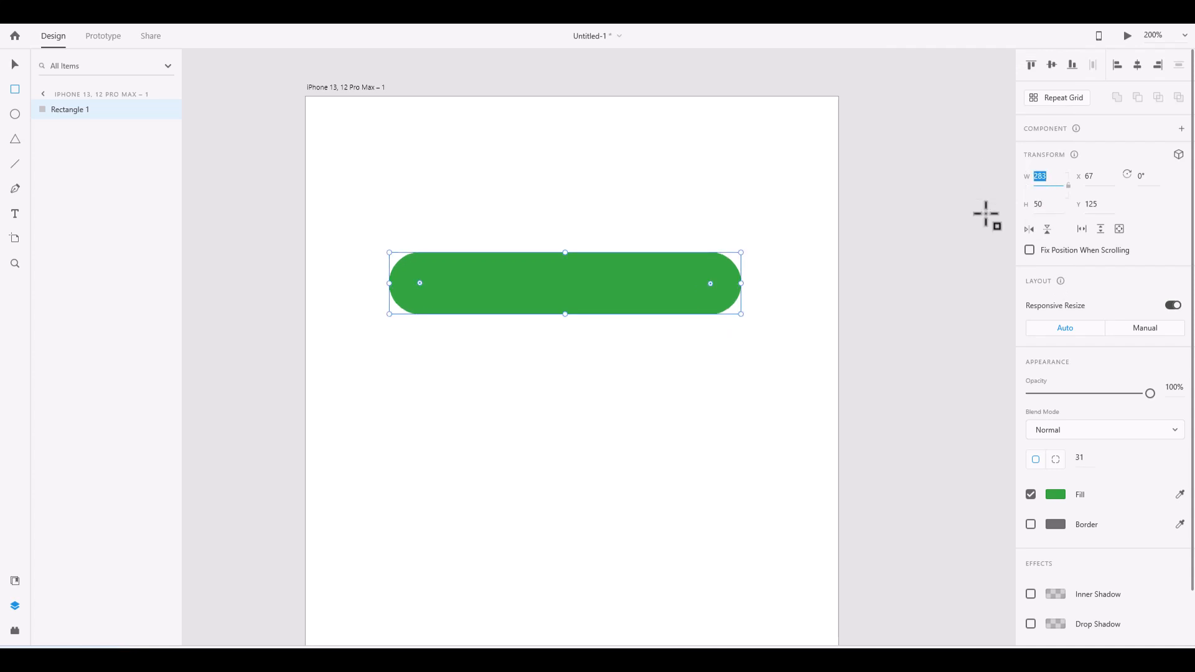
type("200")
key("Return")
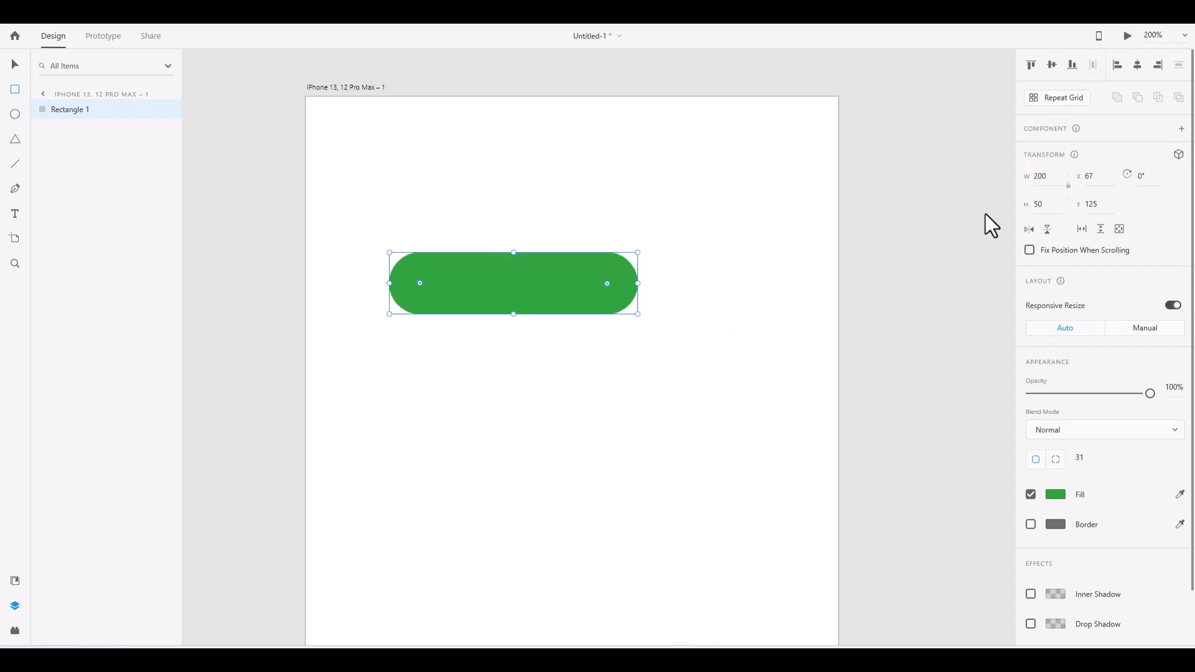
Move the green shape to about X 90, Y 160 and rotate it to 90°, keeping its opacity at 100%
left_click(15, 64)
left_click_drag(505, 277, 543, 323)
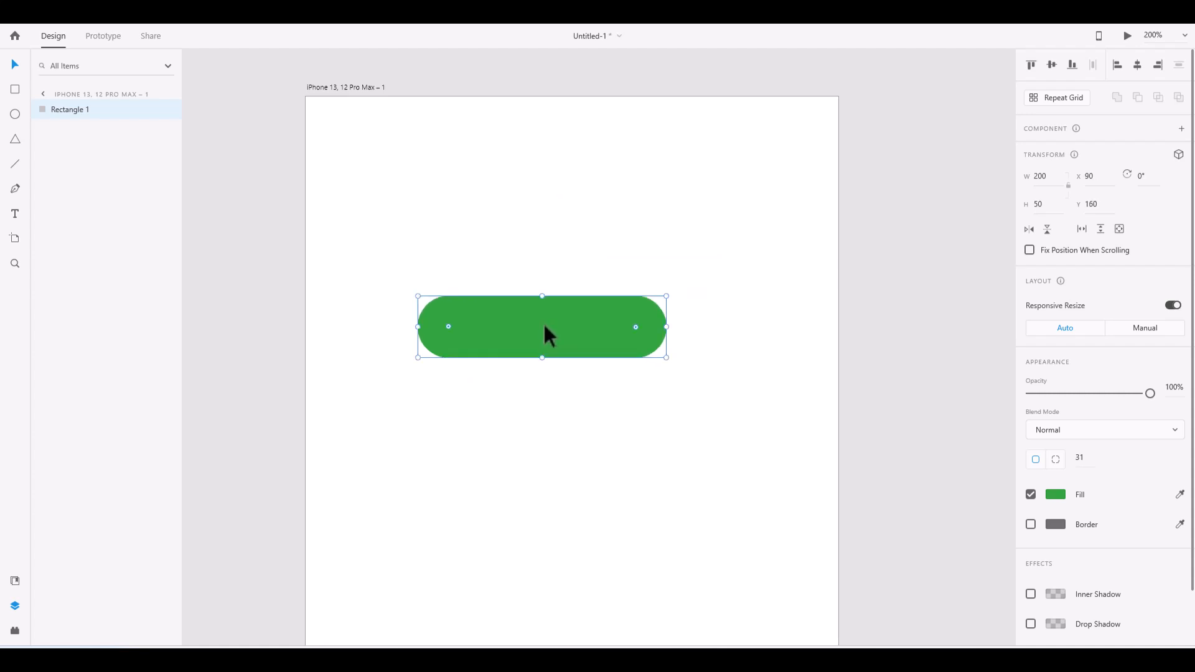
left_click(1145, 177)
type("90")
key("Return")
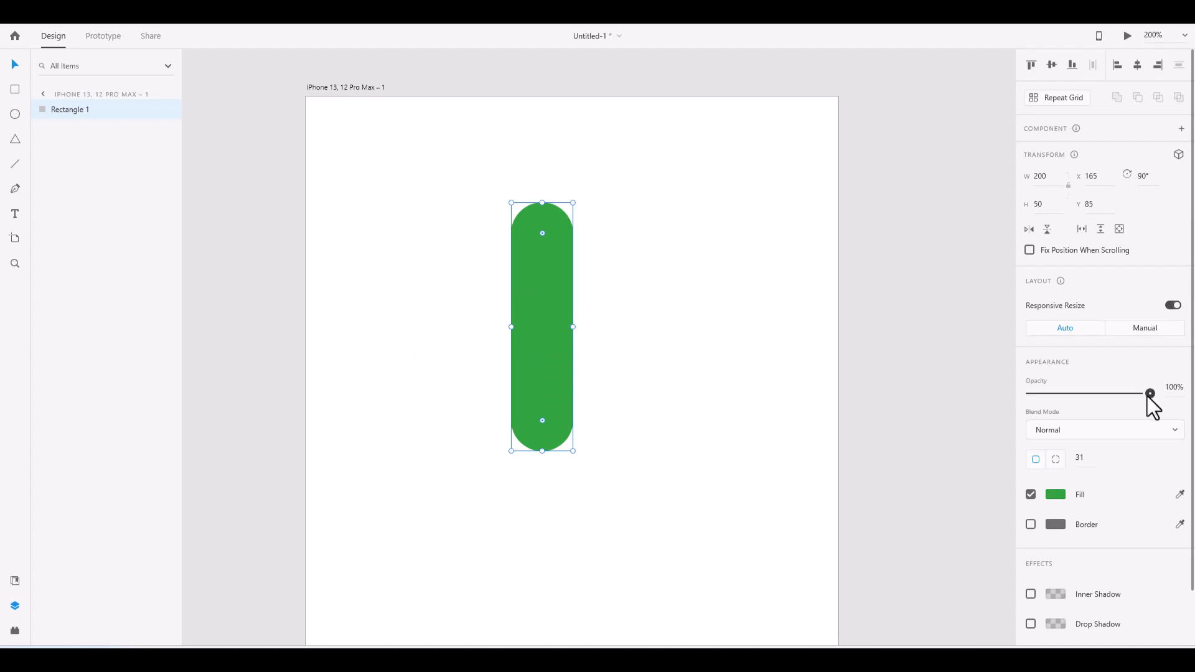
left_click_drag(1148, 397, 1179, 399)
Draw an ellipse about 159 x 114 over the middle of the green shape and fill it with solid red
left_click(15, 114)
left_click_drag(440, 280, 637, 421)
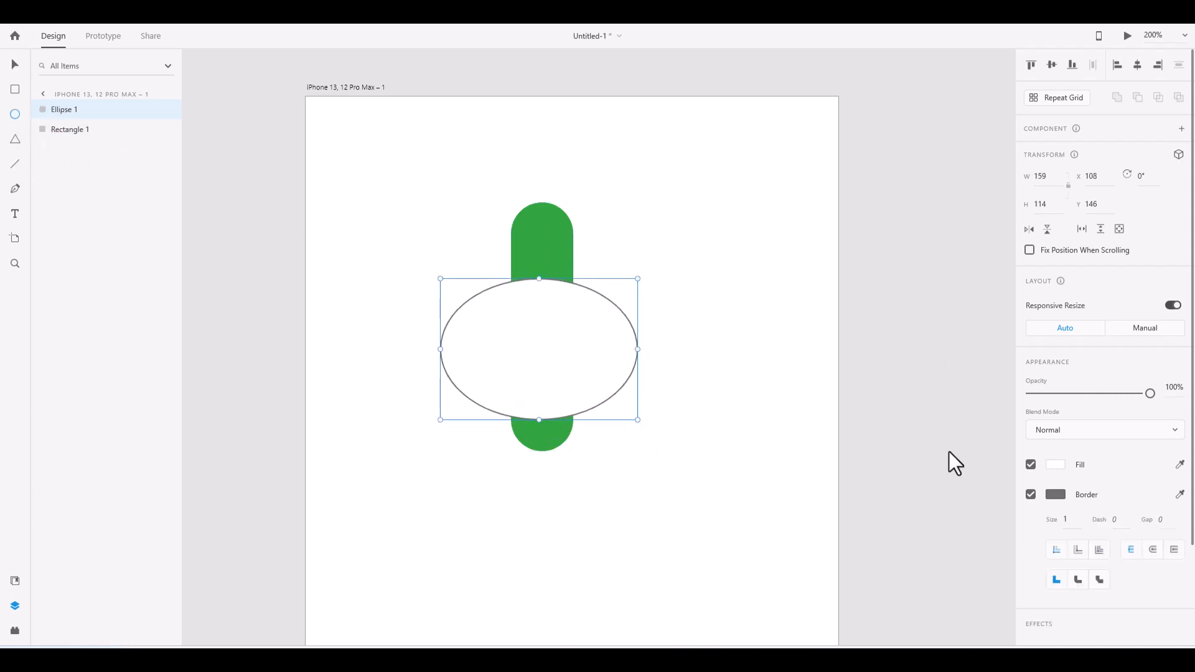
left_click(1056, 464)
left_click(945, 408)
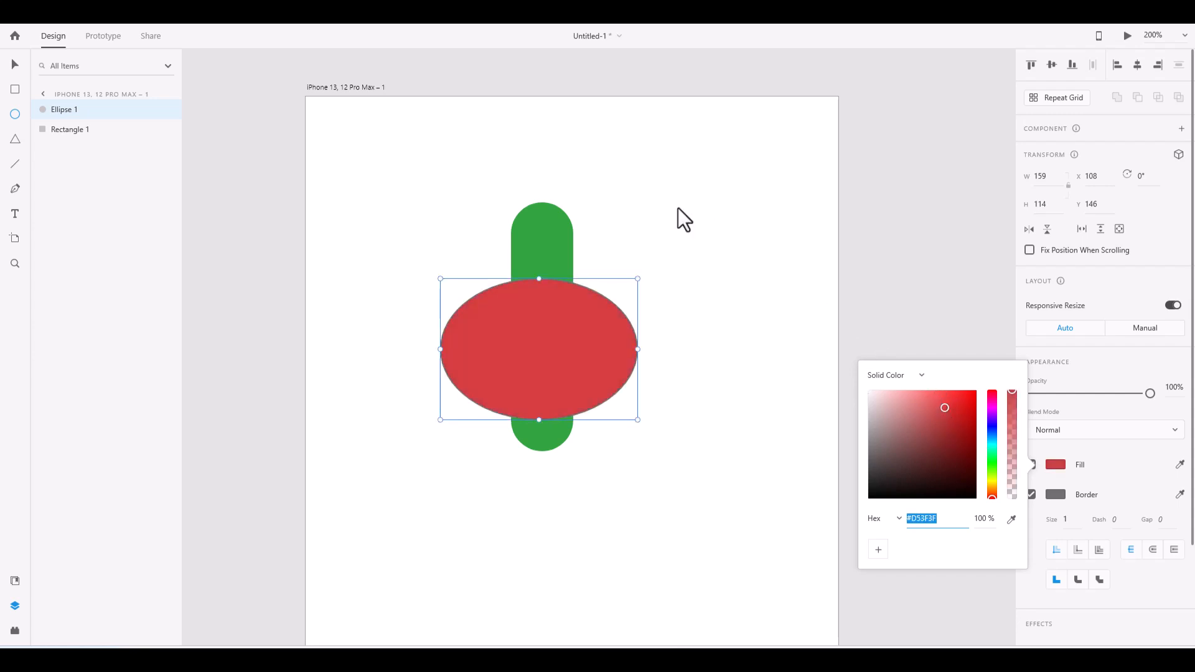
left_click(444, 37)
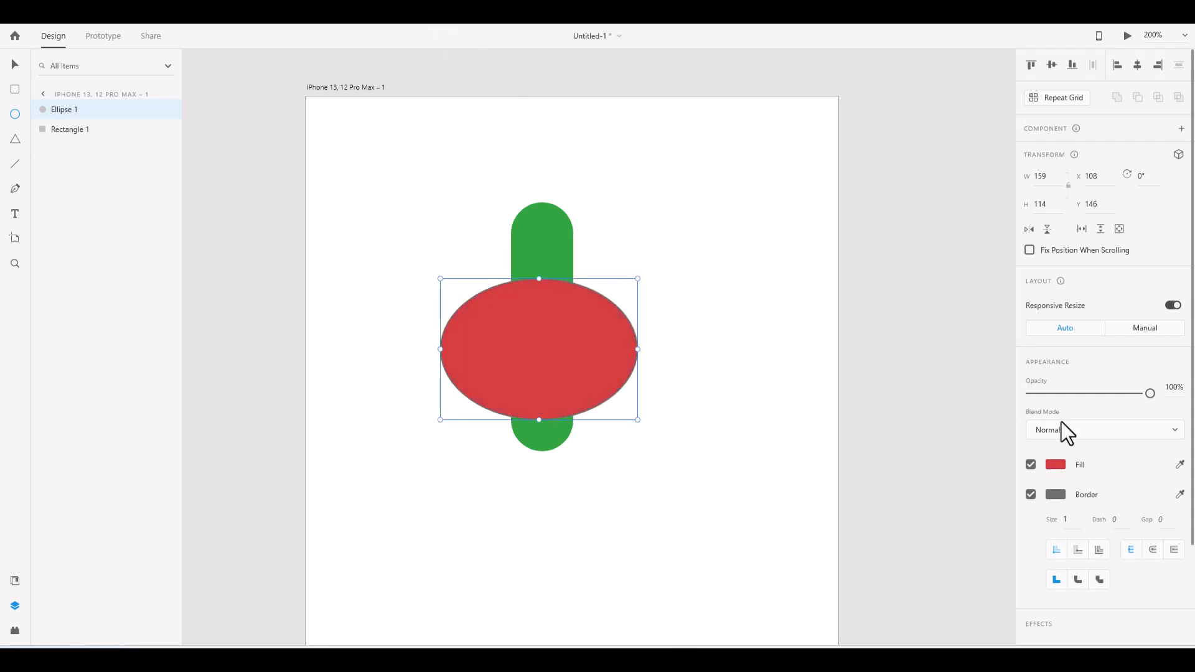
Try the ellipse's opacity, ending at 100%, and move the ellipse over the green shape's upper end, to about X 113, Y 71
left_click_drag(1150, 393, 1186, 396)
left_click(15, 65)
left_click_drag(548, 316, 555, 259)
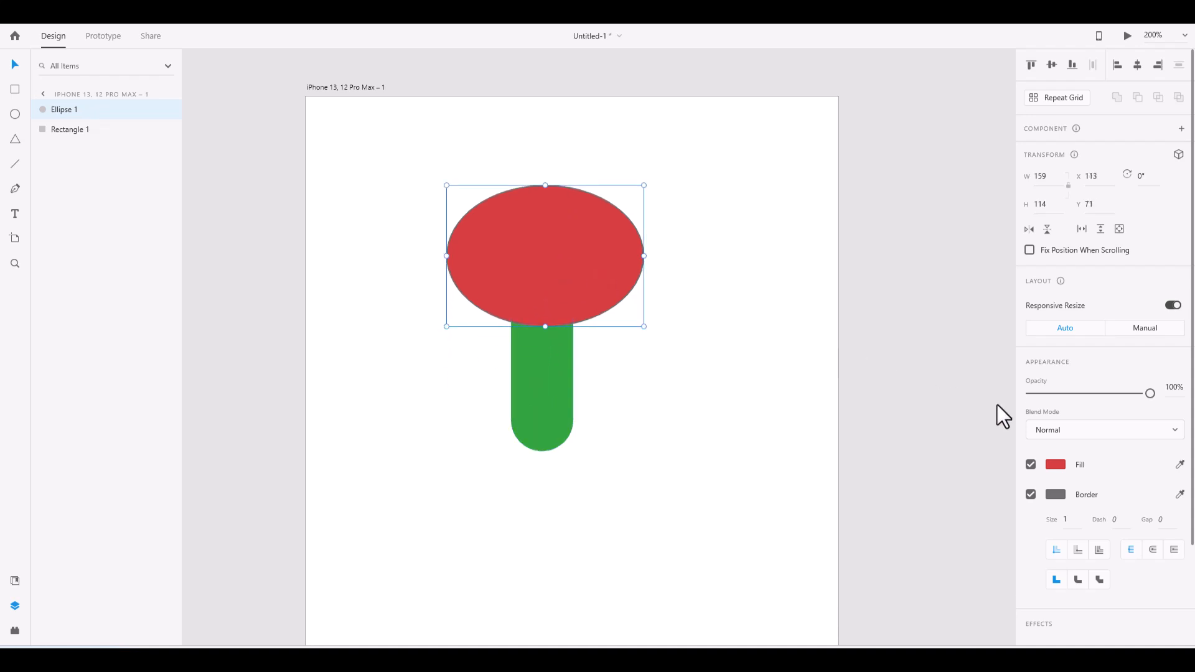
Try the Multiply and Screen blend modes on the red ellipse and return it to Normal
left_click(1087, 436)
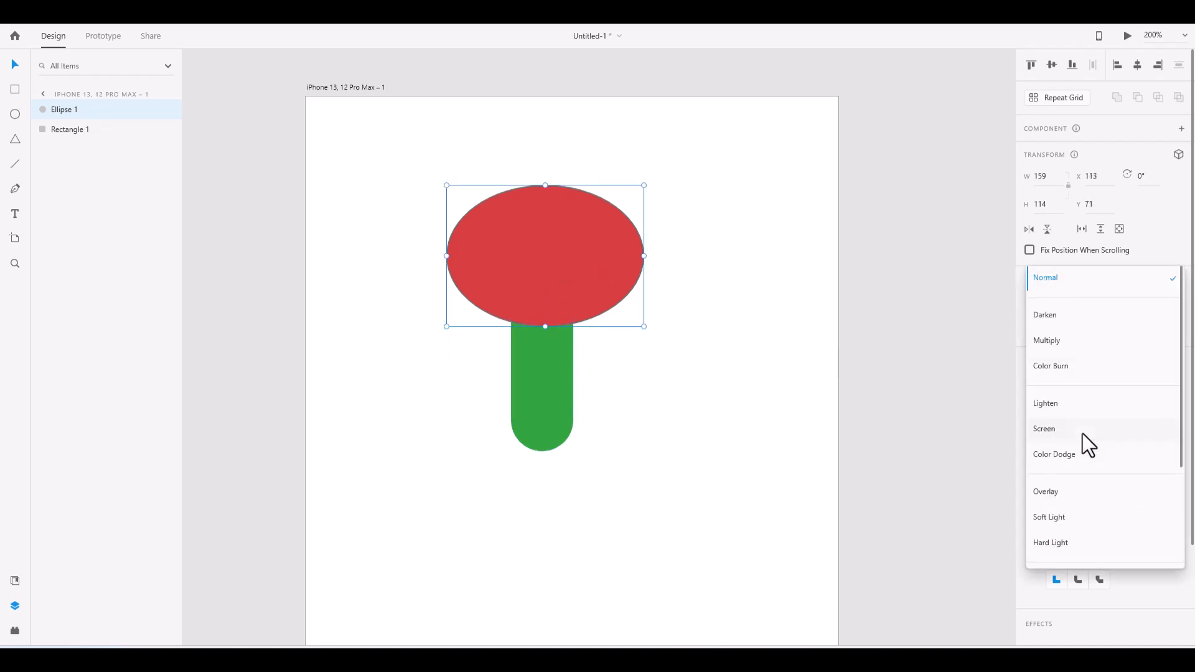
left_click(1062, 344)
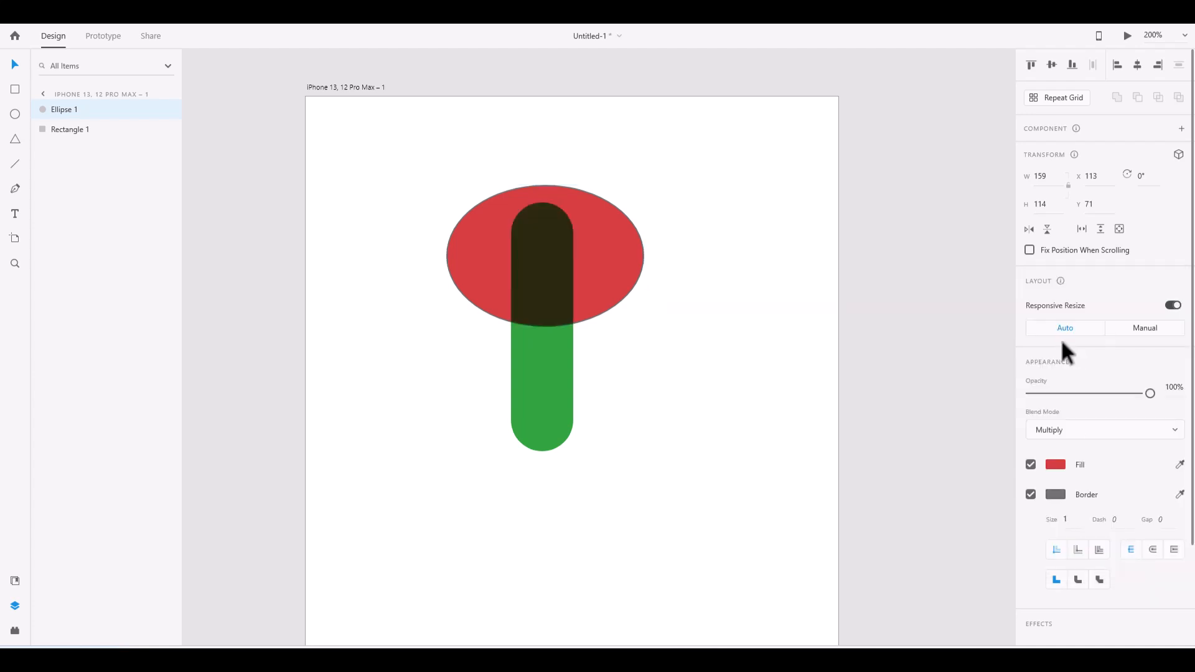
left_click(1074, 431)
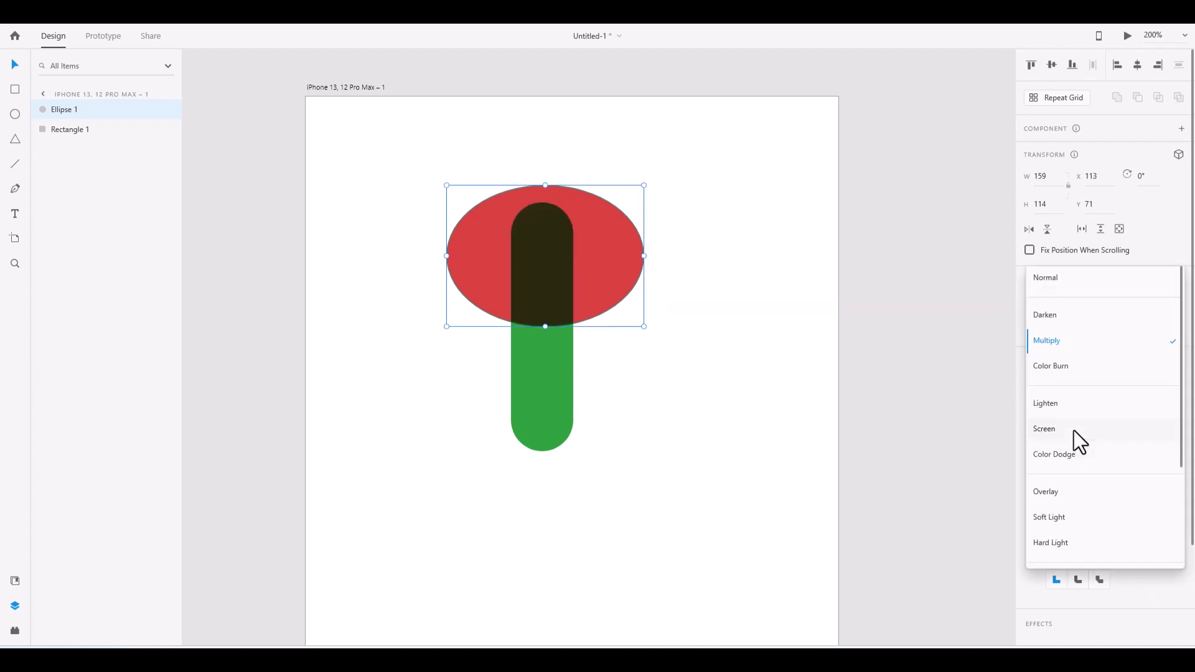
left_click(1073, 430)
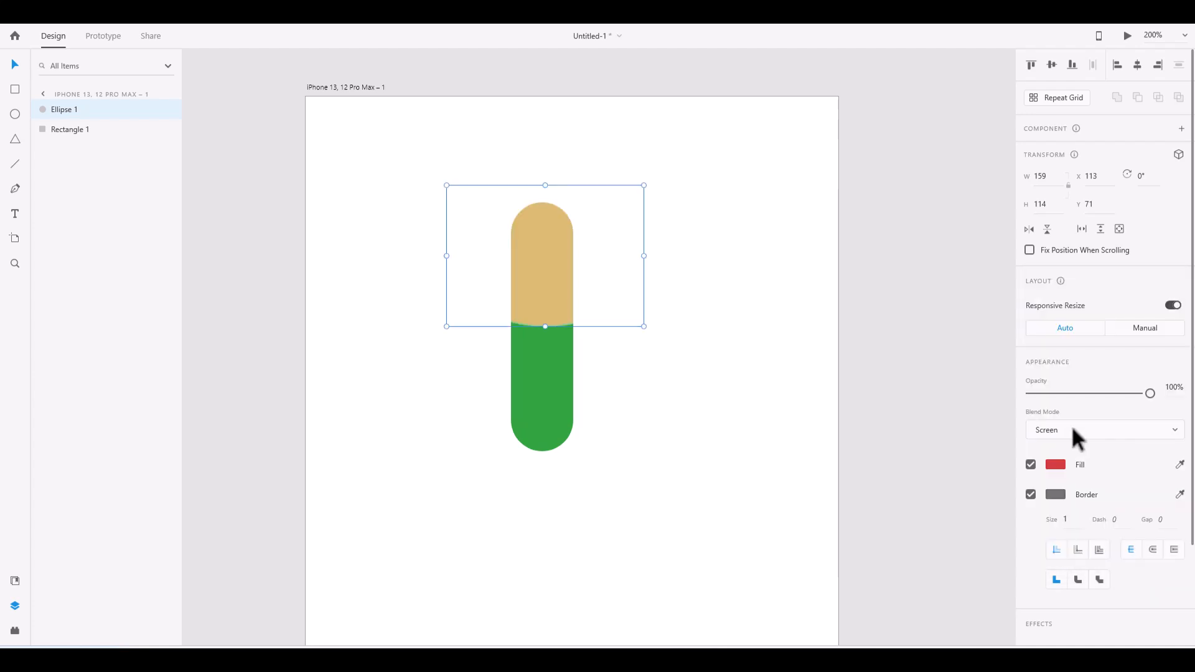
left_click(1096, 436)
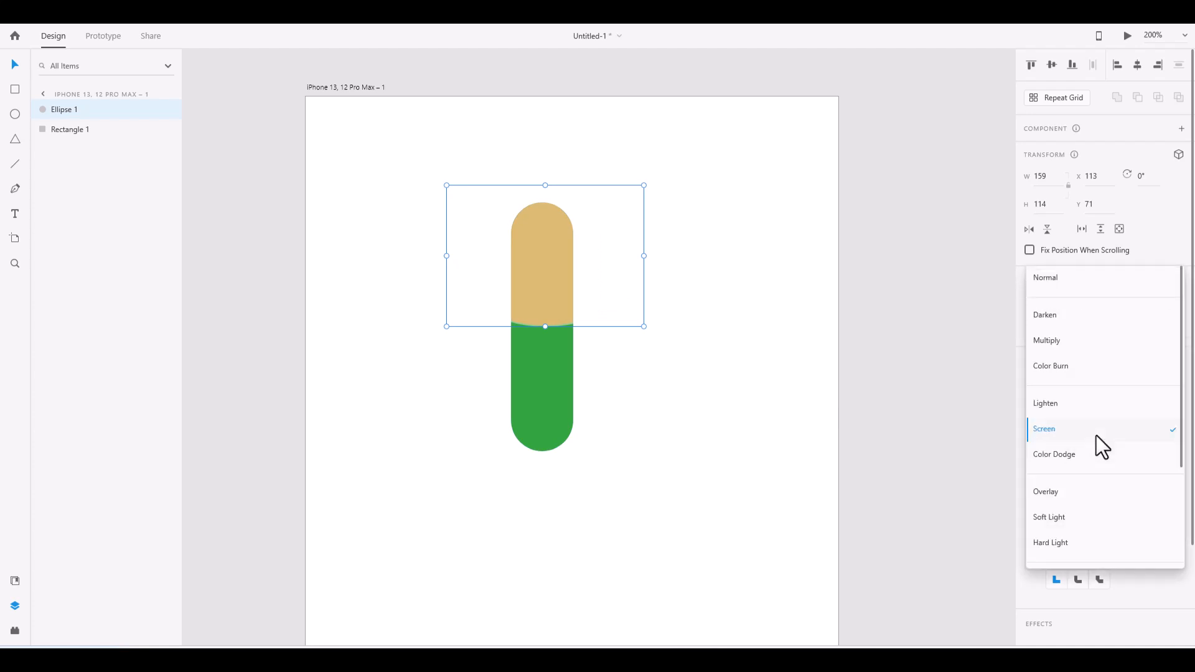
left_click(1064, 282)
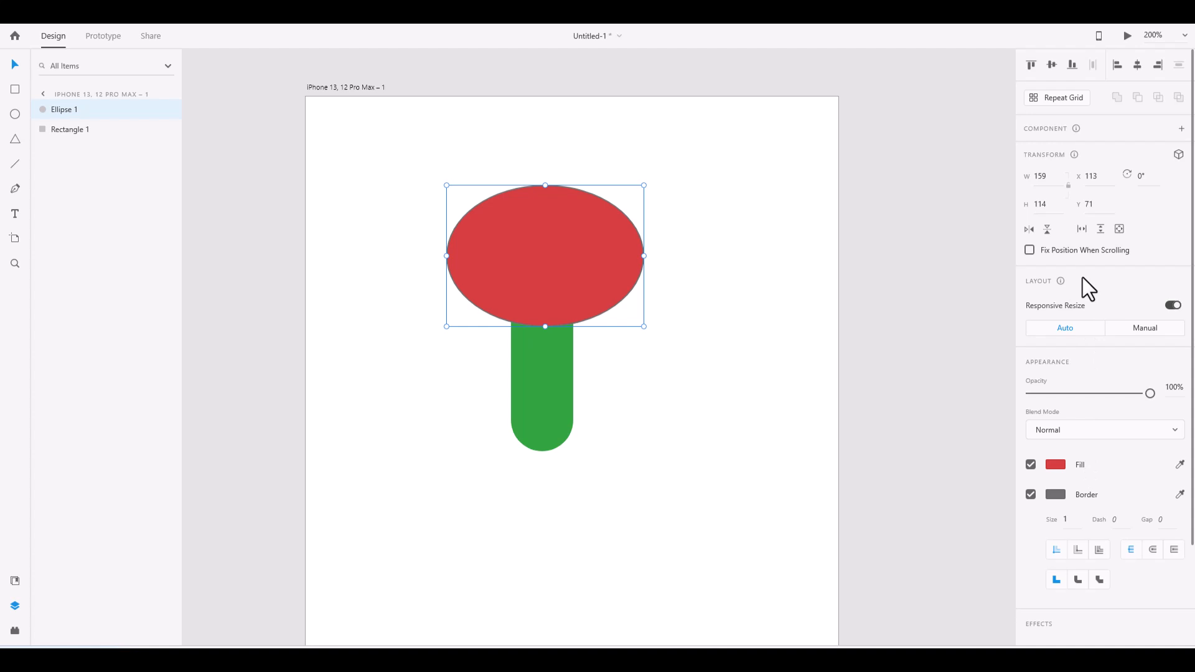
Move the red ellipse to about X 139, Y 111 and delete it
left_click_drag(584, 239, 617, 288)
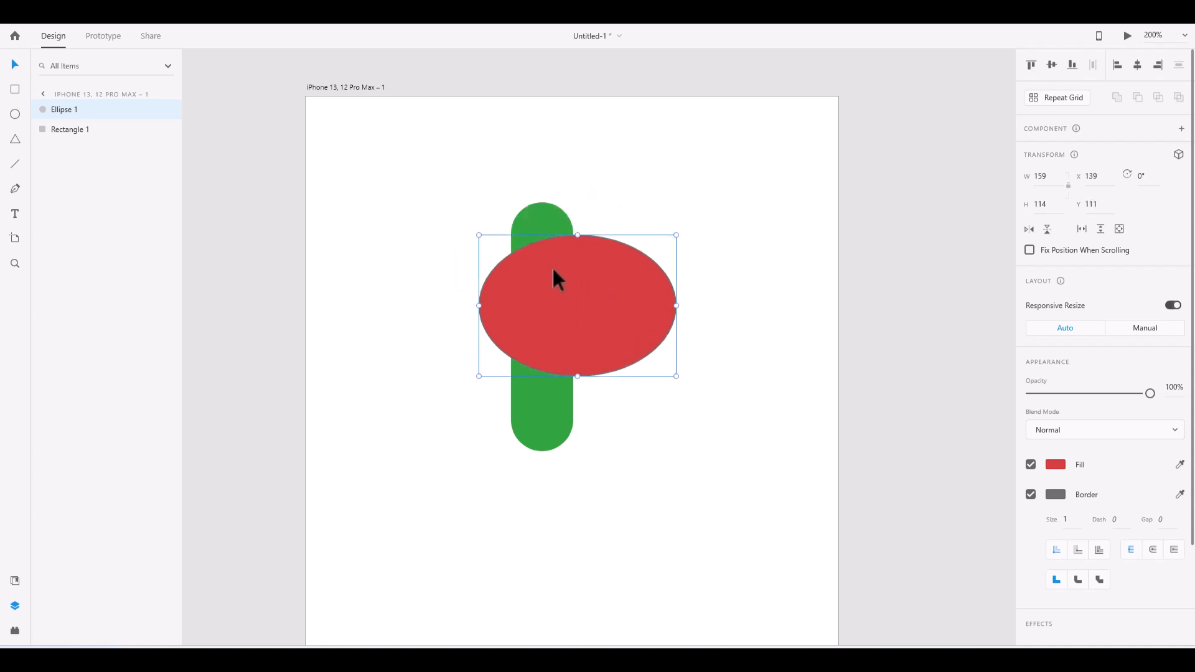
key("Delete")
Select the green shape and try uniform corner radii of 10 and 20, also adjusting the rounding directly on the canvas
left_click(542, 294)
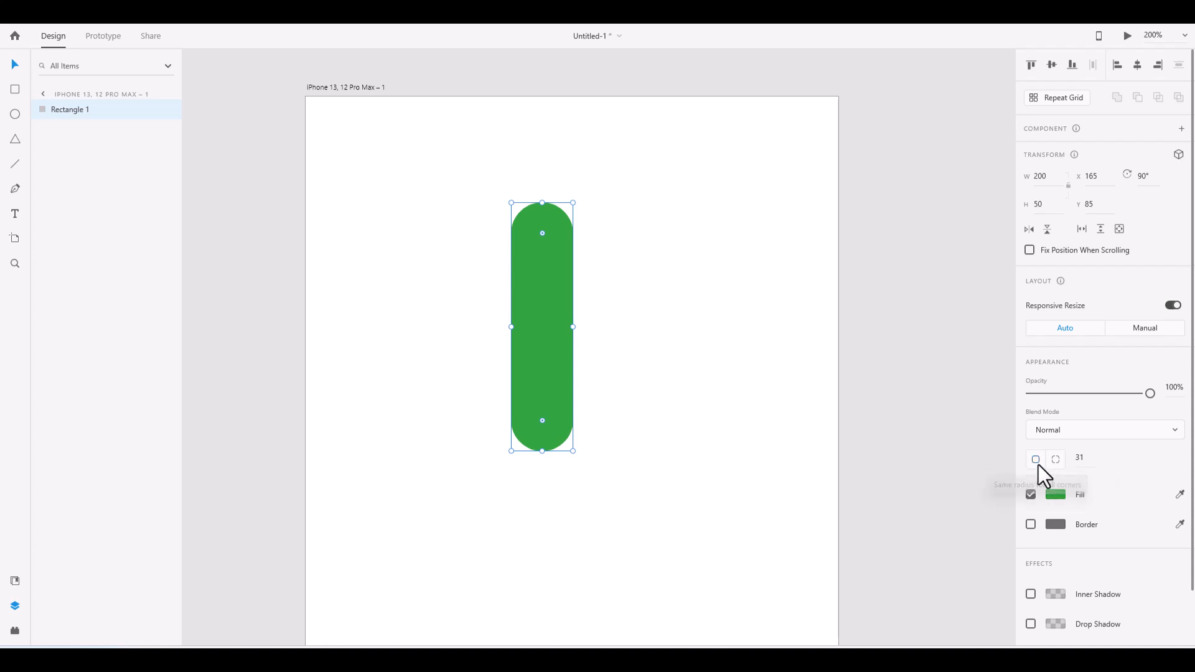
left_click(1078, 459)
type("10")
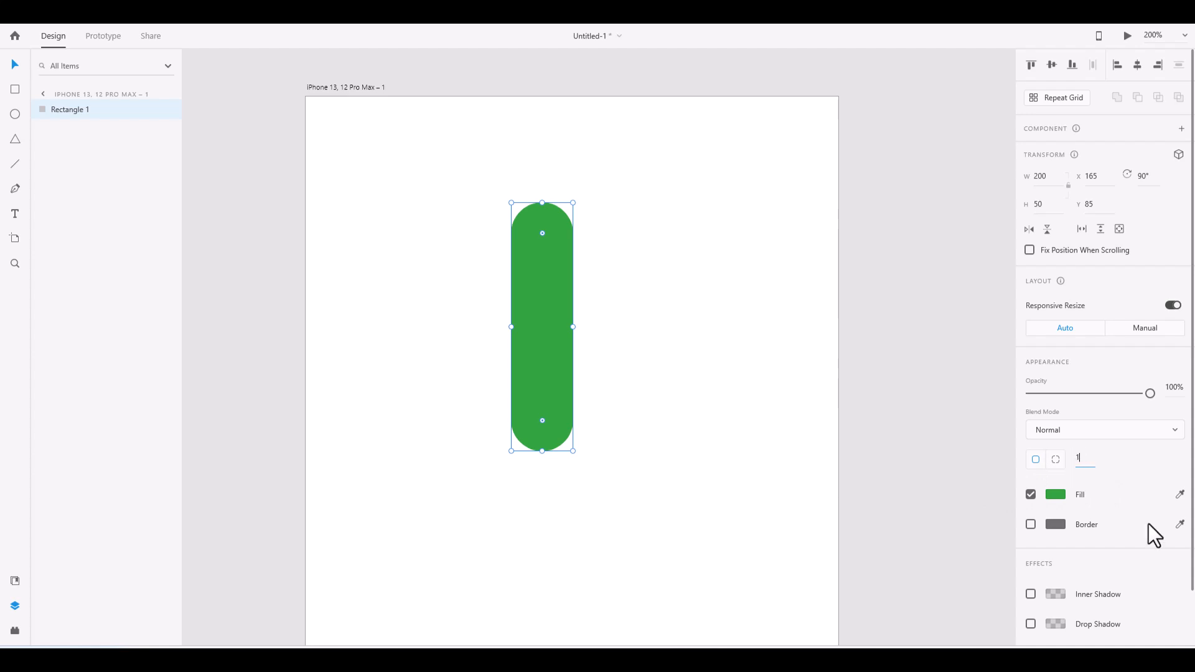
key("Return")
mouse_move(561, 215)
left_mouse_down()
mouse_move(545, 236)
mouse_move(574, 208)
left_mouse_up()
left_click(1078, 459)
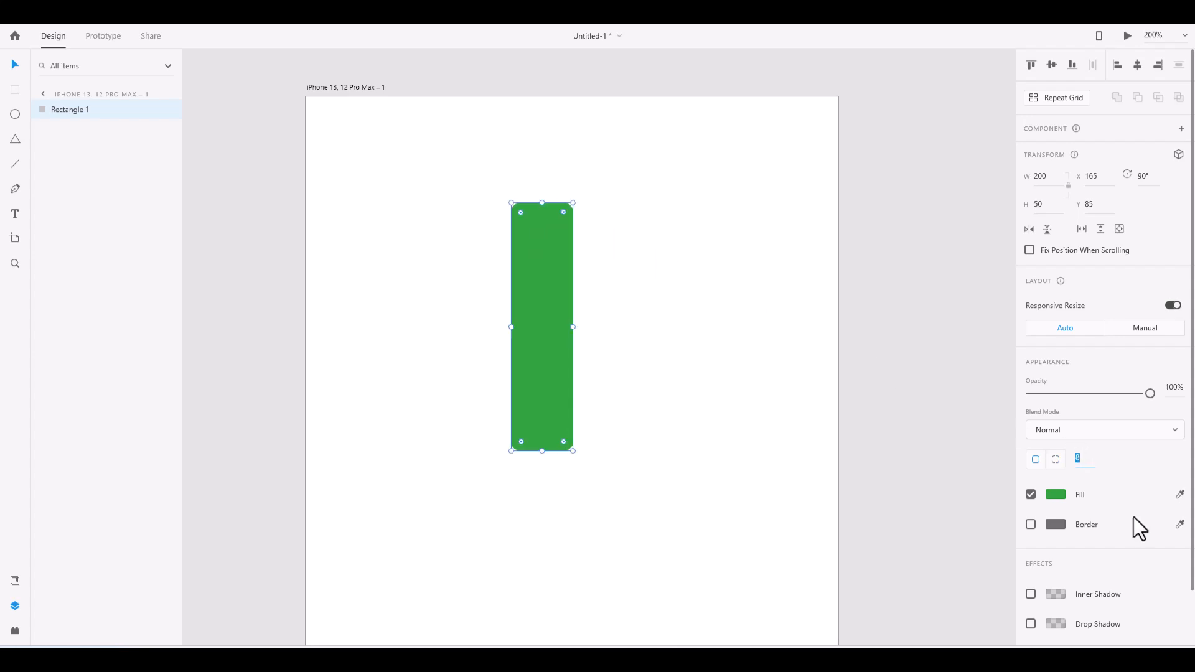
type("20")
key("Return")
left_click_drag(549, 227, 586, 207)
Switch the green shape to separate corner radii and set the first and fourth radius values to 10
left_click(1055, 462)
left_click(1078, 458)
type("10")
key("Return")
left_click(1172, 462)
type("10")
key("Return")
Set the green shape's second corner radius to 20 and its third corner radius to 50
left_click(1114, 460)
type("20")
key("Return")
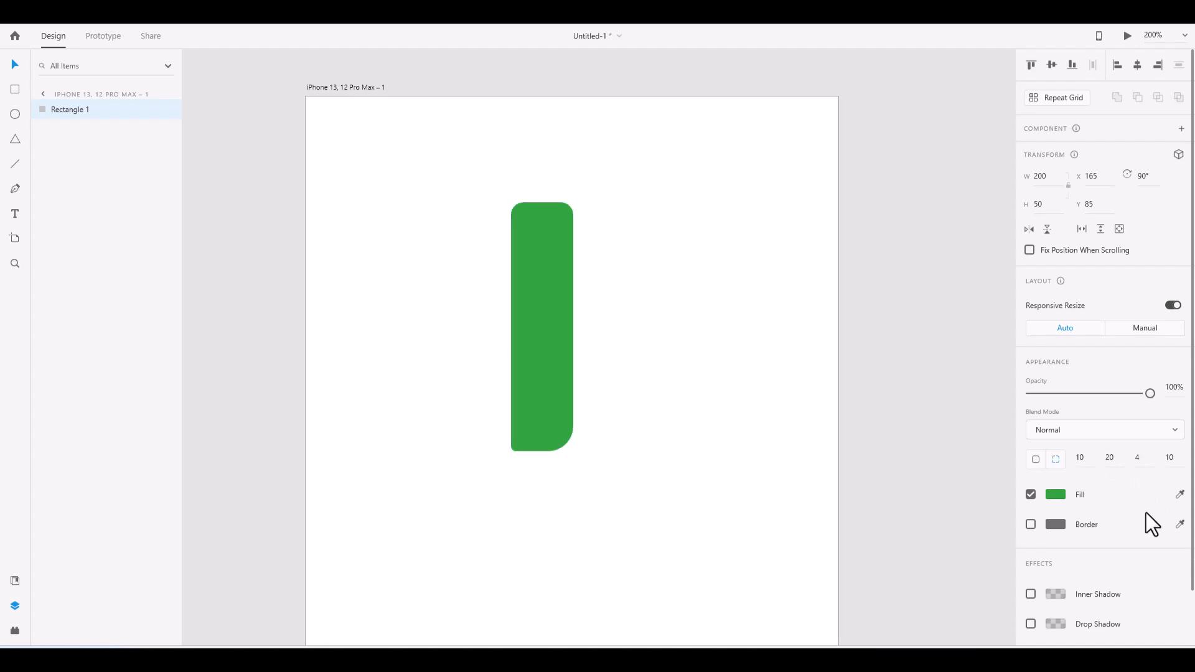
left_click(1143, 459)
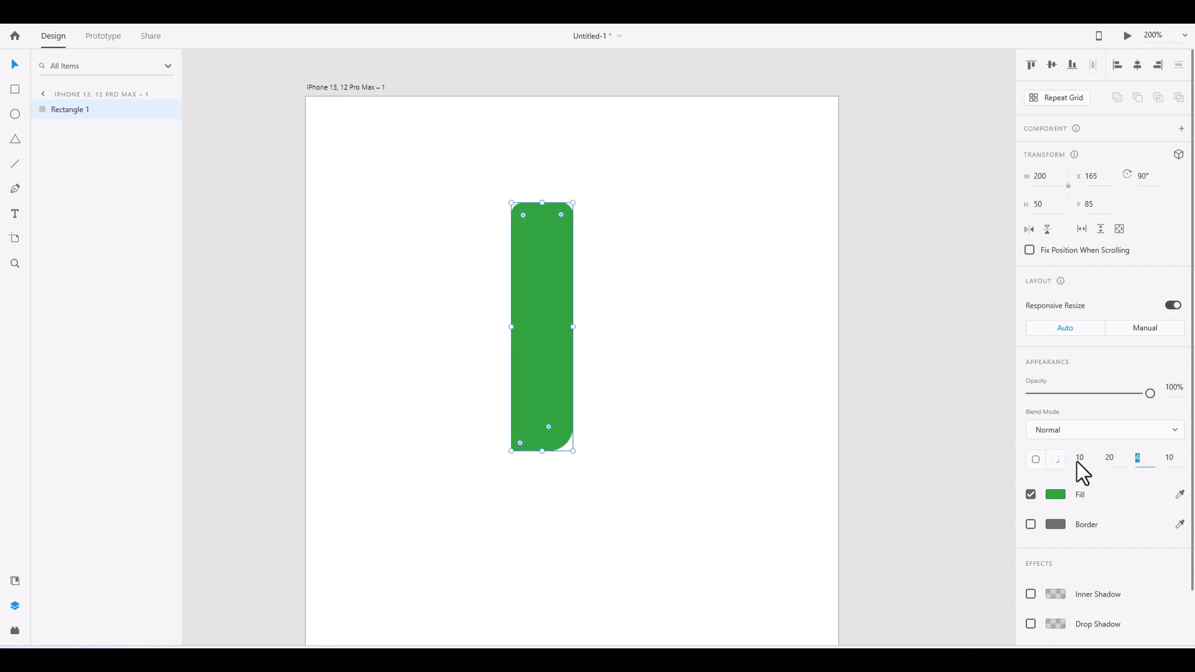
type("50")
key("Return")
Enable a drop shadow on the green shape, check its colour settings, and set its blur to 20
scroll(1192, 523, "down", 2)
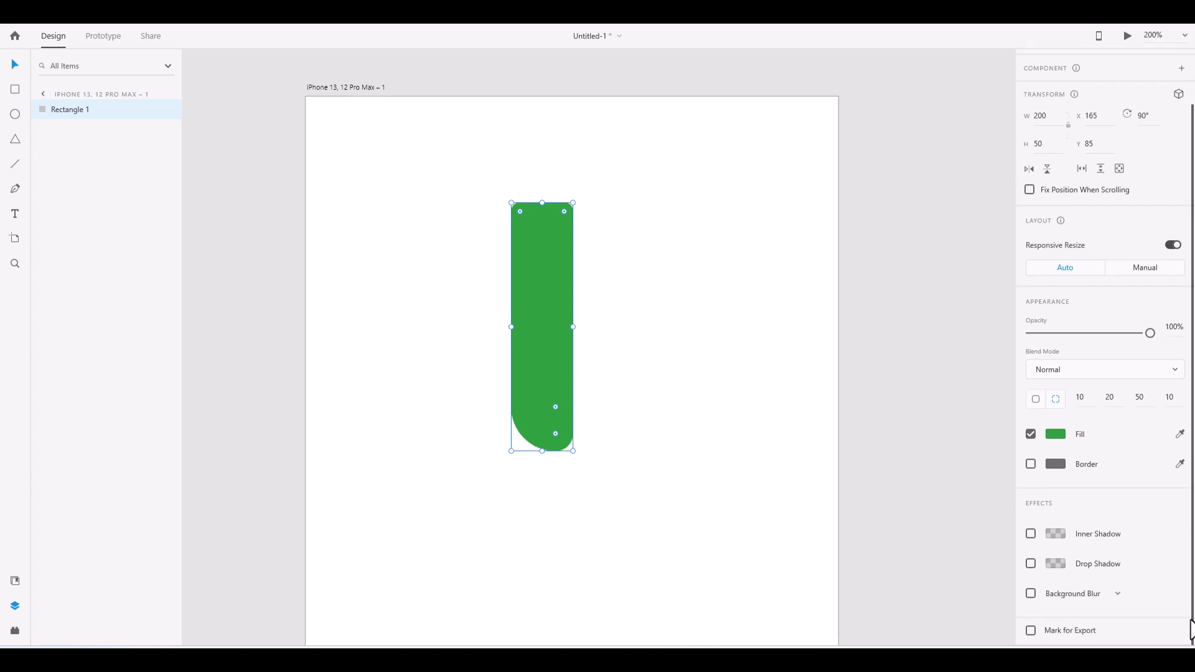
left_click(1031, 564)
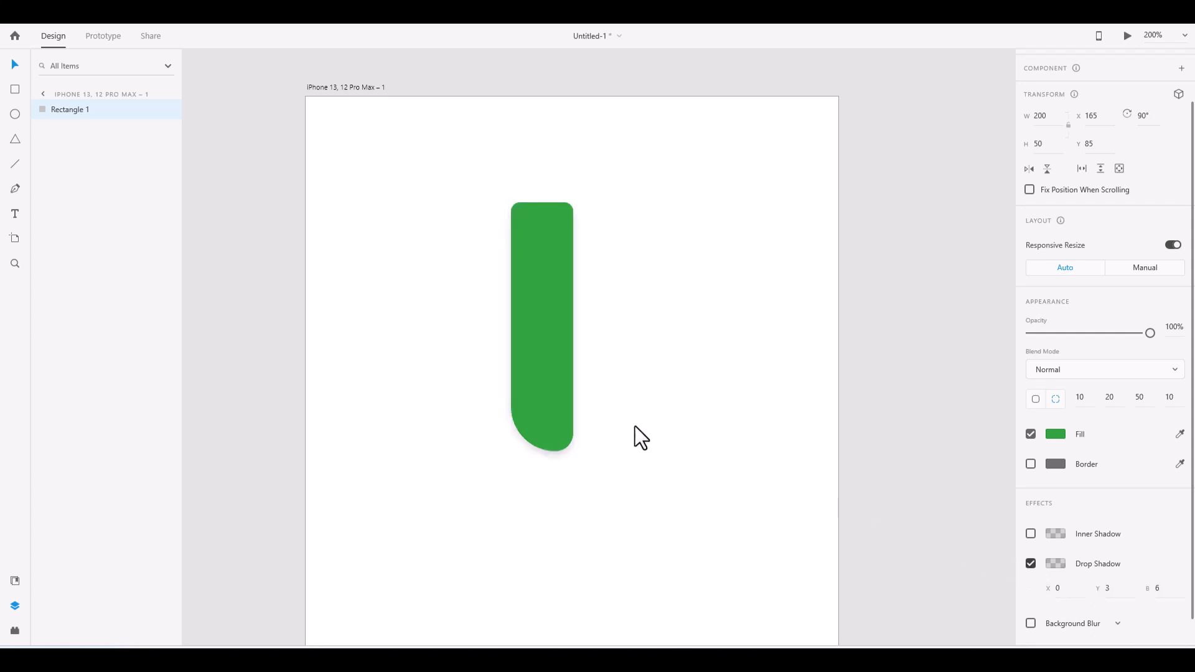
key("ctrl+equal")
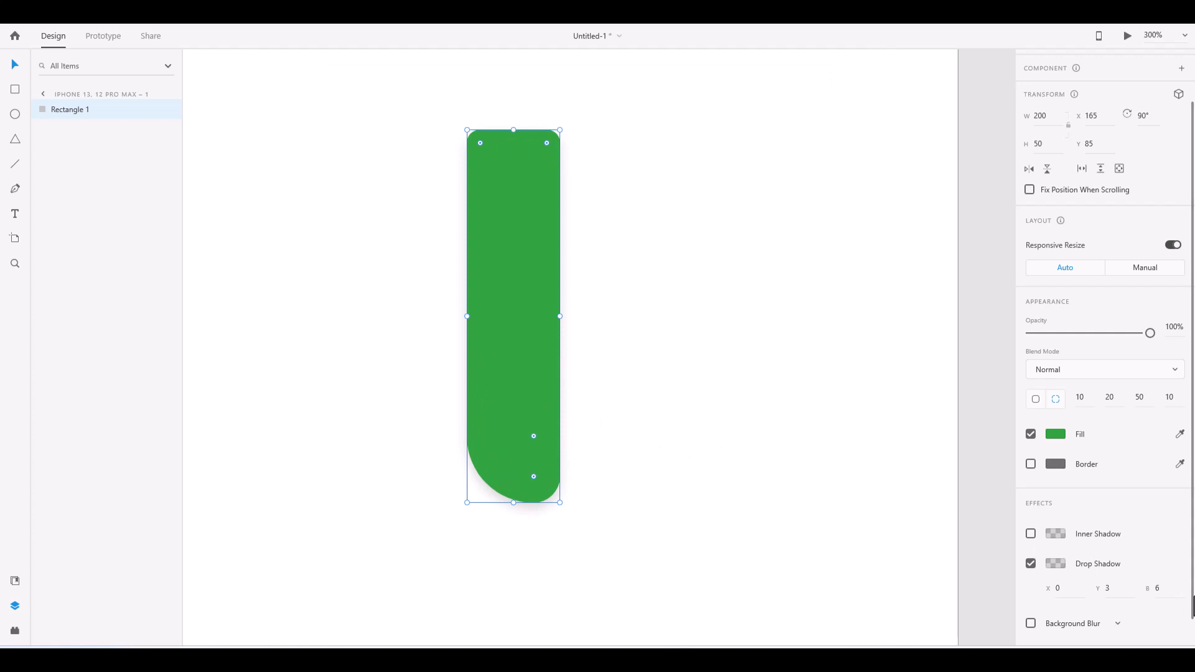
scroll(1146, 585, "down", 1)
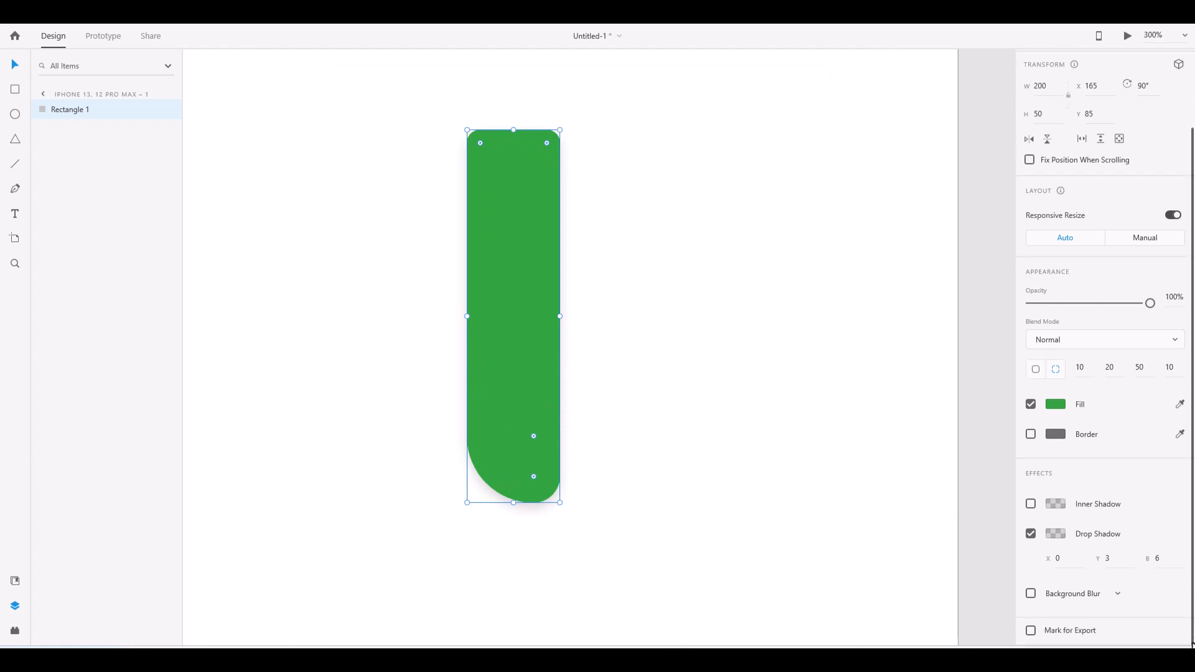
left_click(1117, 541)
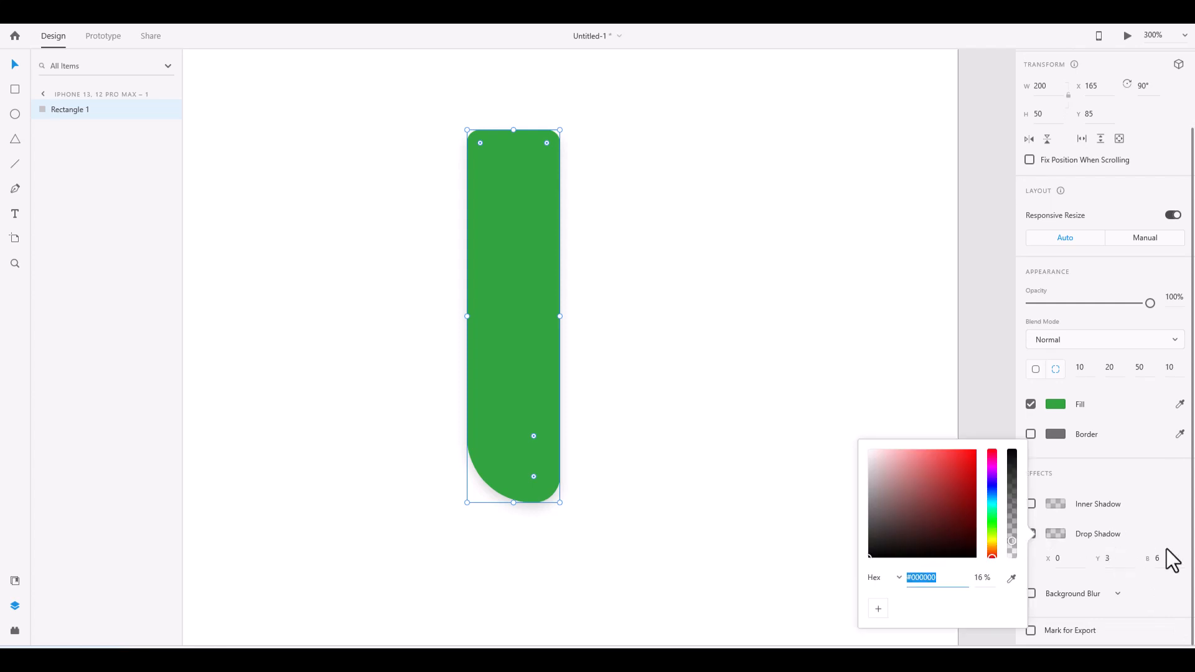
left_click(1169, 599)
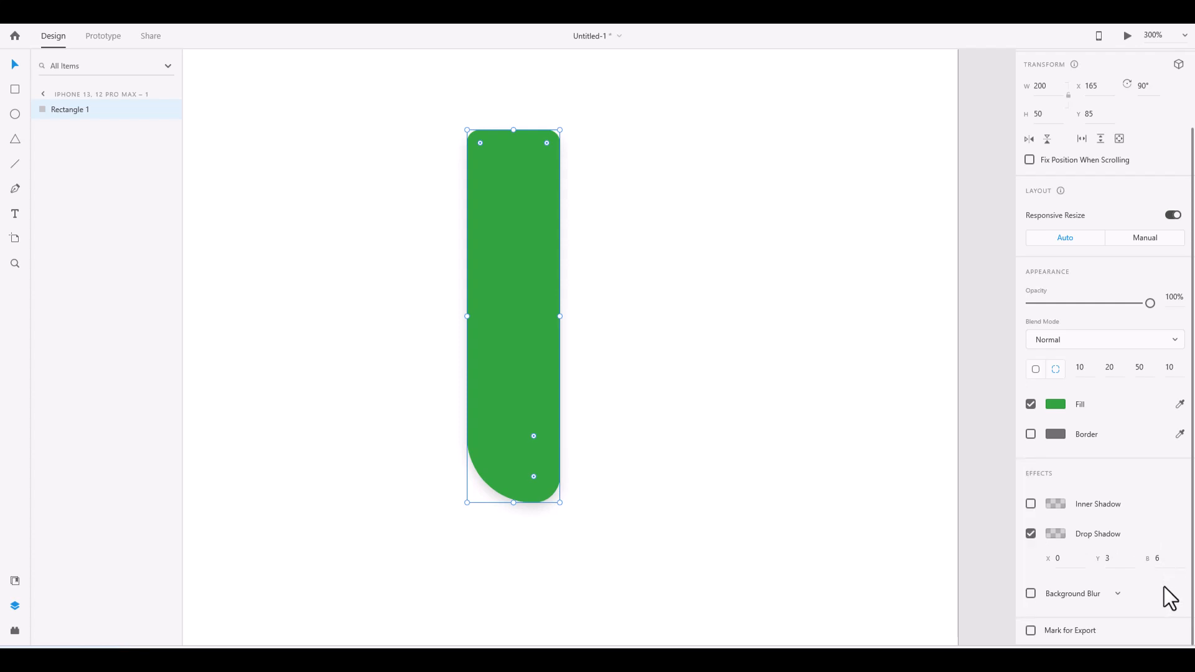
left_click(1141, 559)
type("20")
key("Return")
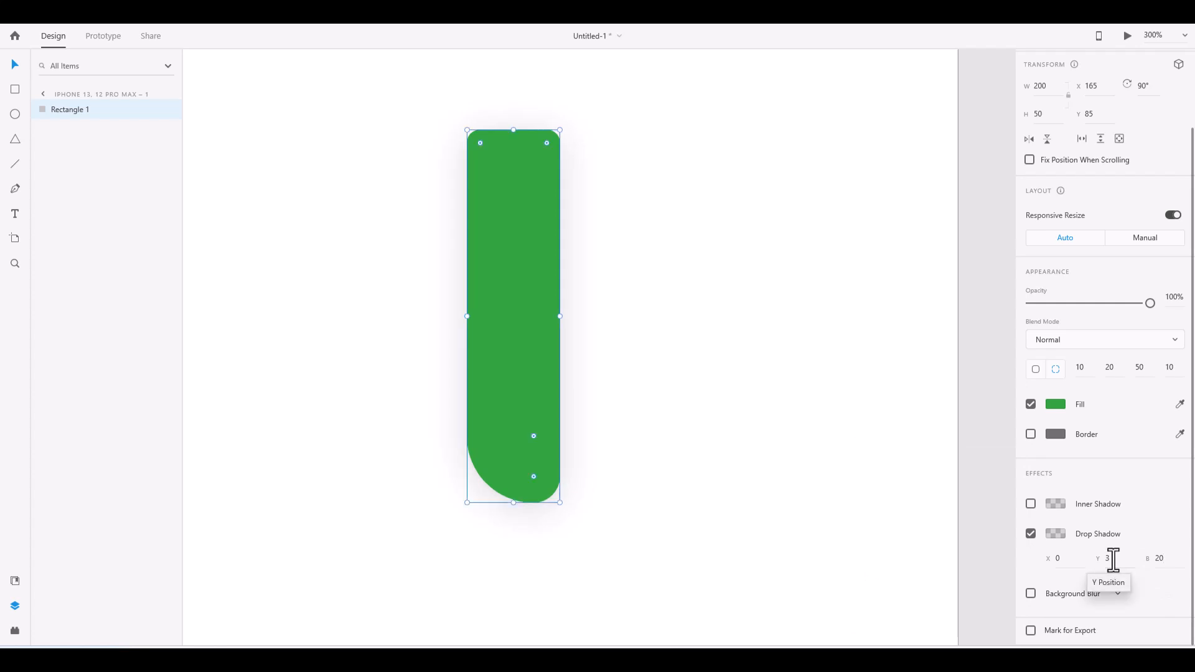
Offset the green shape's drop shadow by 20 in both Y and X
left_click(1113, 559)
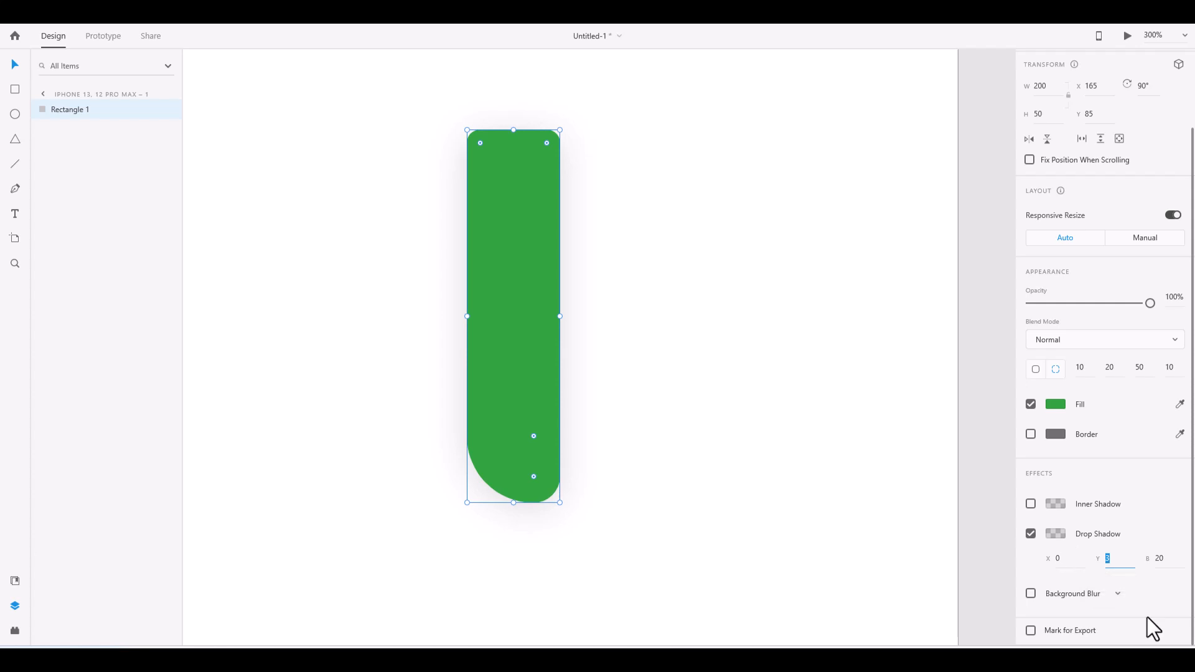
type("20")
key("Return")
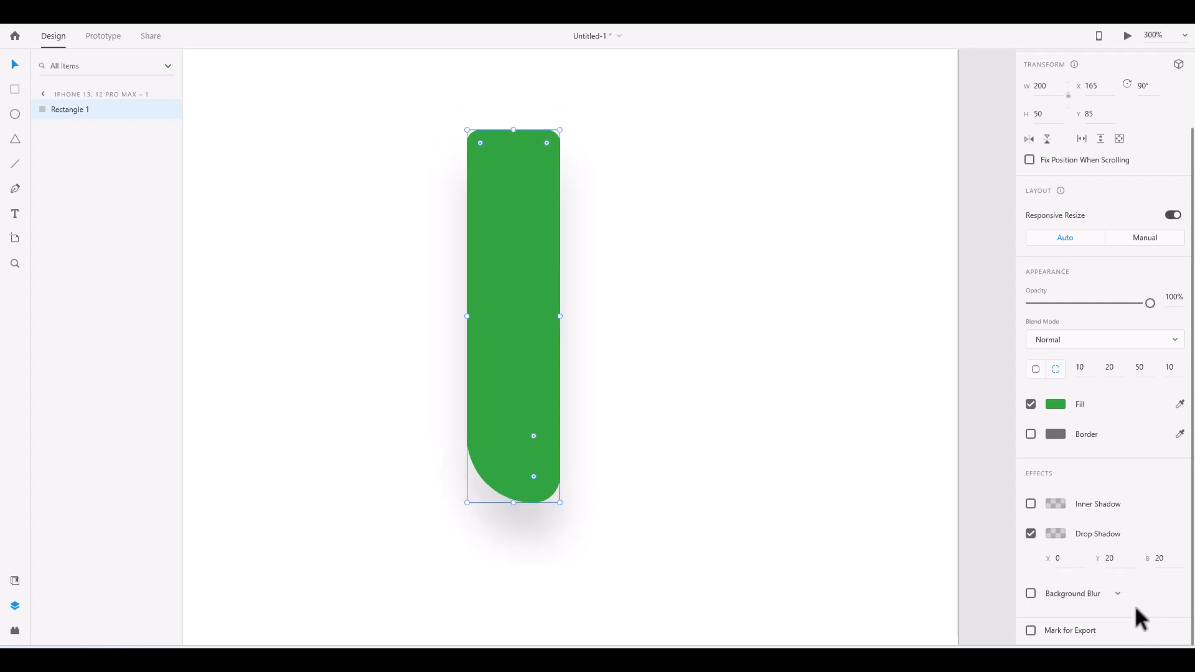
left_click(1067, 560)
type("20")
key("Return")
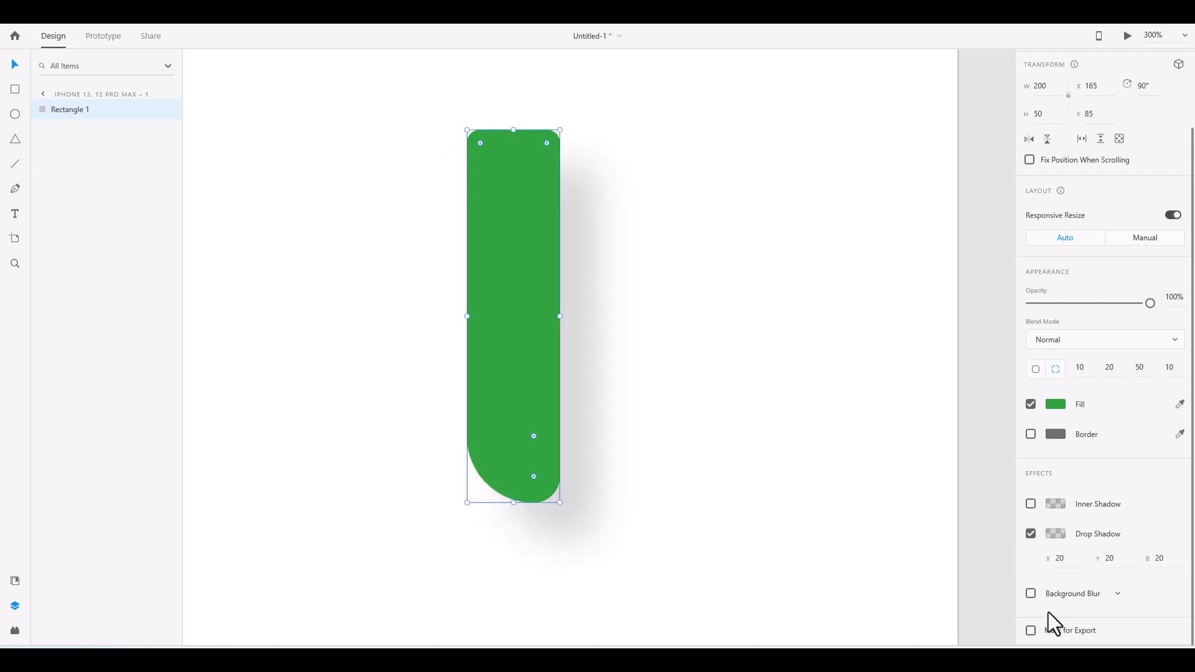
Set the drop shadow colour's opacity to 50%
left_click(1056, 535)
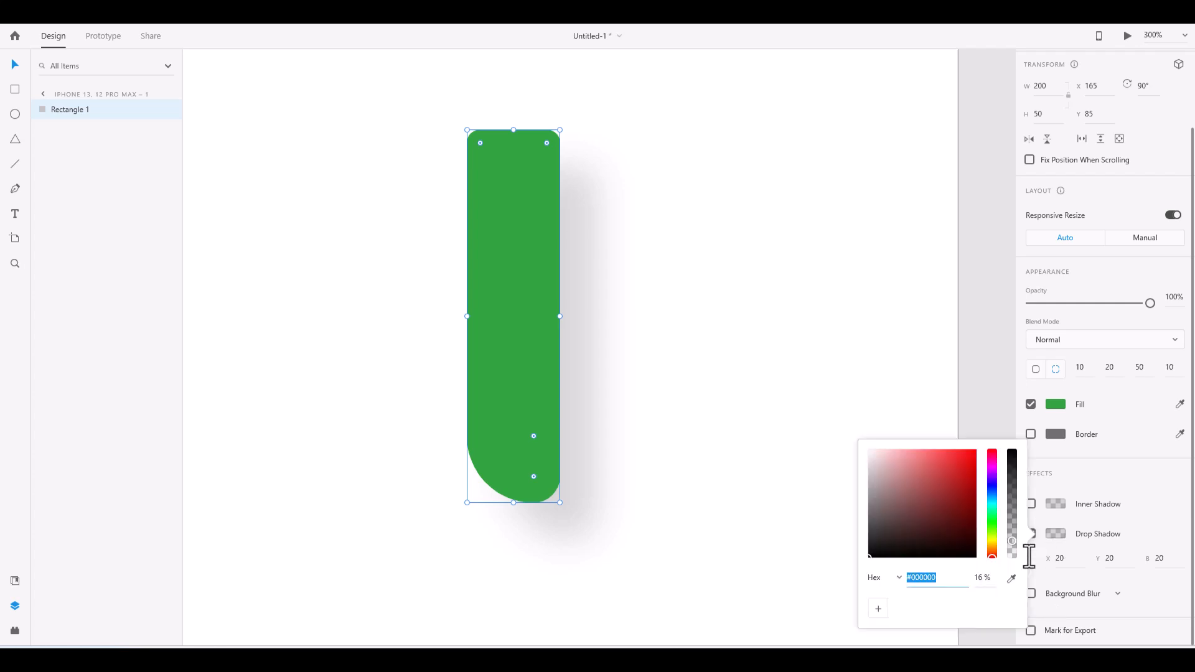
left_click(990, 578)
type("50")
key("Return")
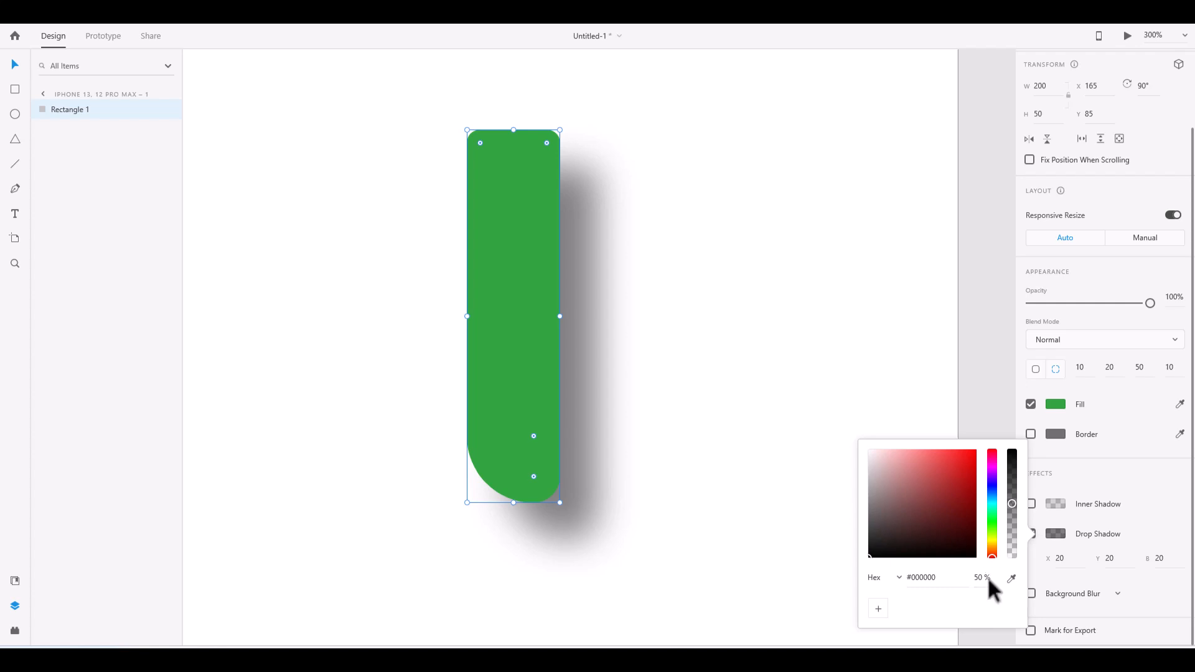
Set the drop shadow's X and Y offsets to 10 each
left_click(1070, 559)
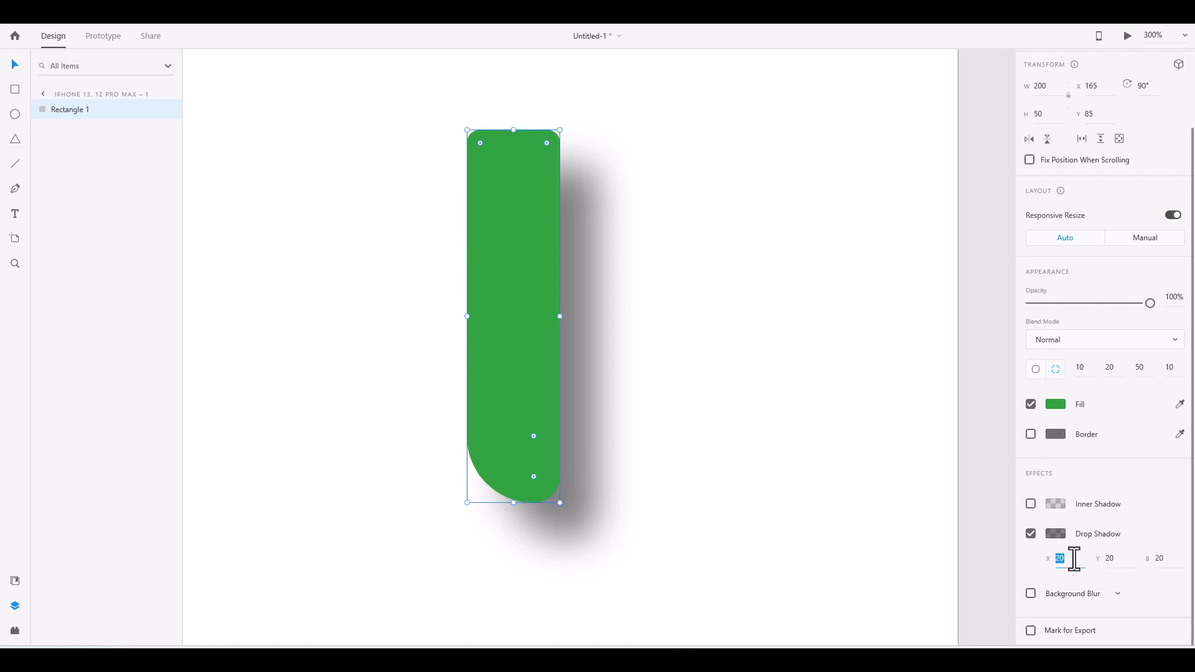
type("10")
key("Return")
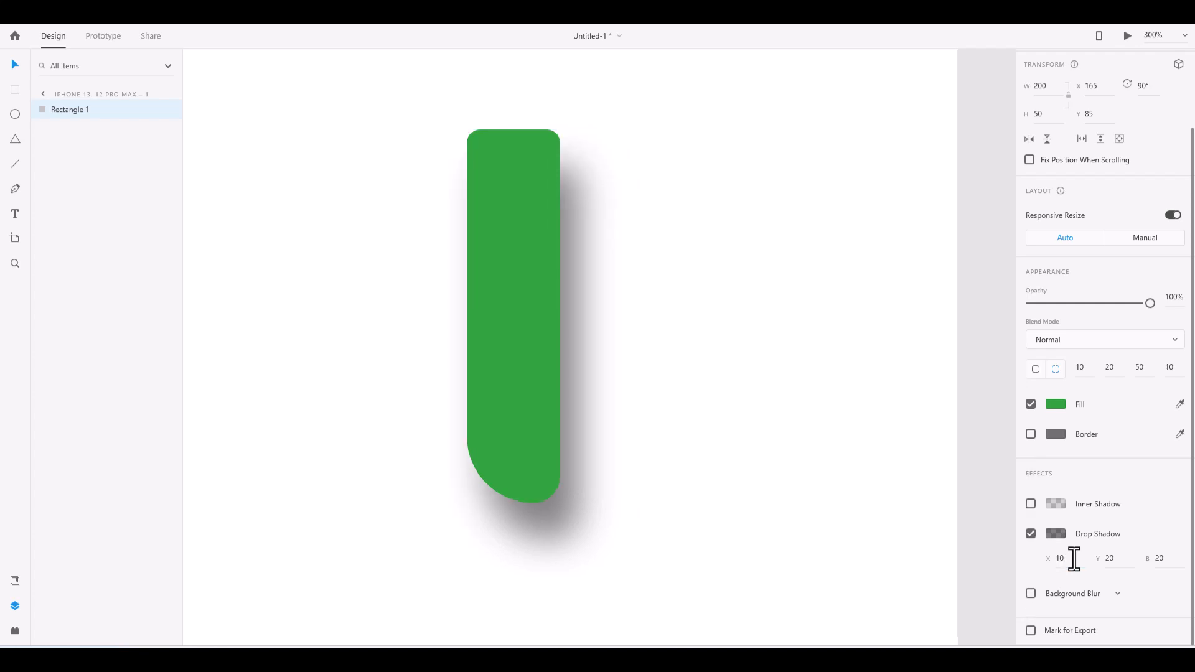
key("Tab")
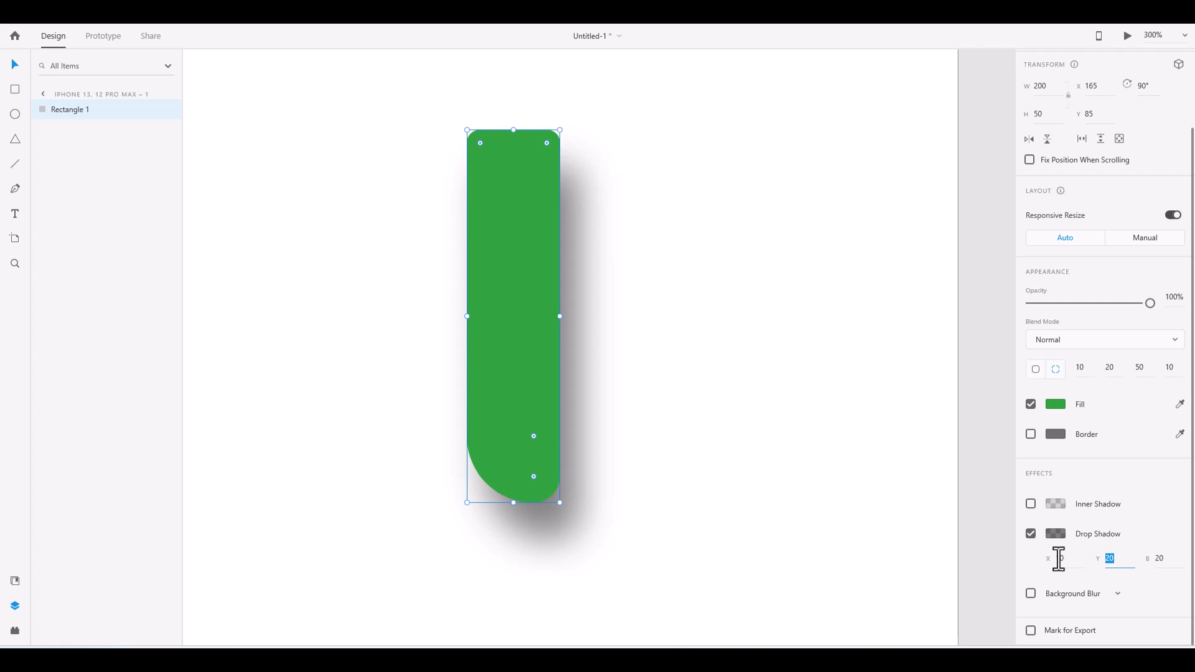
type("10")
key("Return")
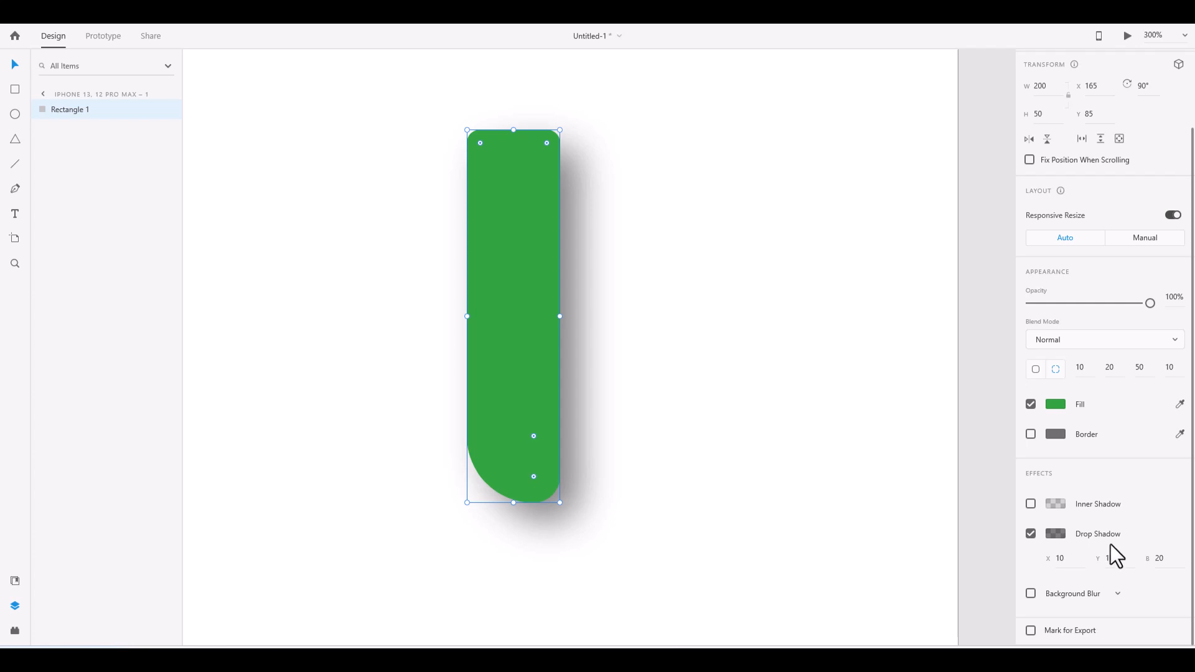
Replace the green shape's drop shadow with an inner shadow whose colour opacity is 80%
left_click(1031, 536)
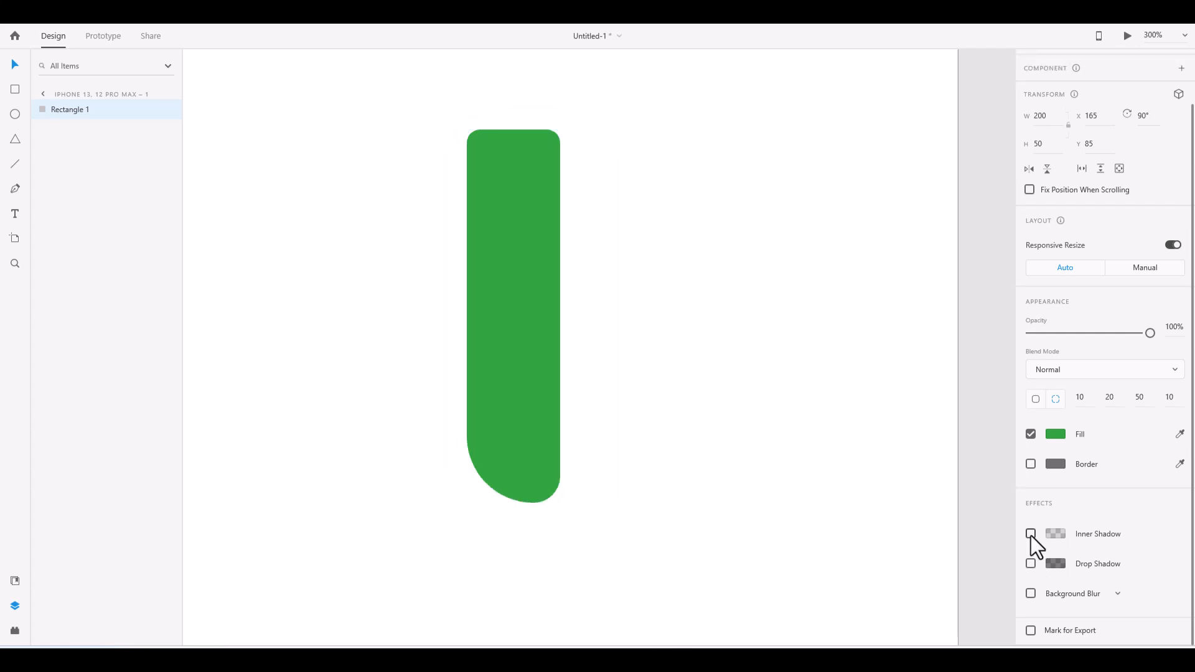
left_click(1031, 536)
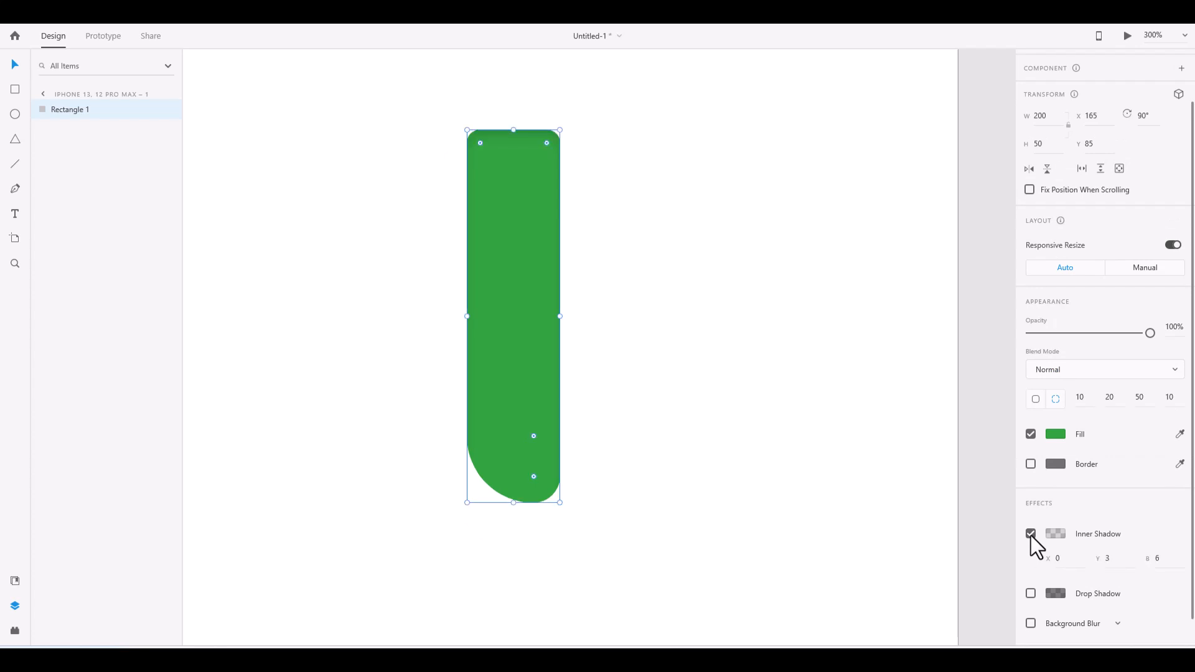
left_click(1056, 535)
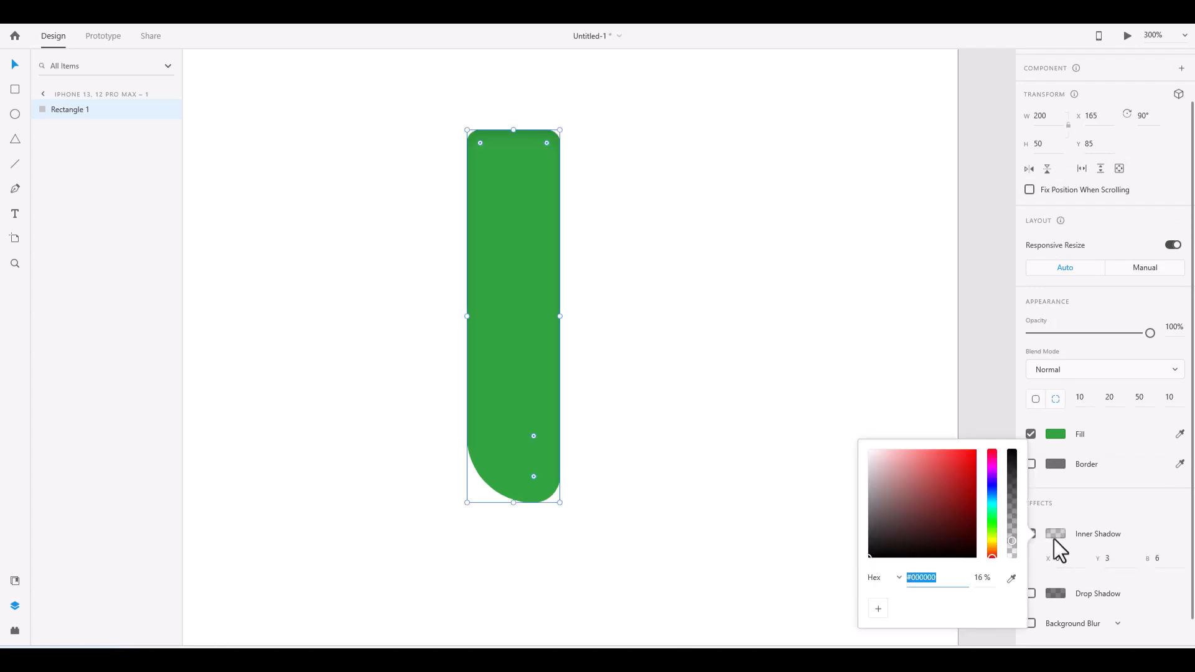
left_click(992, 578)
key("ctrl+a")
type("80")
key("Return")
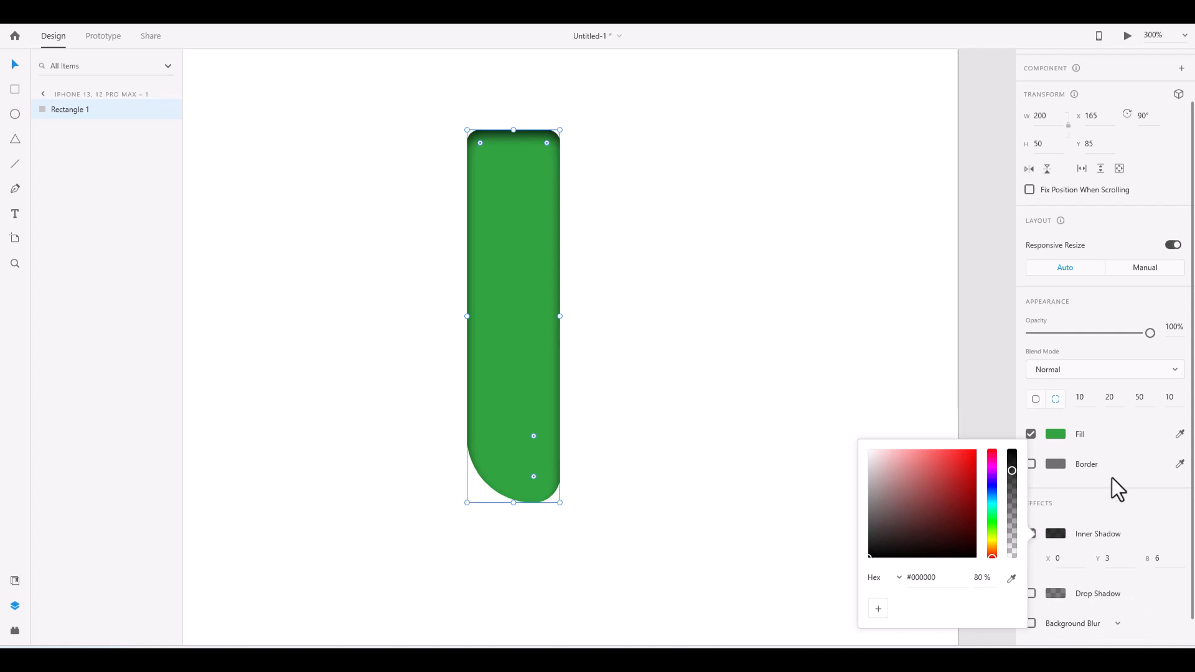
left_click(1137, 493)
Try the background blur effect on the green shape and delete the shape from the artboard
scroll(1137, 504, "down", 1)
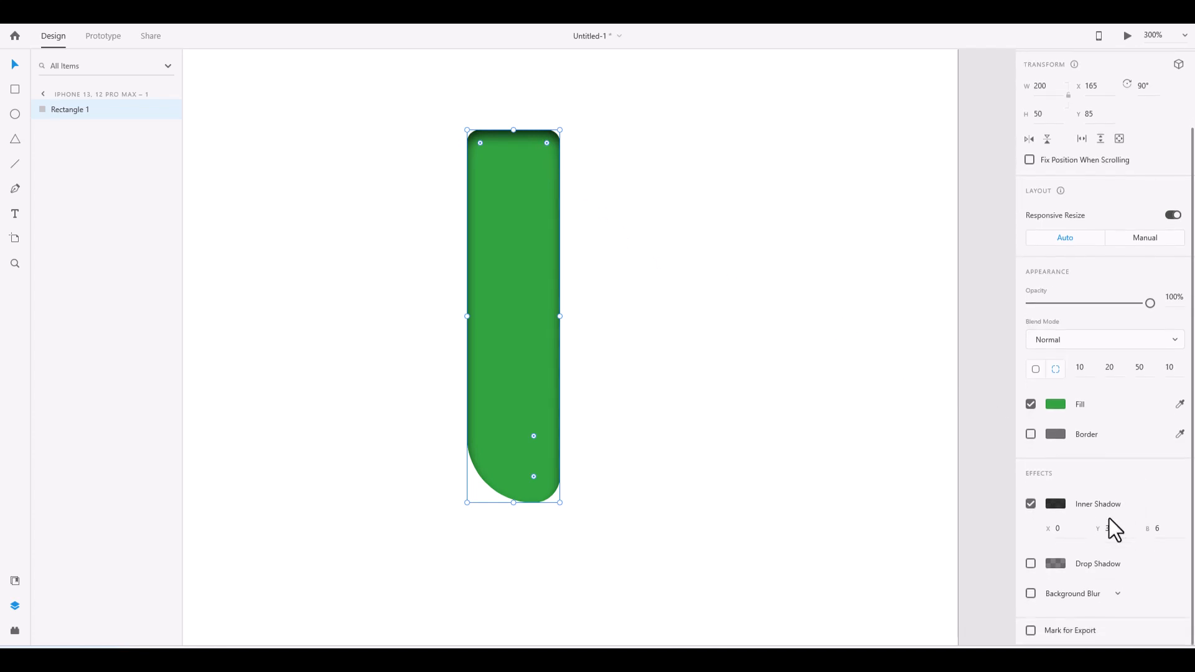
left_click(1030, 593)
key("Delete")
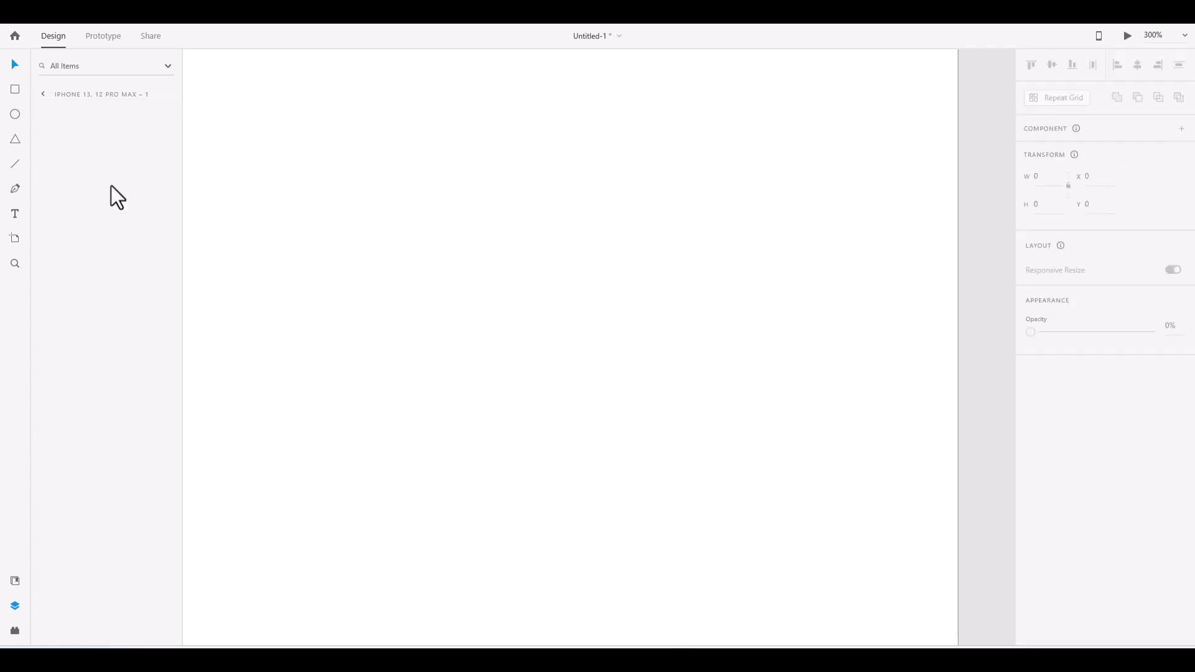
Draw a polygon about 136 x 124 near the middle of the visible artboard and set its corner count to 5
left_click(15, 140)
left_click_drag(479, 235, 732, 468)
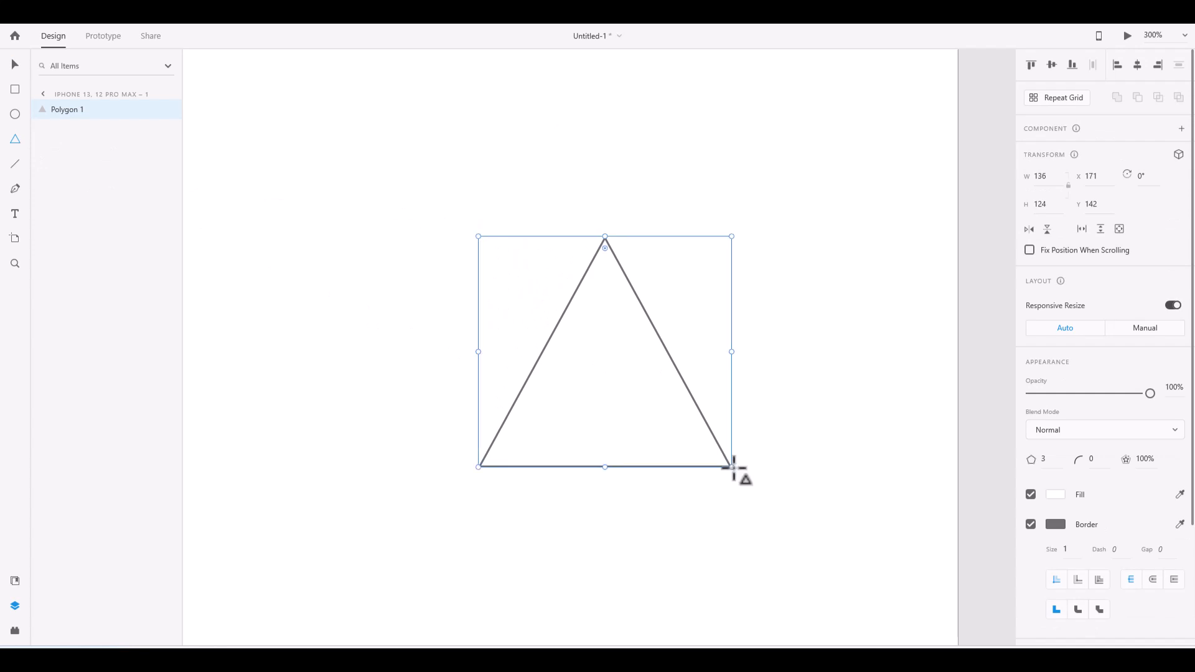
left_click(1050, 462)
type("5")
key("Return")
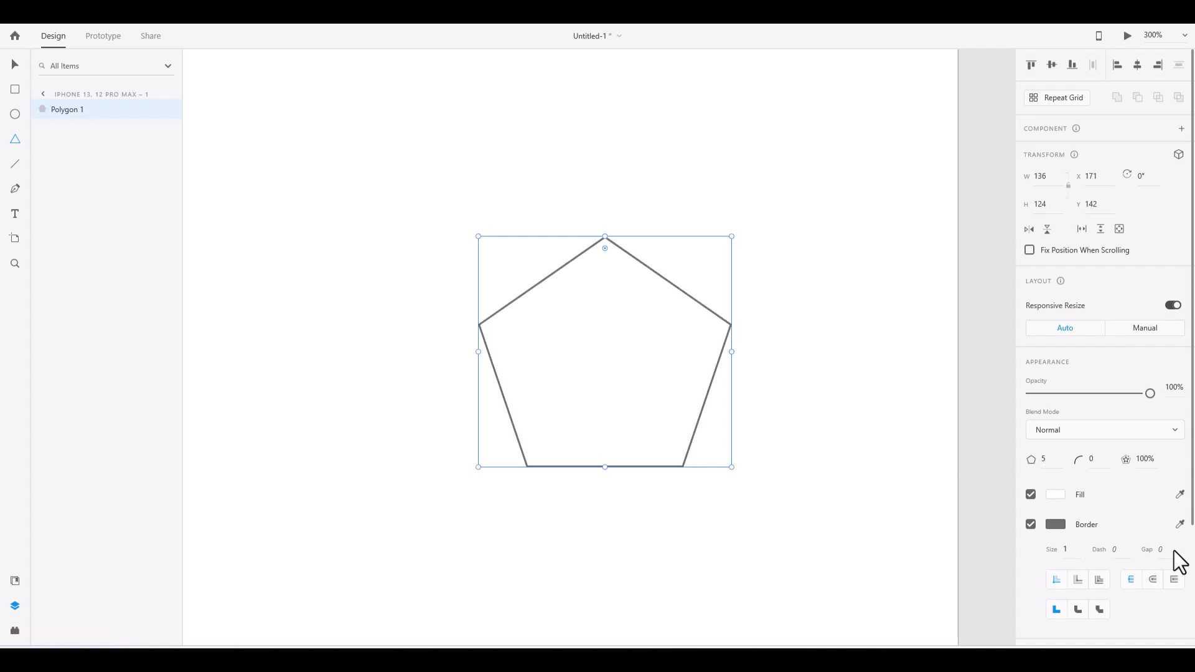
Increase the polygon's corner count to 6 and then to 8
left_click(1052, 460)
key("Up")
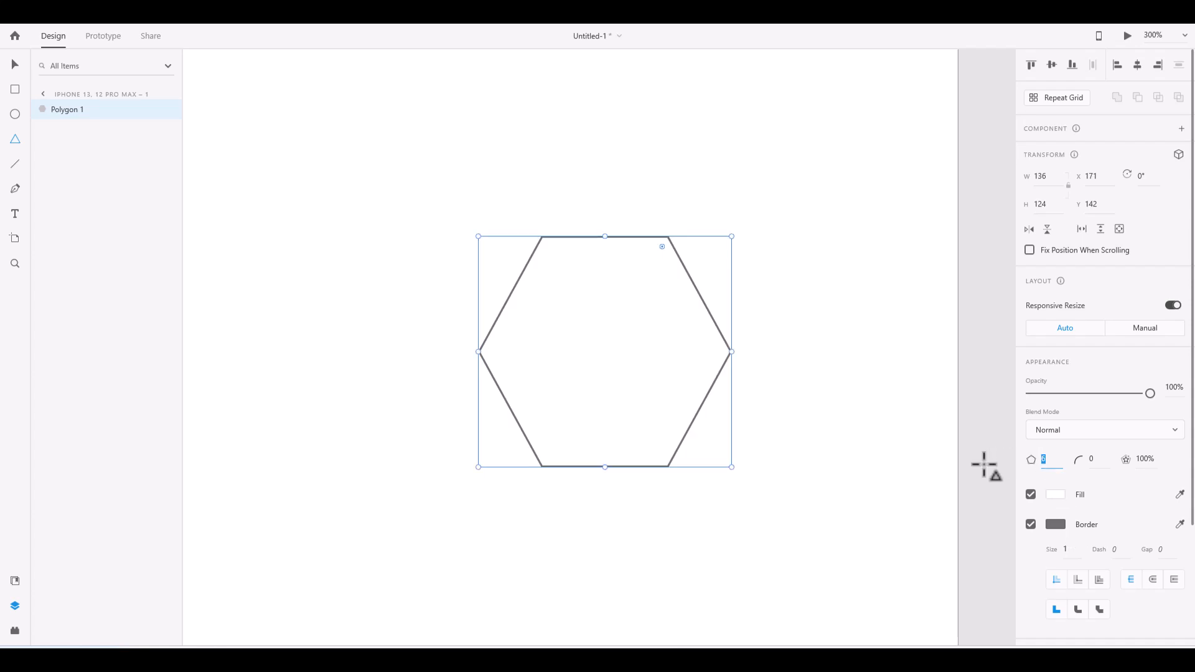
type("8")
key("Return")
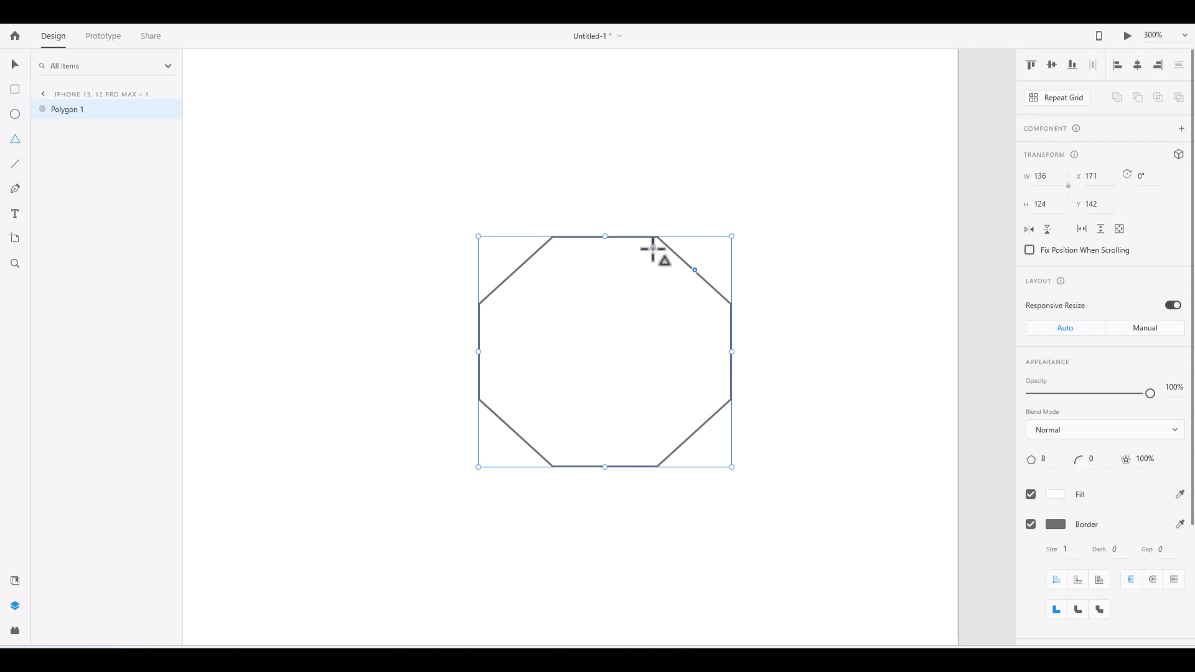
Reshape the octagon into an eight-pointed star with a star ratio of about 62% and delete it
left_click_drag(638, 251, 660, 238)
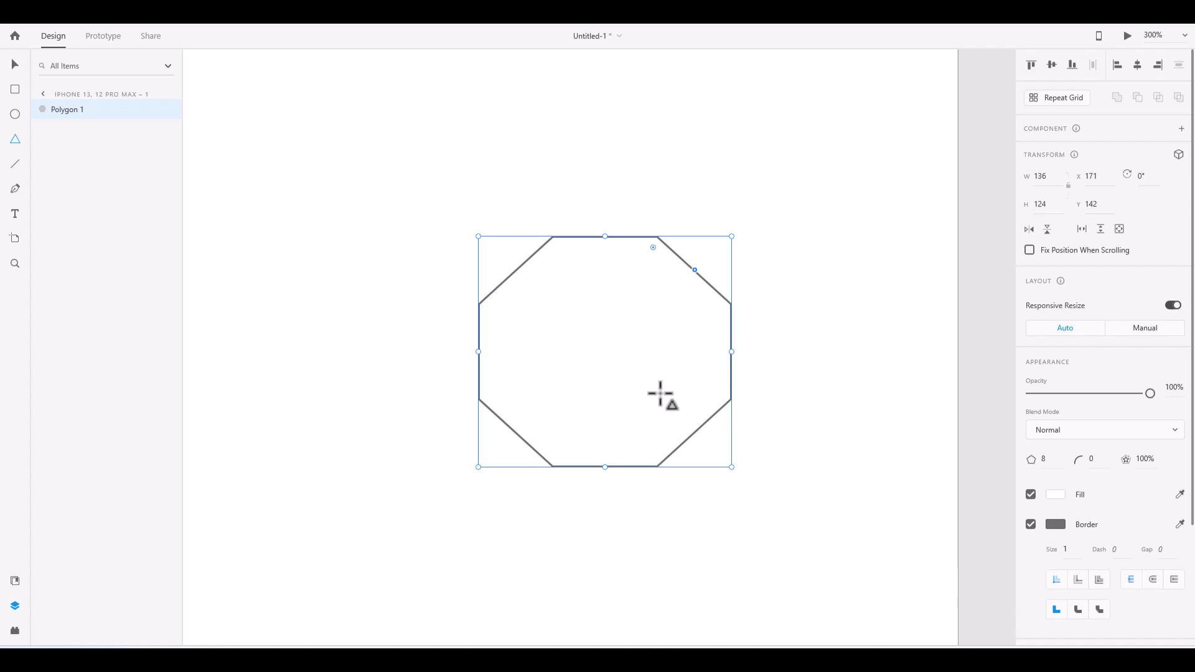
left_click_drag(693, 266, 646, 314)
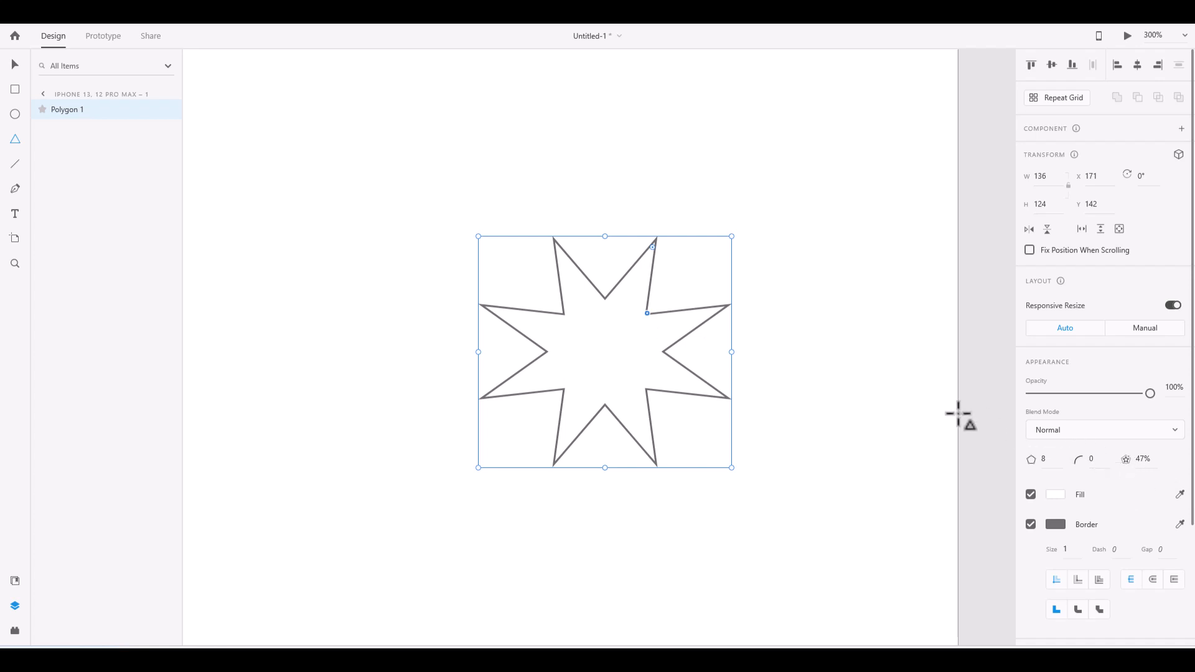
left_click_drag(647, 311, 664, 305)
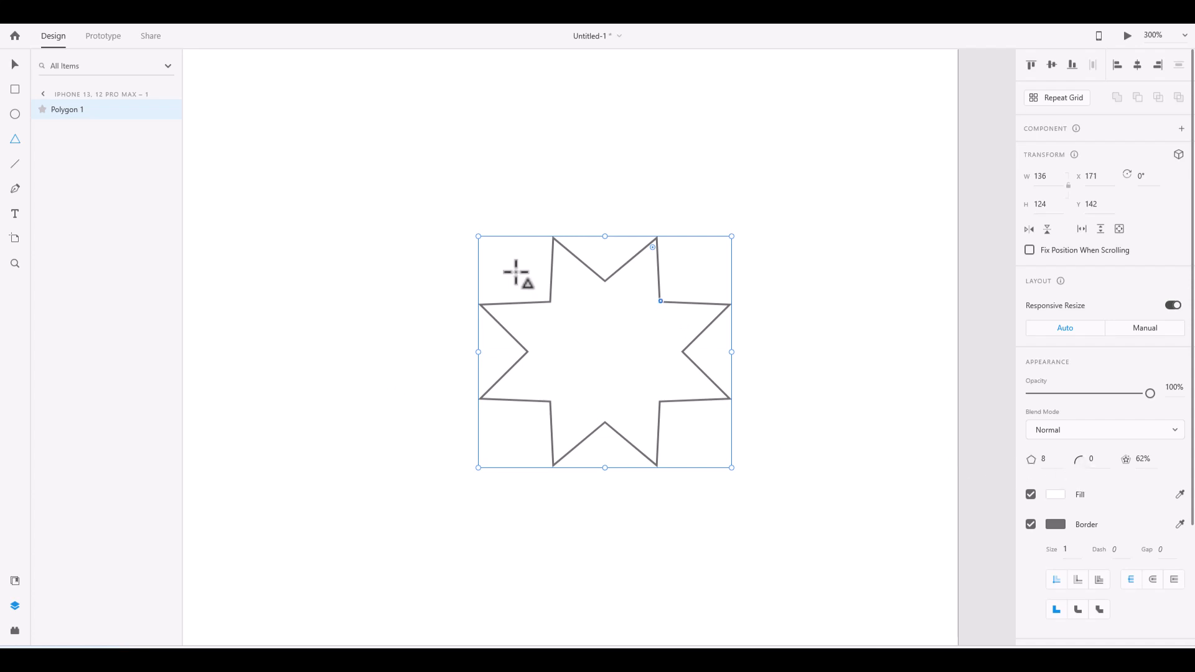
key("Delete")
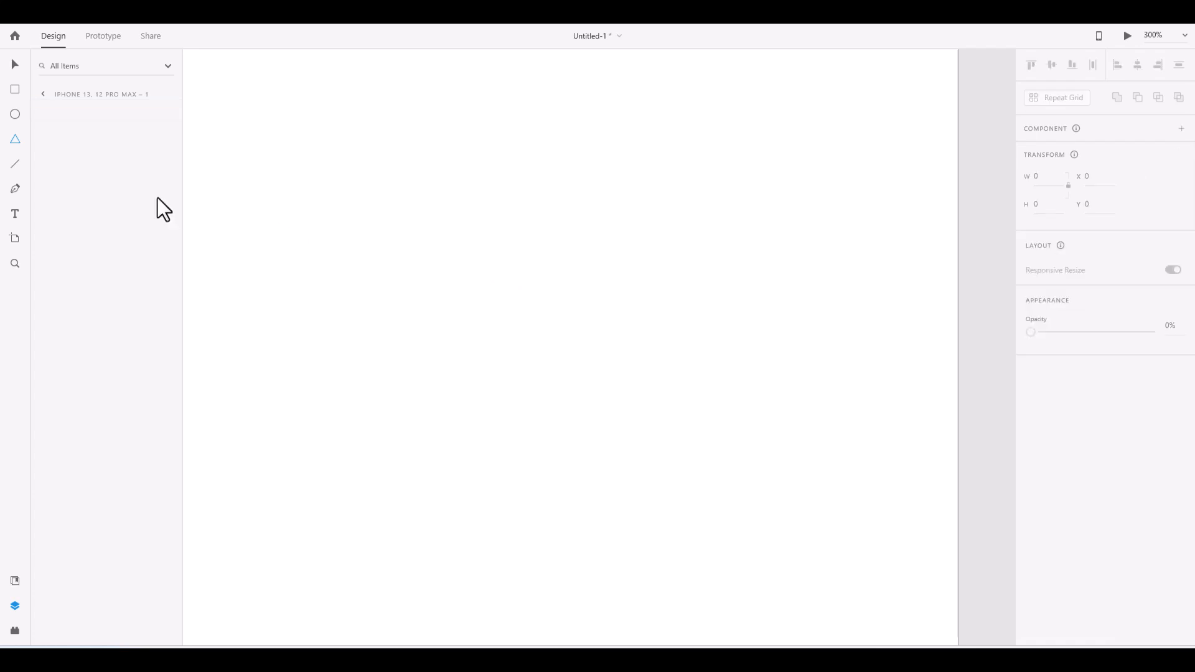
Draw a nearly vertical line about 140 long on the artboard, review its properties and delete it
left_click(14, 165)
left_click_drag(440, 163, 436, 424)
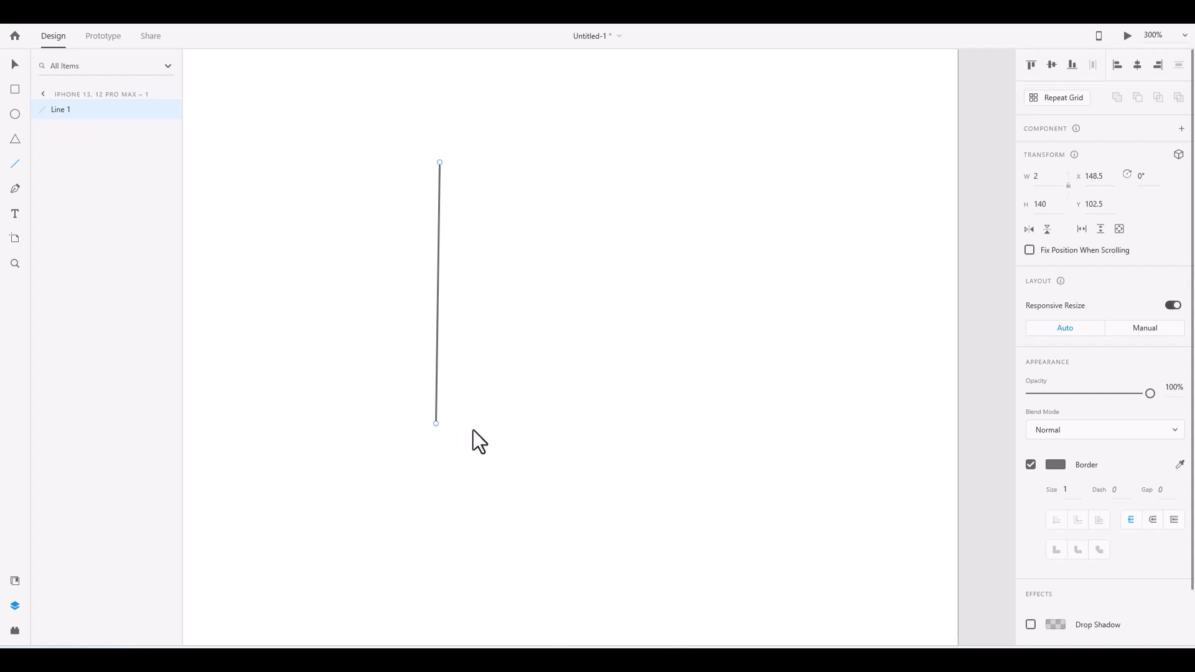
scroll(1139, 542, "down", 2)
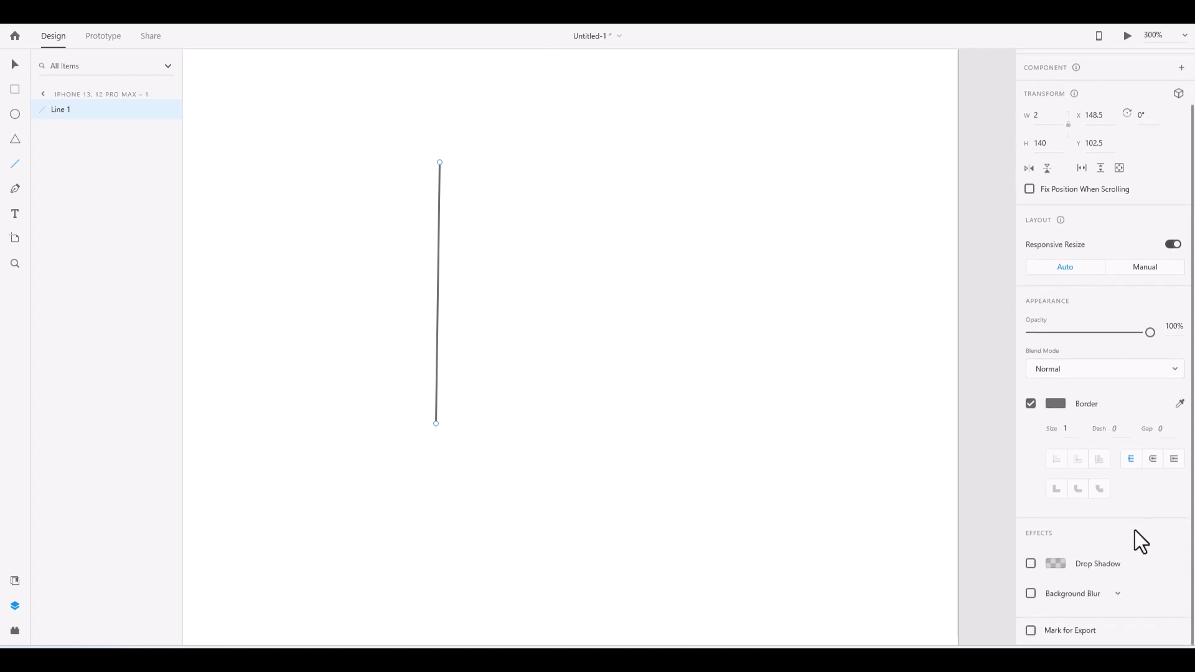
scroll(1139, 541, "up", 2)
key("Delete")
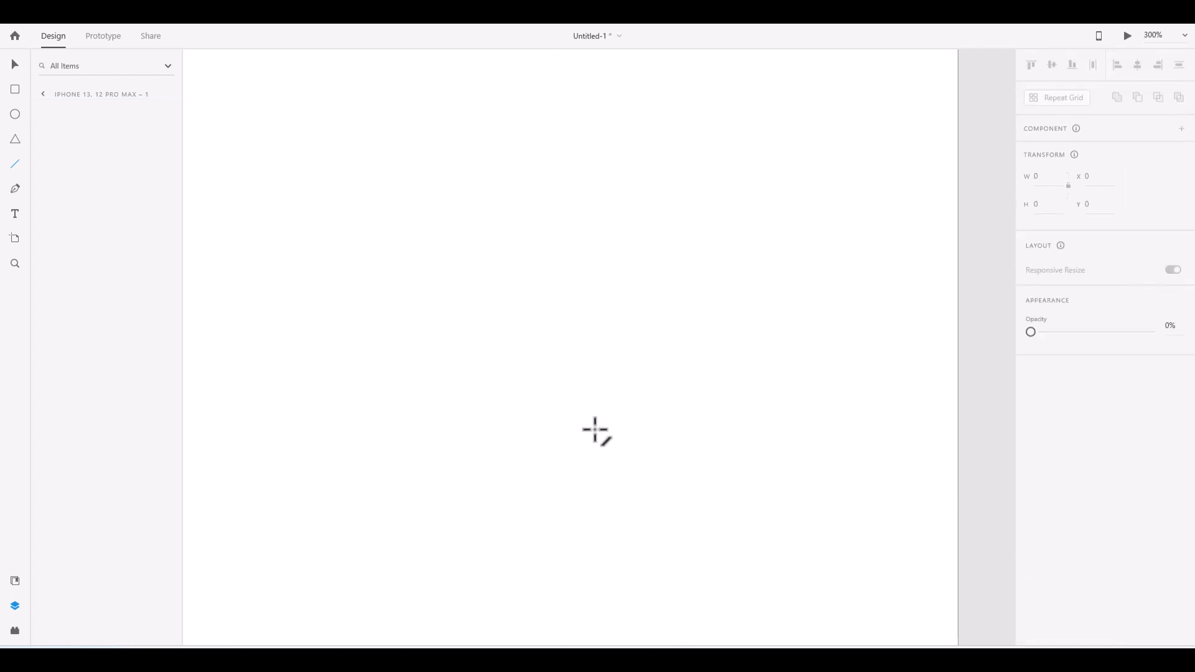
Draw a closed four-point Pen path with a straight left side about 131 tall and a curved upper-right point, and fill it with #CE4A4A
left_click(17, 191)
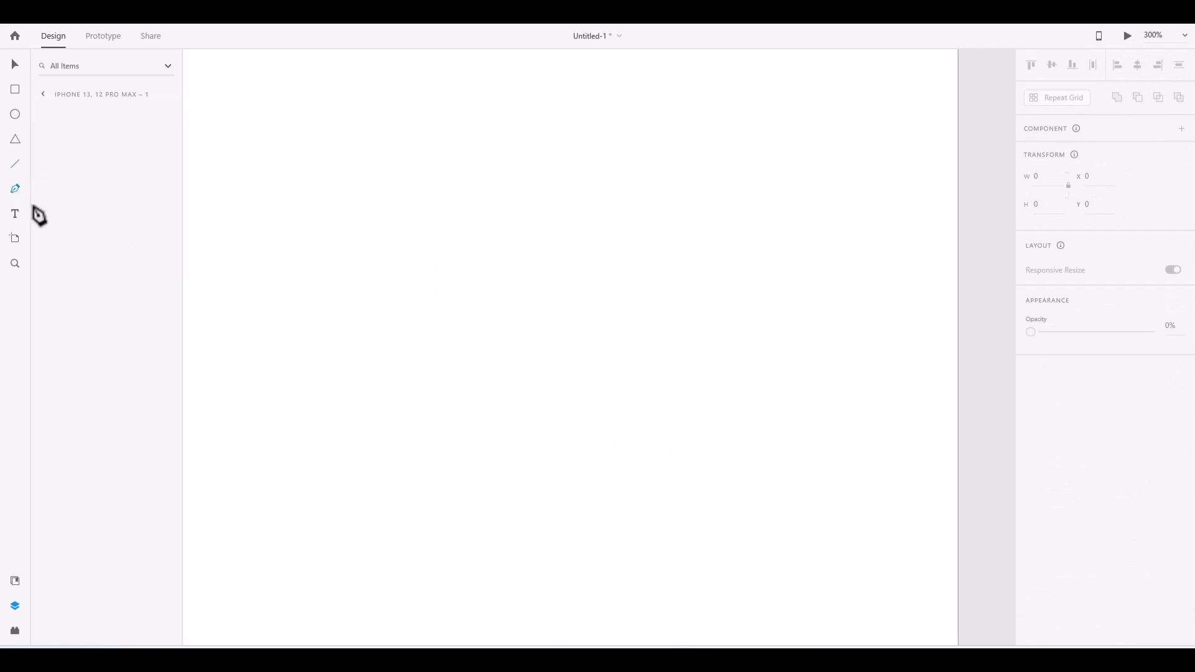
left_click(324, 488)
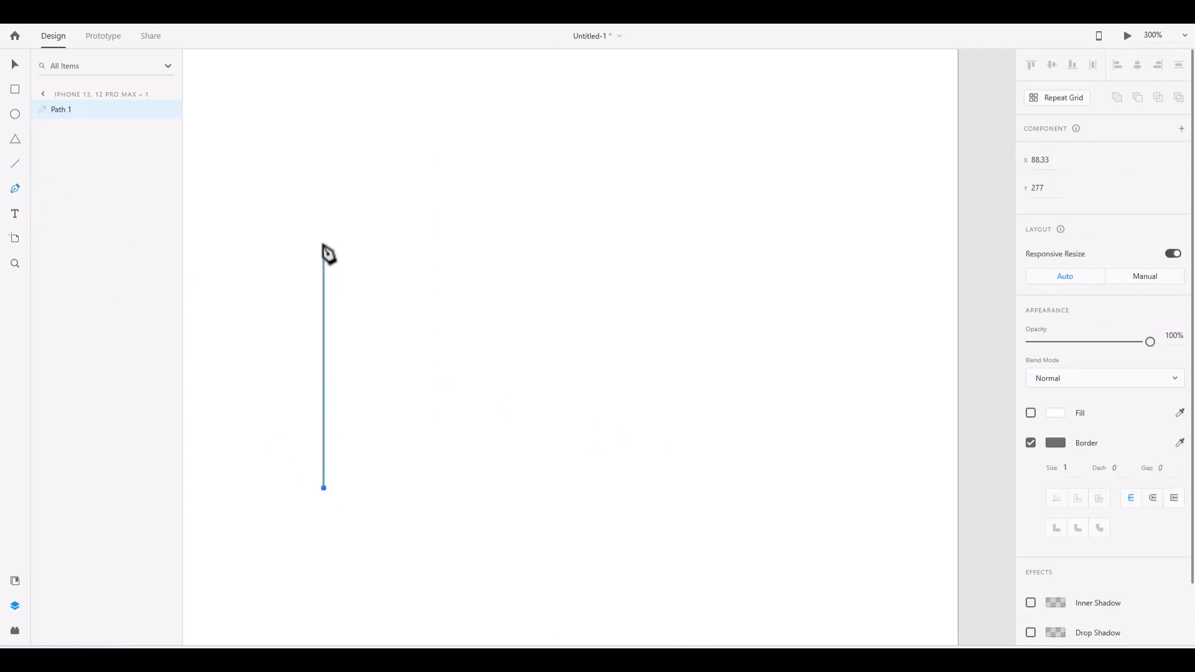
left_click(324, 244)
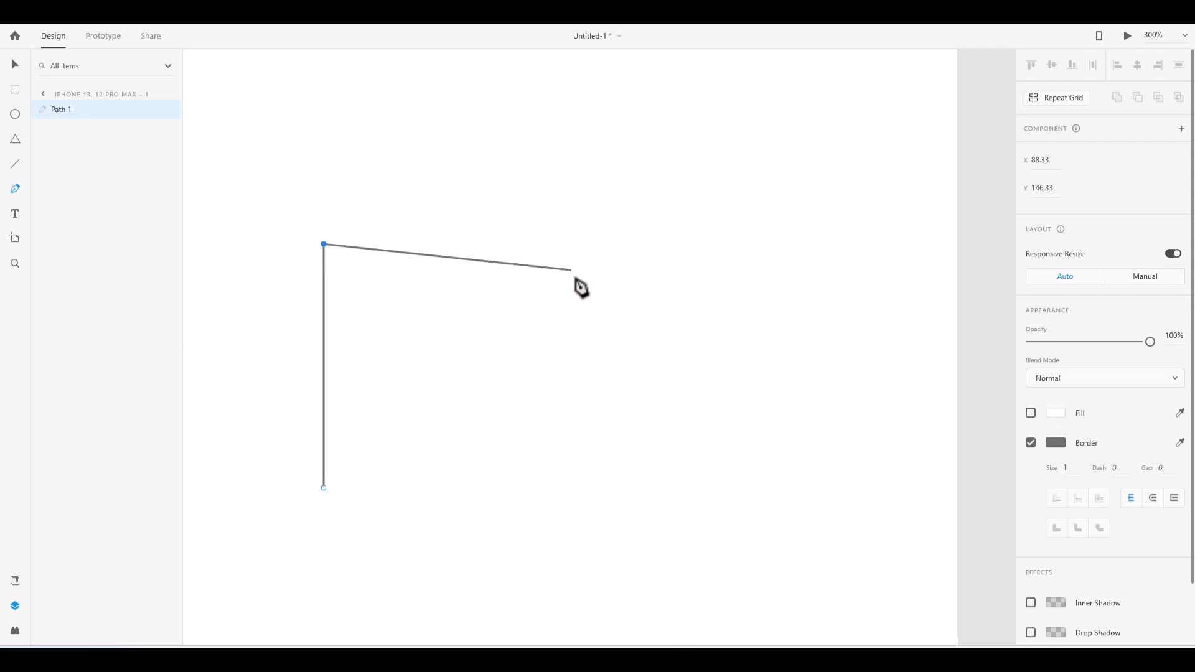
left_click_drag(574, 278, 625, 369)
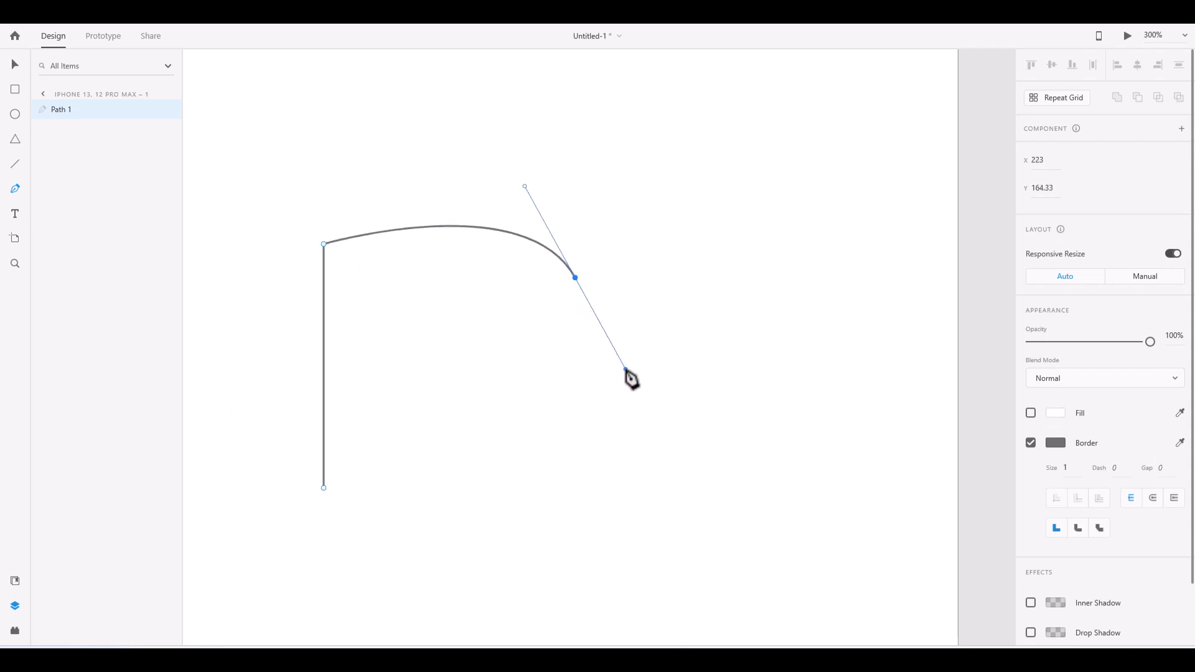
left_click(532, 484)
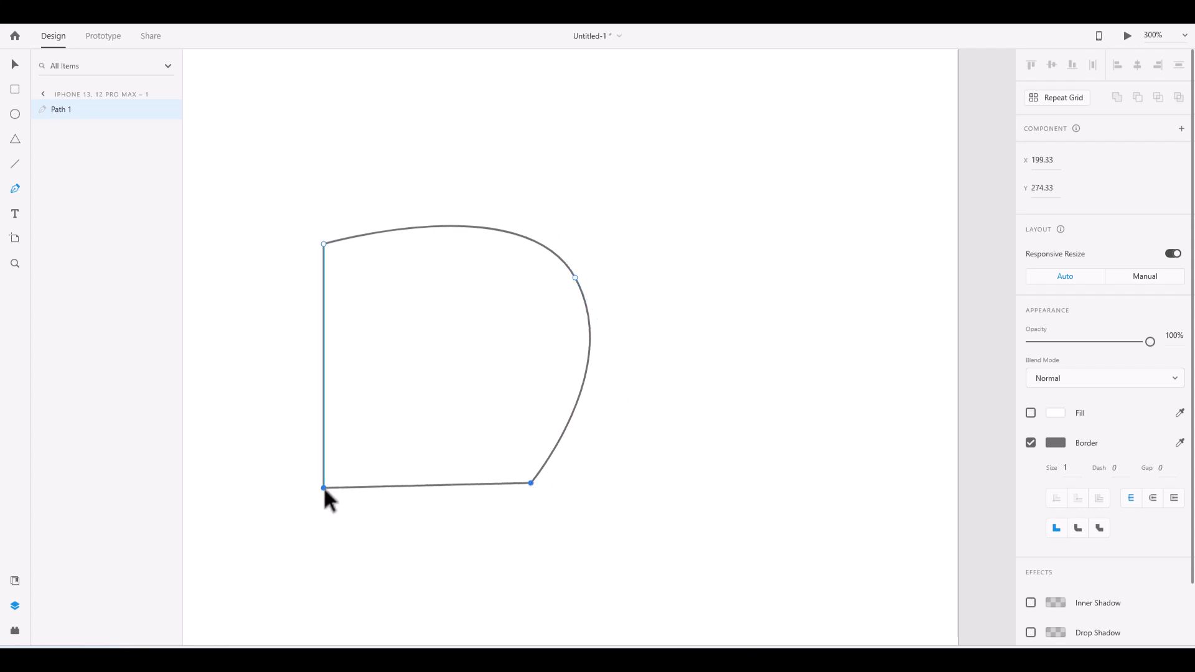
left_click(323, 487)
left_click(1055, 414)
left_click_drag(929, 396, 936, 357)
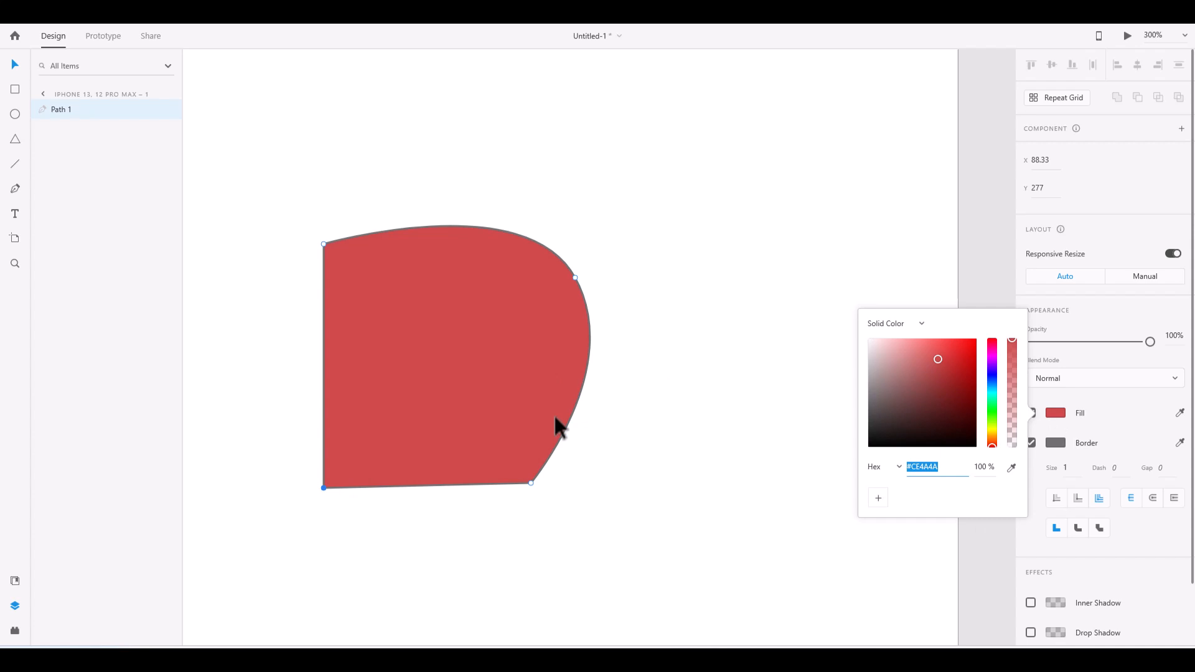
Move the curved anchor inward to about X 185, Y 182, pull its lower handle inward for a concave edge and raise its upper handle
left_click_drag(575, 277, 519, 306)
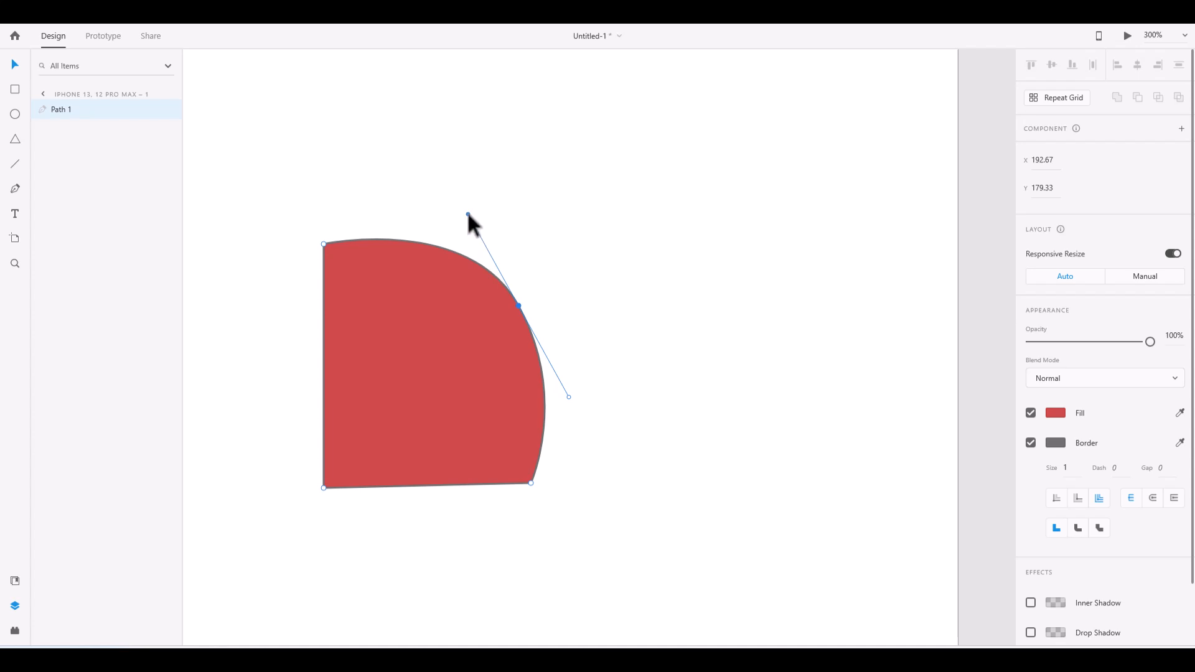
mouse_move(468, 215)
left_mouse_down()
mouse_move(432, 219)
mouse_move(476, 197)
mouse_move(453, 204)
left_mouse_up()
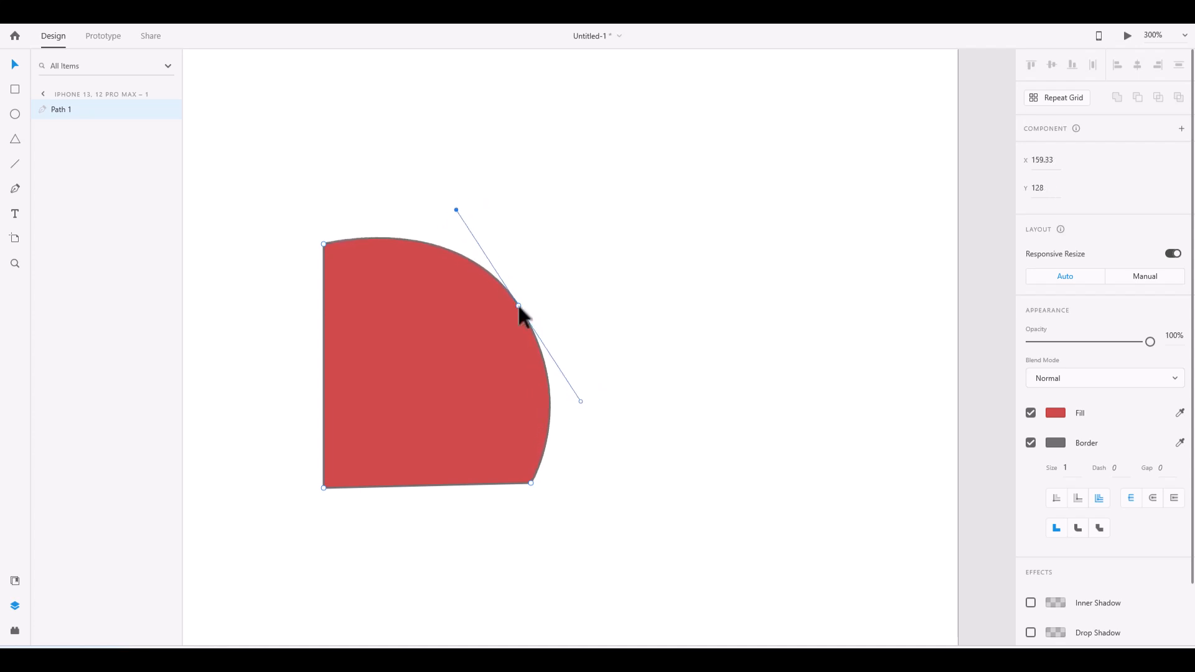
mouse_move(519, 306)
left_mouse_down()
mouse_move(494, 309)
mouse_move(505, 310)
left_mouse_up()
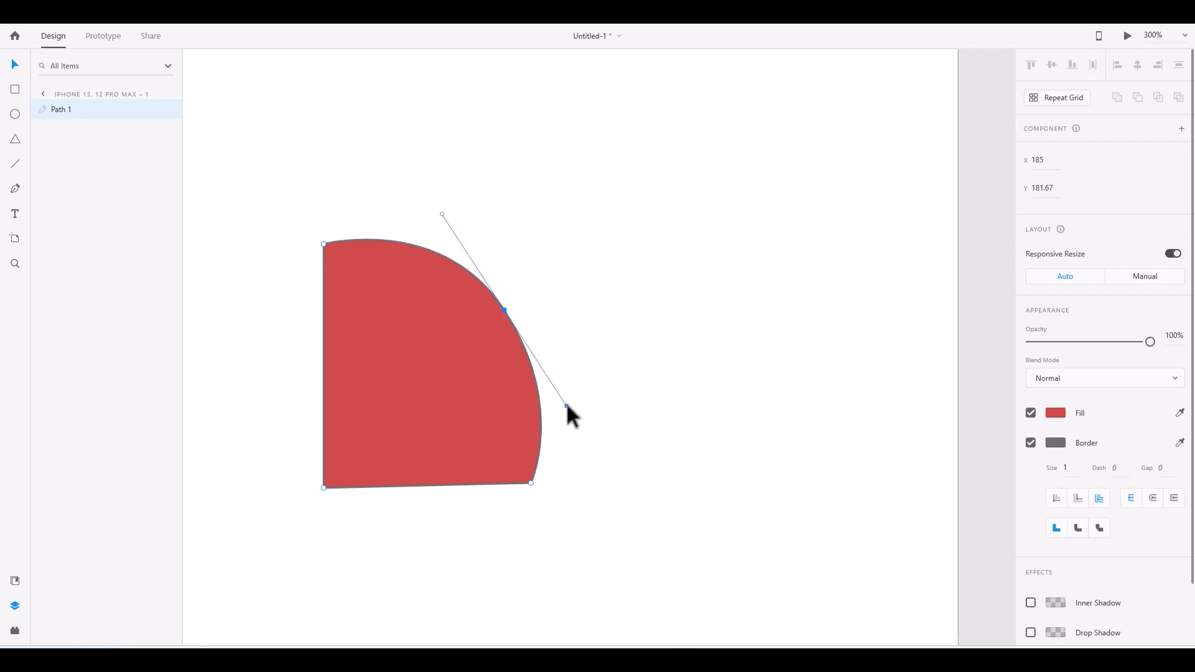
left_click_drag(566, 406, 416, 430)
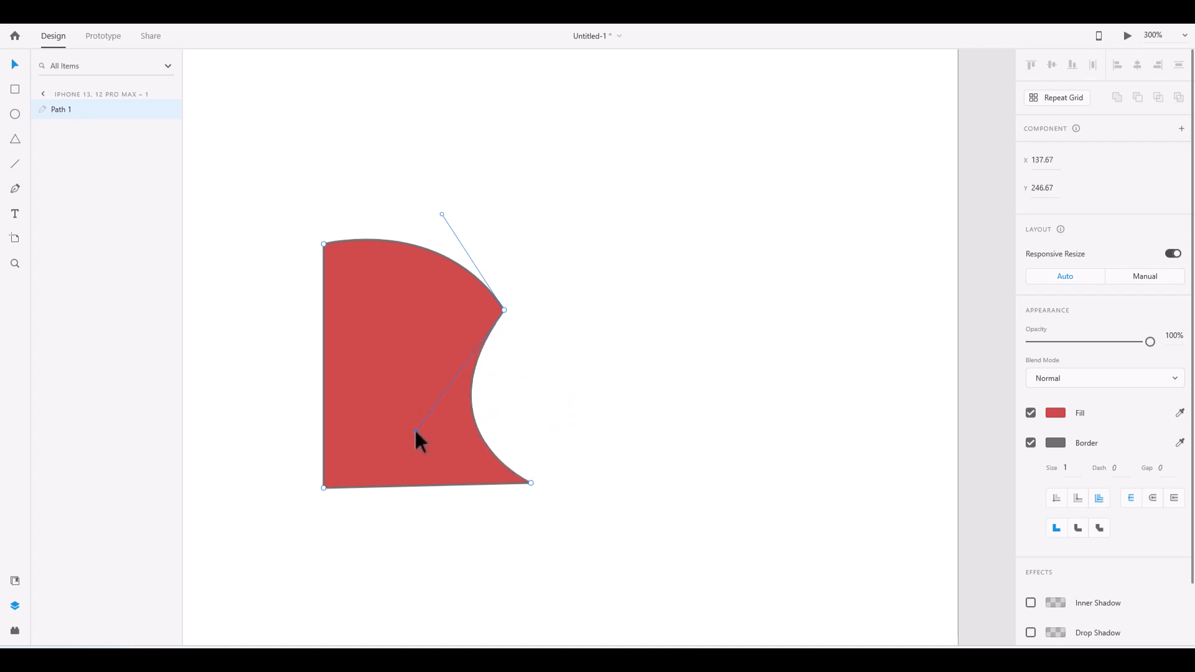
left_click_drag(442, 214, 442, 155)
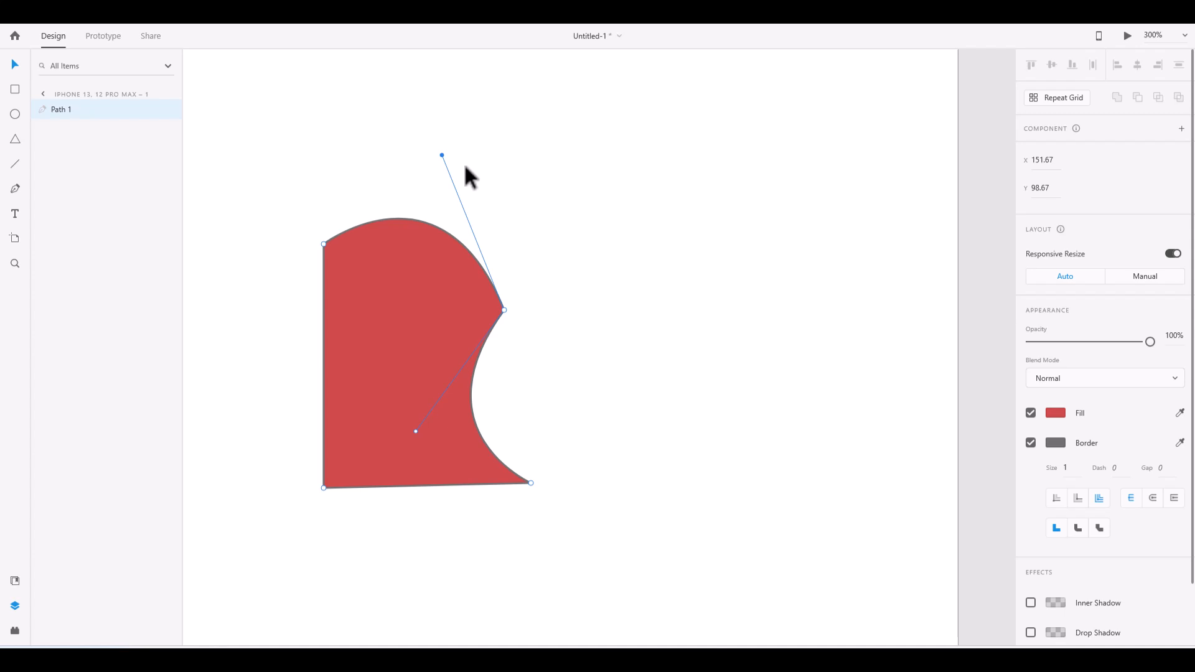
Delete the red path from the artboard
left_click(301, 187)
left_click(385, 330)
key("Delete")
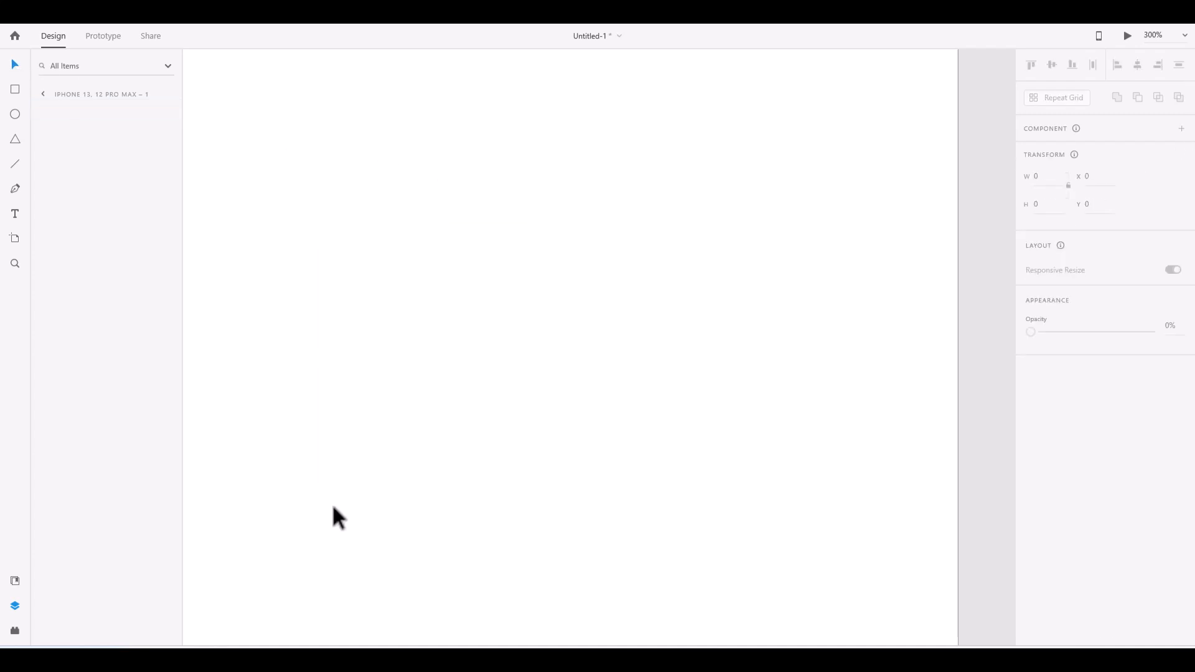
Examine the file formats available for import and close the import dialog without importing
left_click(45, 26)
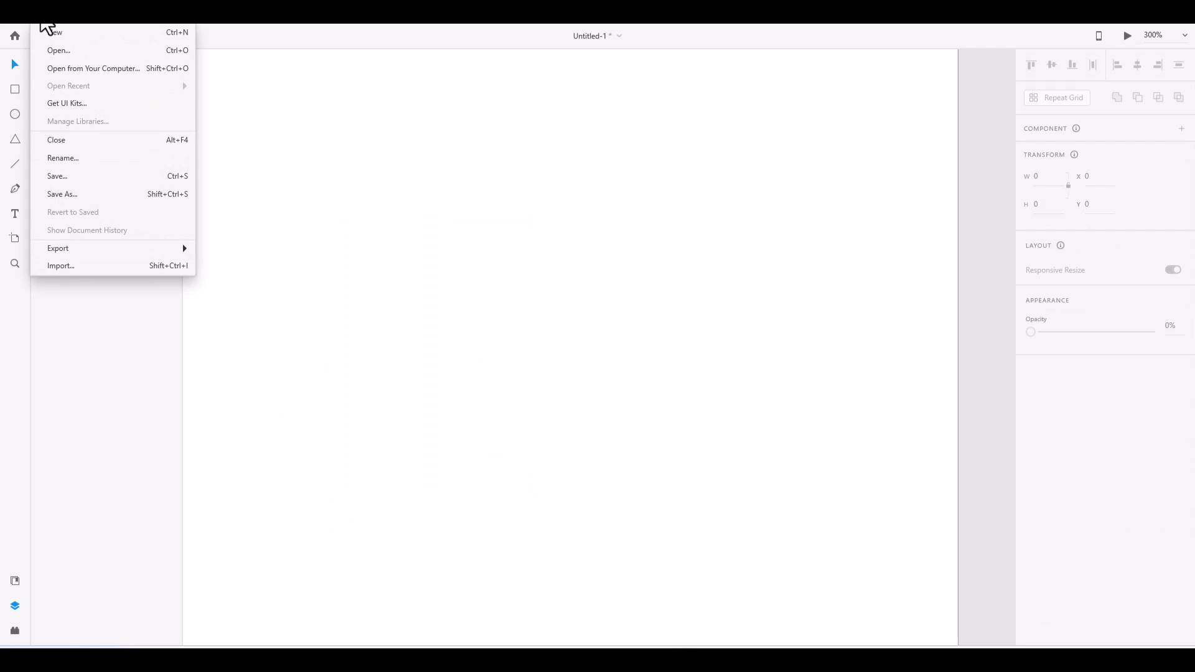
left_click(76, 267)
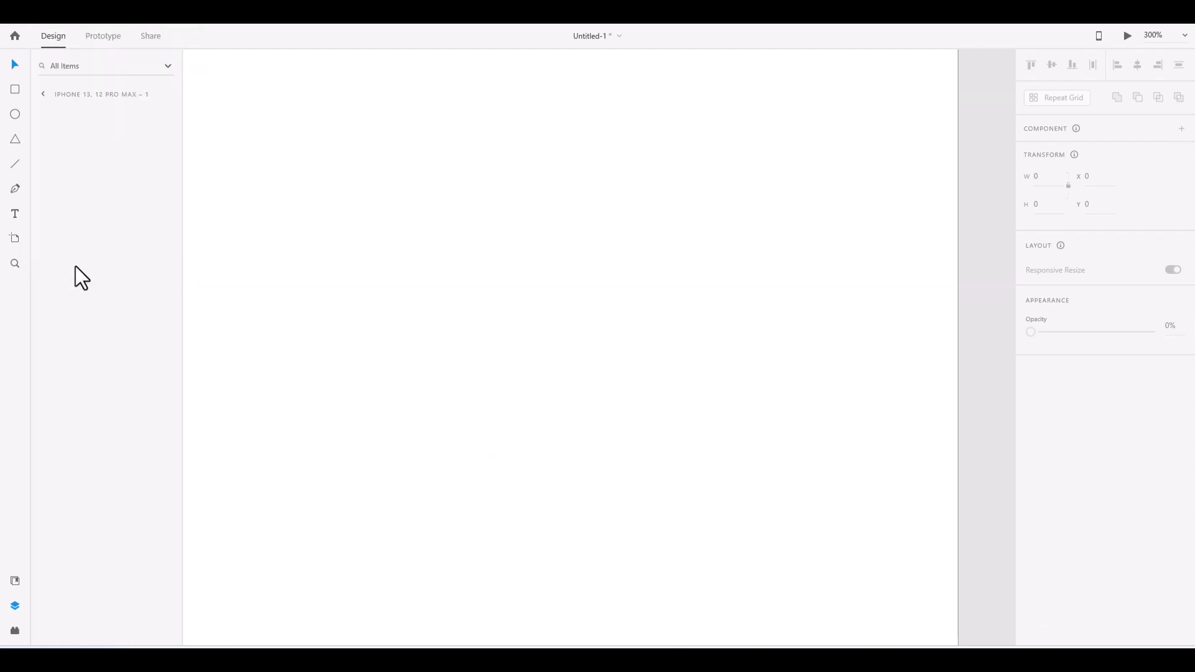
left_click(510, 300)
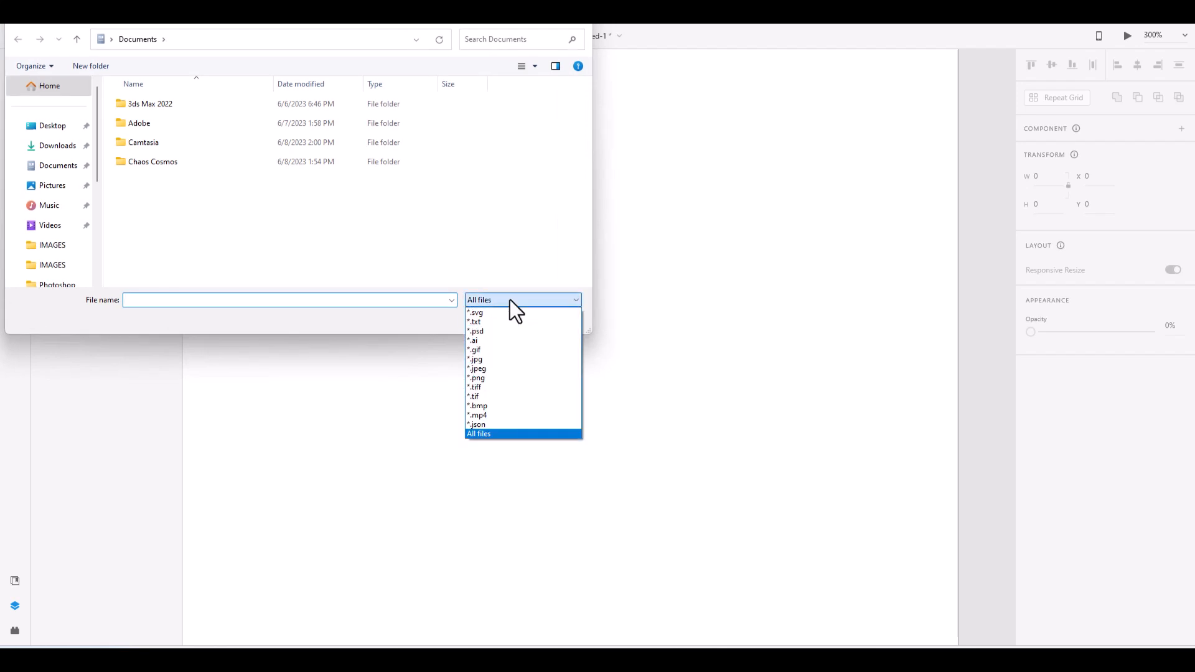
key("Down")
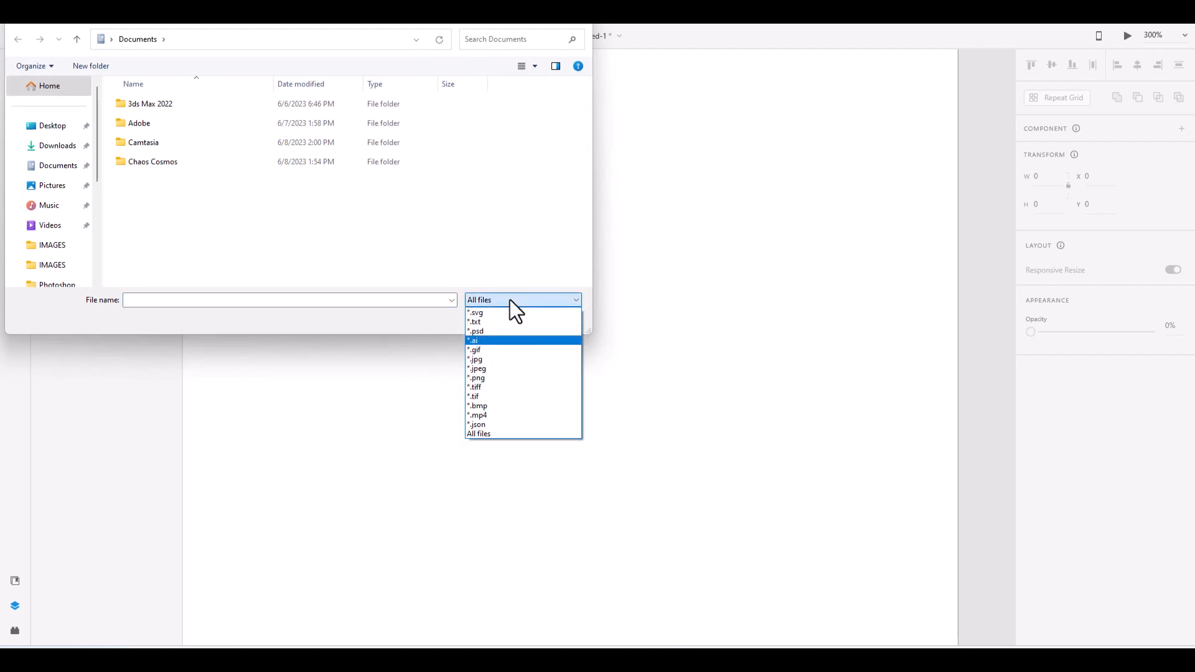
key("Up")
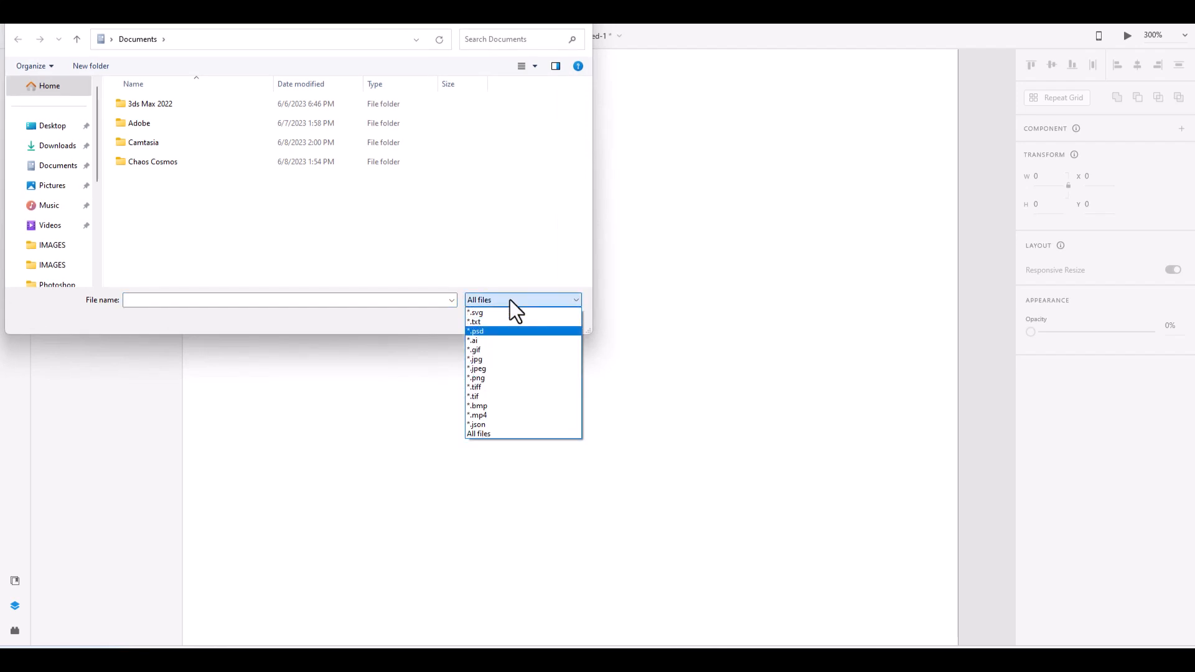
key("Down")
key("Down")
key("Down")
key("Down")
key("Down")
key("Down")
key("Down")
key("Down")
key("Down")
key("Down")
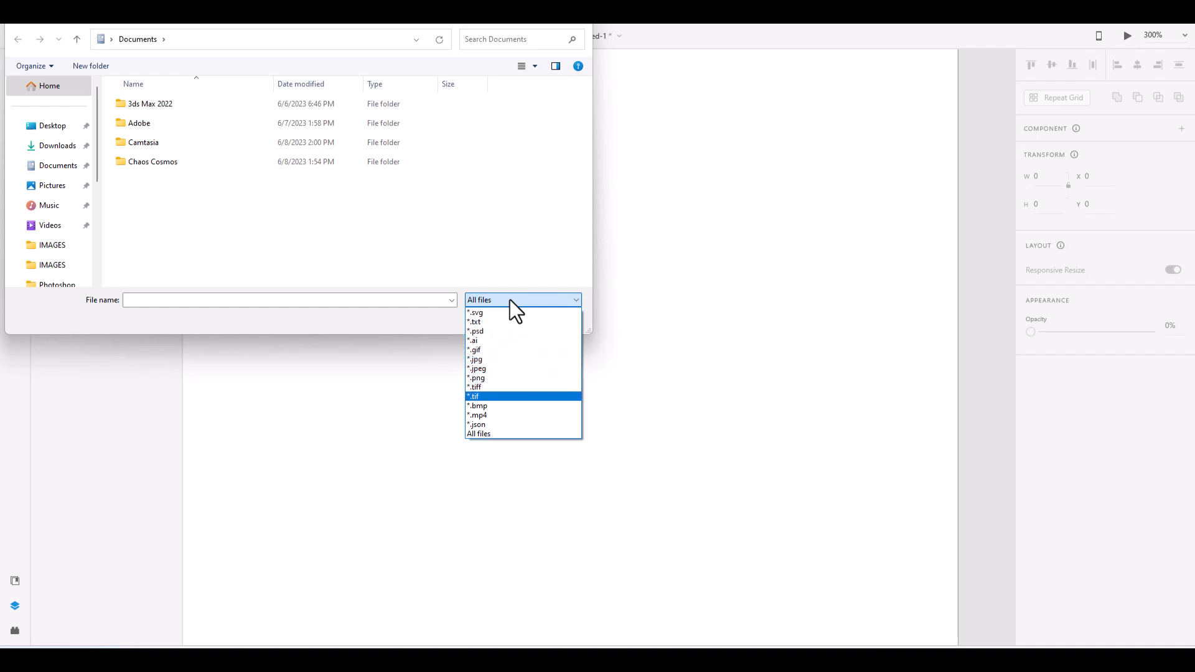
key("Up")
key("Up")
key("Up")
key("Up")
key("Up")
key("Up")
key("Up")
key("Up")
key("Up")
key("Up")
key("Up")
key("Up")
key("Up")
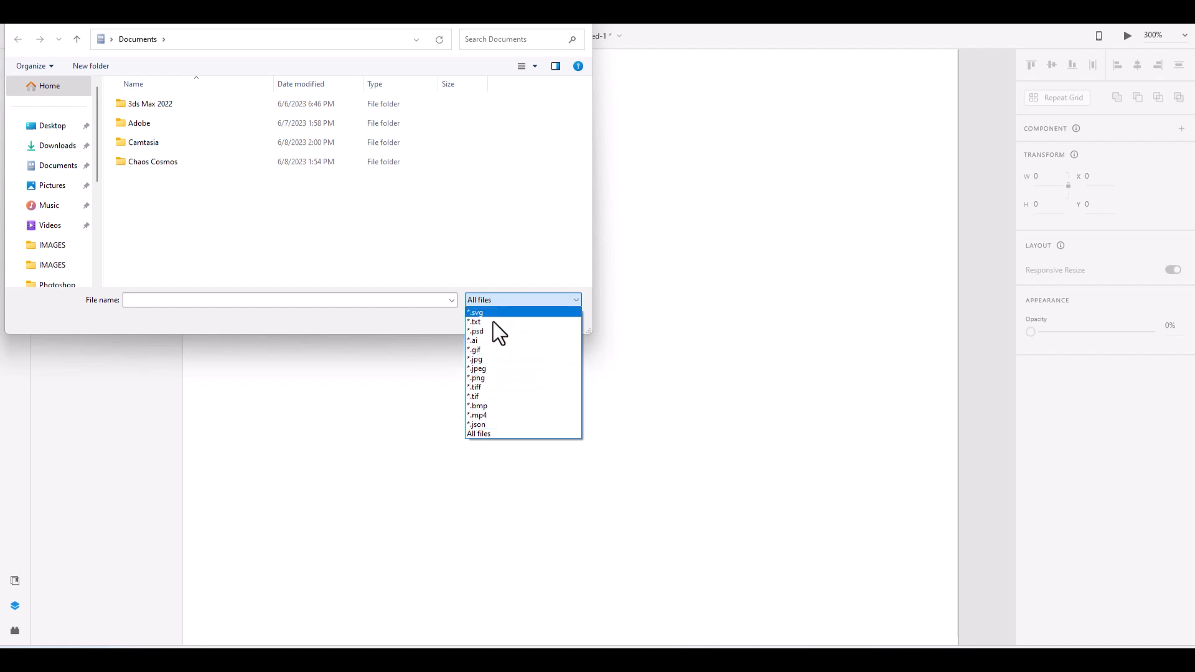
left_click(405, 328)
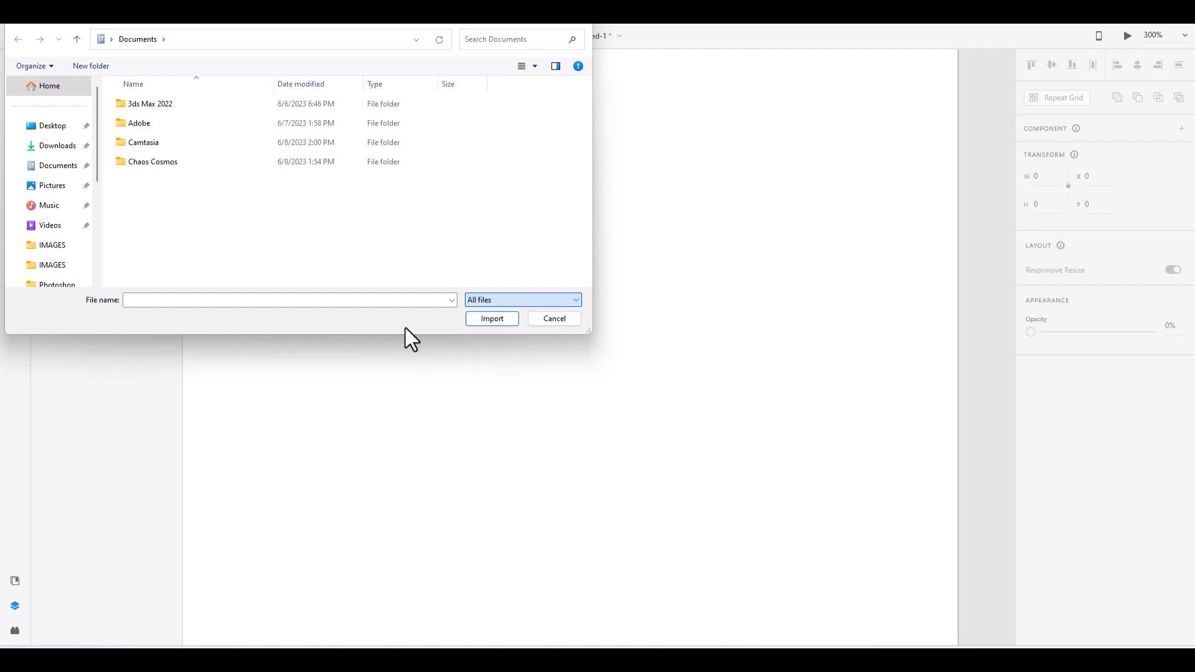
left_click(545, 322)
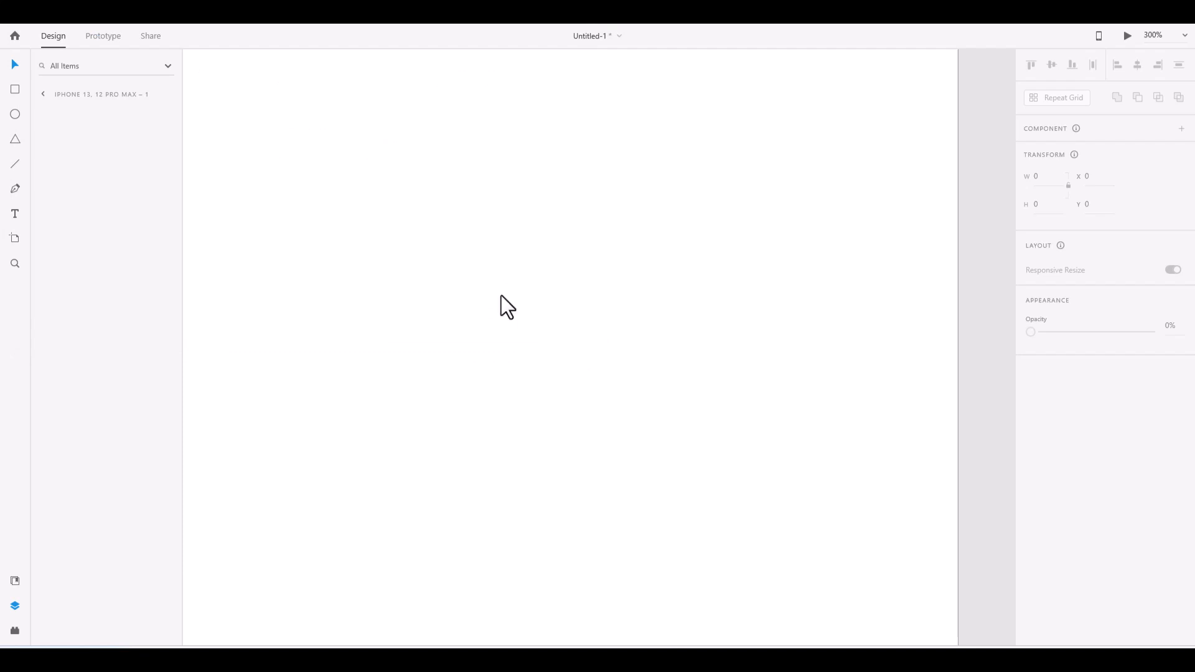
Add the point text "hsfghdfg" in the upper middle of the visible artboard
left_click(14, 215)
left_click(387, 264)
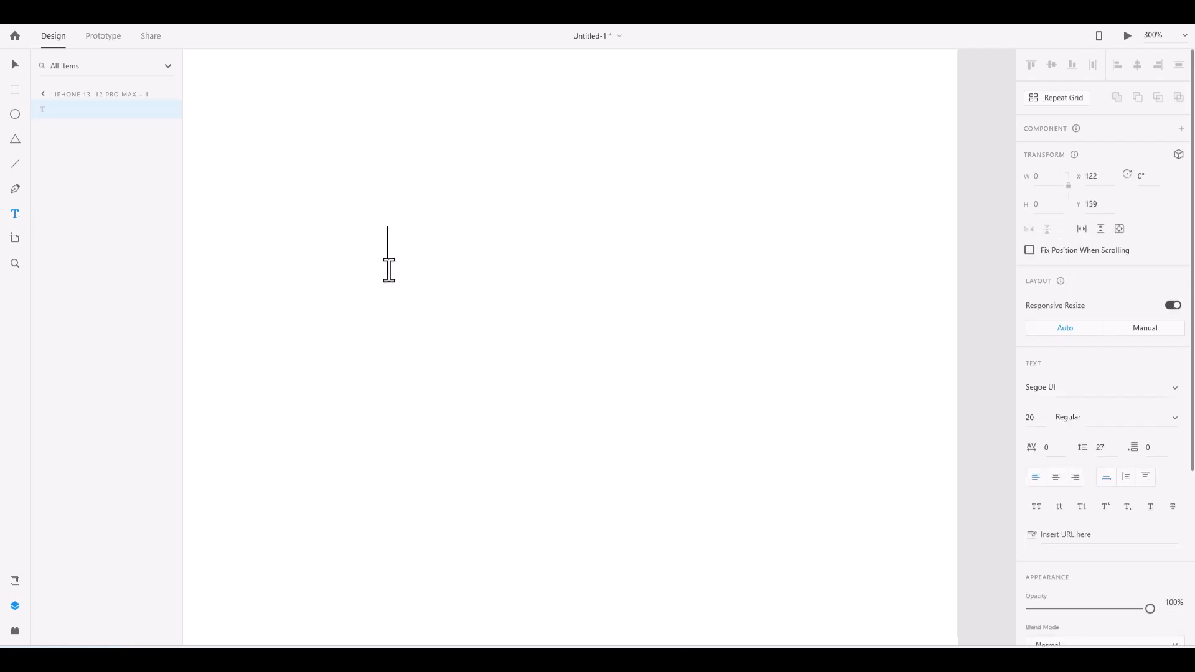
type("hsfghdfg")
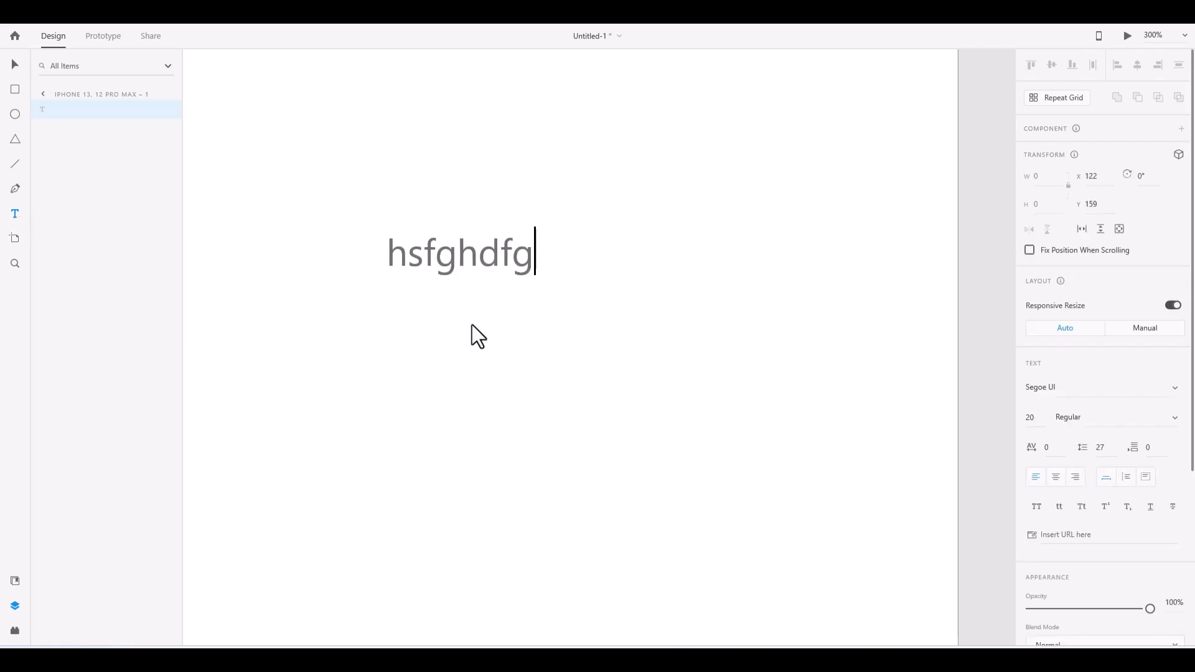
left_click(15, 65)
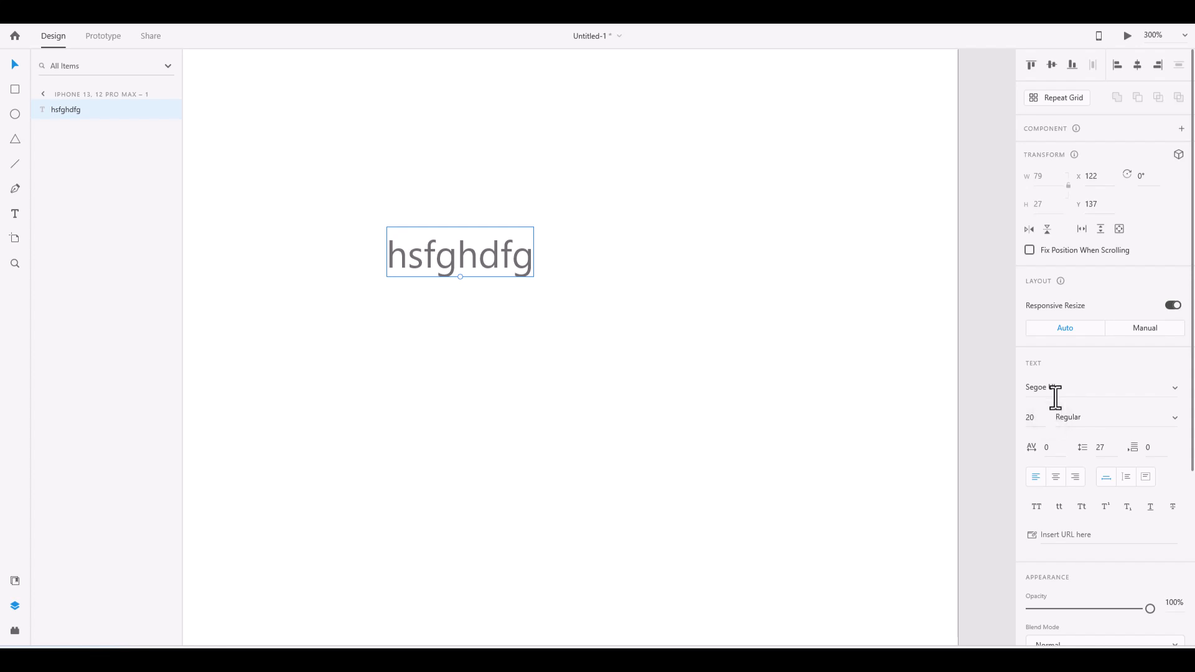
Look through the available fonts and set the text's font to Roboto Slab
left_click(1176, 397)
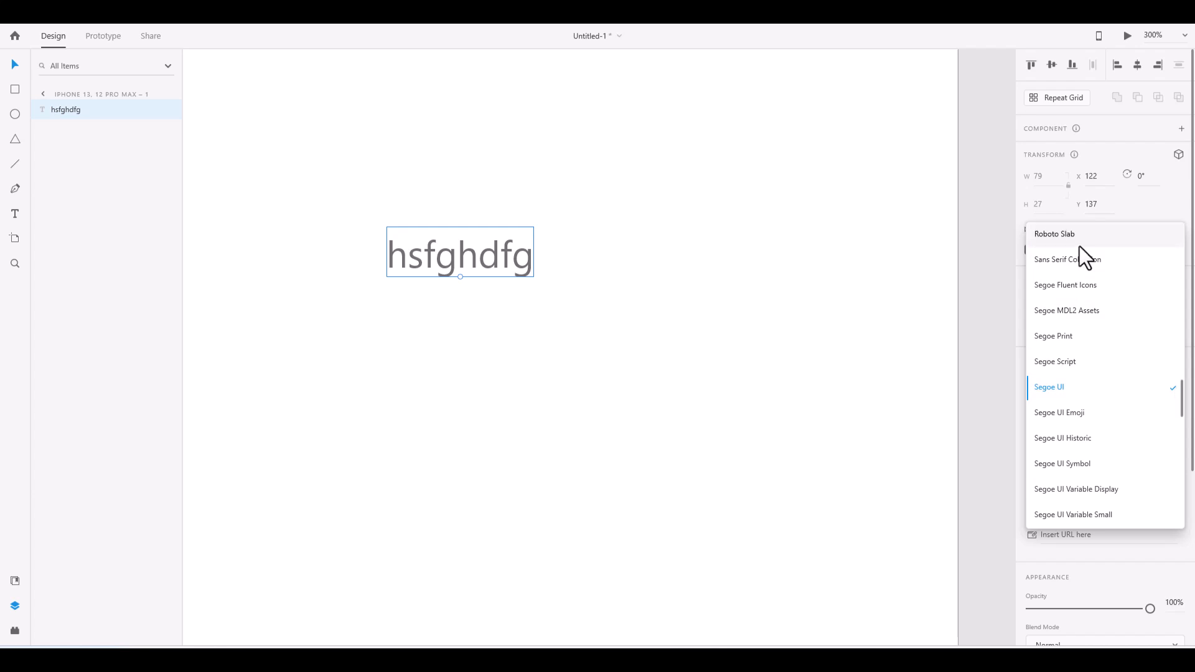
scroll(1098, 465, "down", 1)
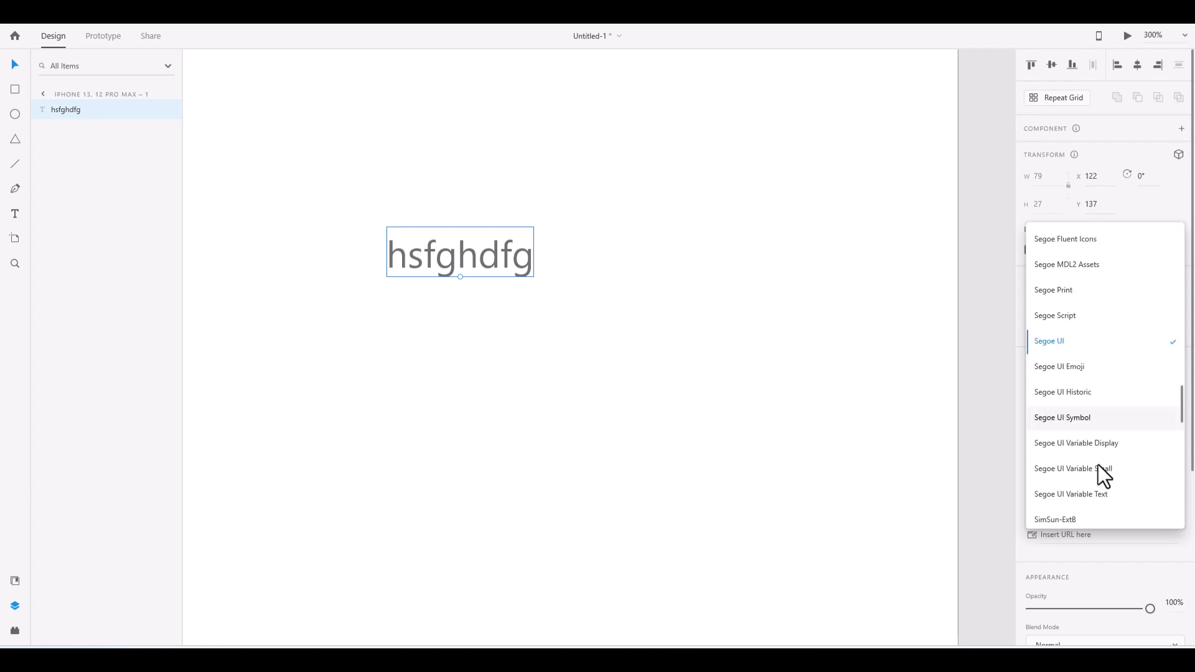
scroll(1098, 465, "up", 1)
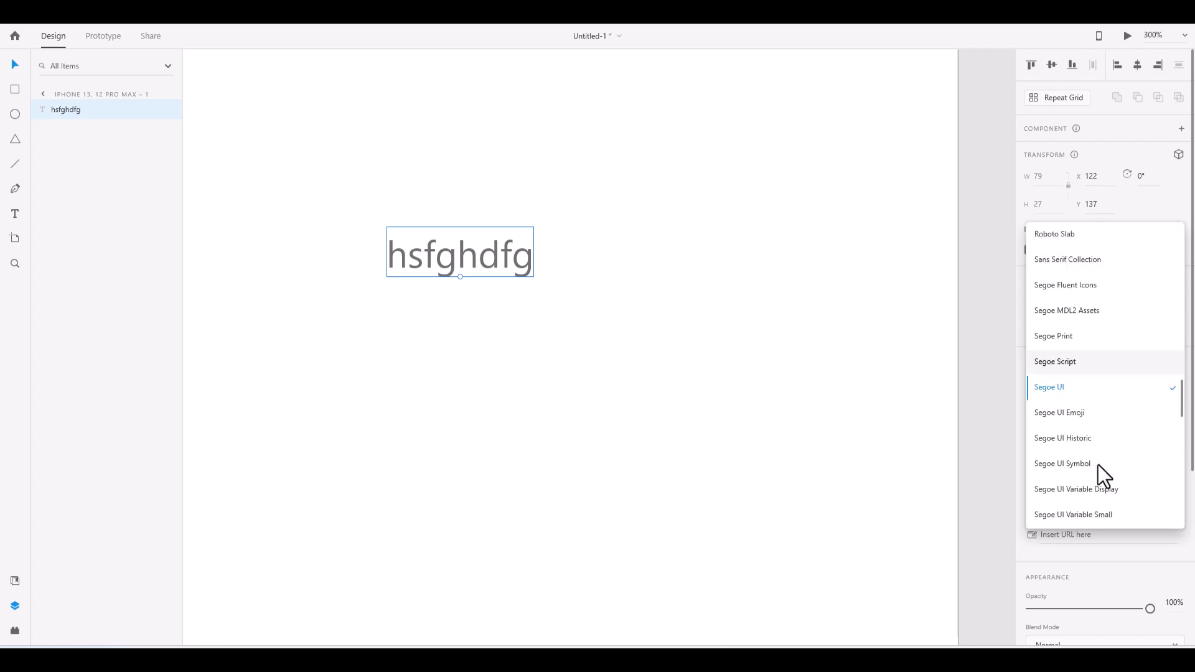
left_click(1081, 242)
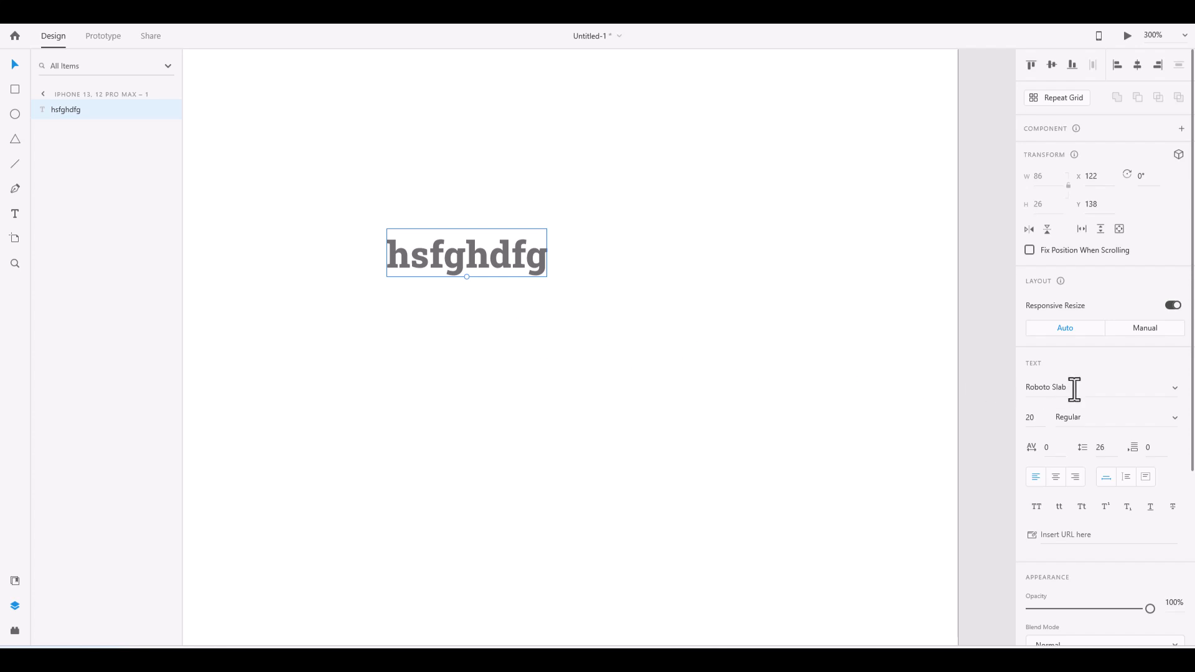
Change the text's font to Sans Serif Collection
left_click(1106, 393)
left_click(1174, 390)
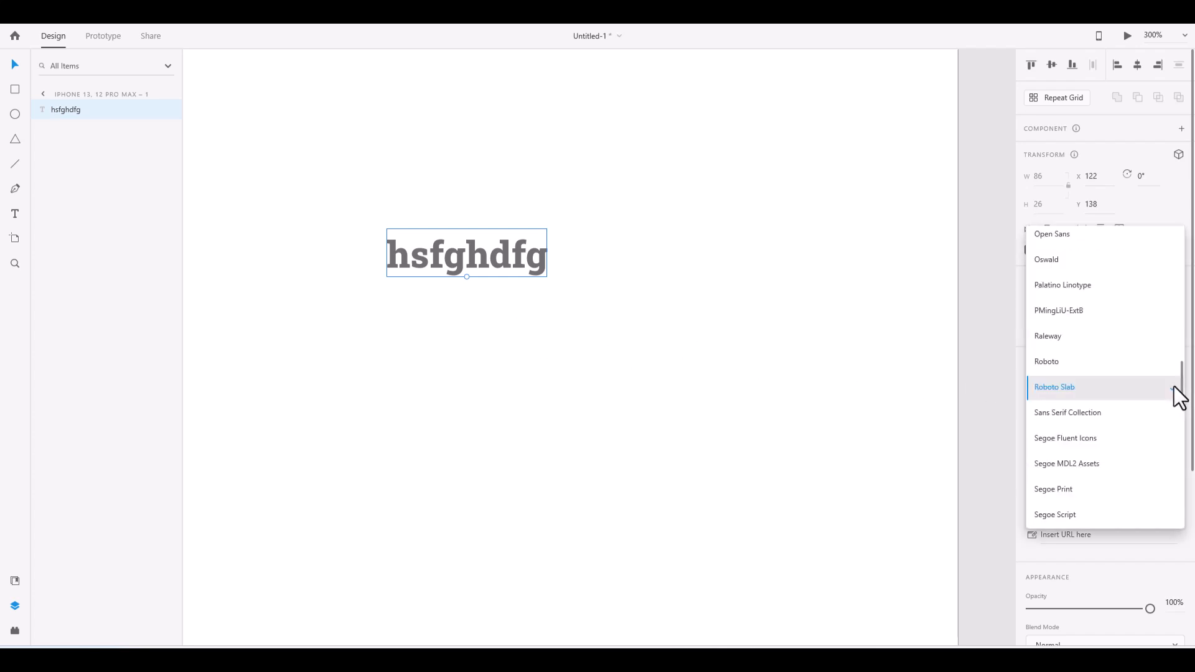
left_click(1123, 420)
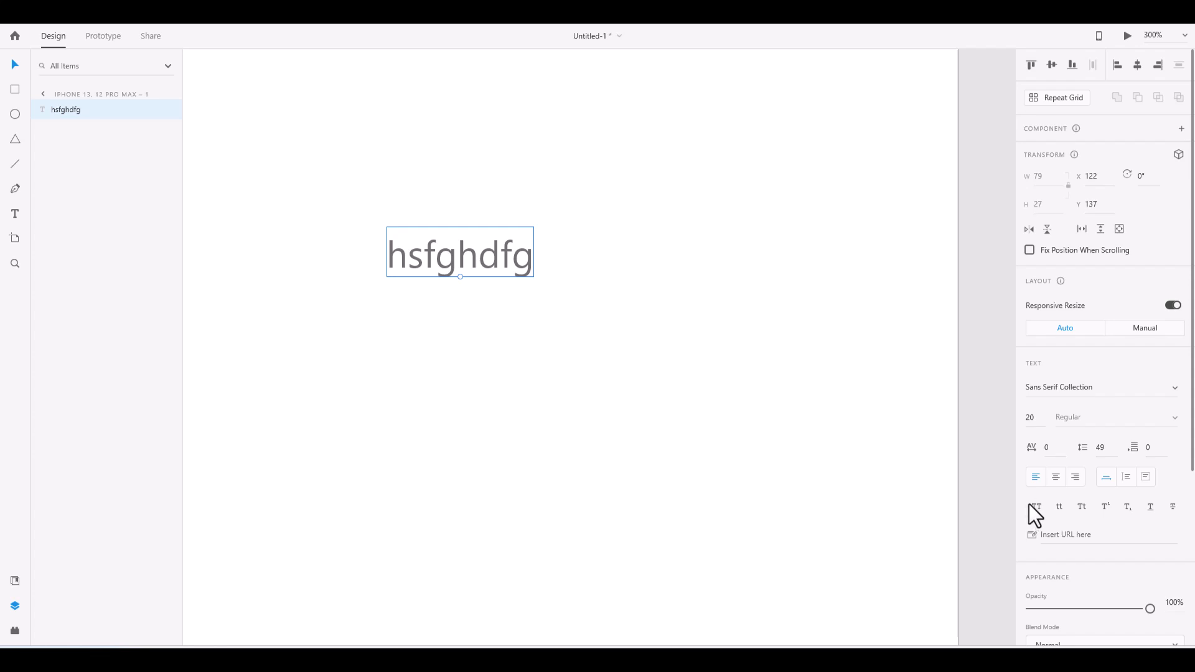
Split the text into two lines after "hsfg"
double_click(457, 257)
left_click(461, 241)
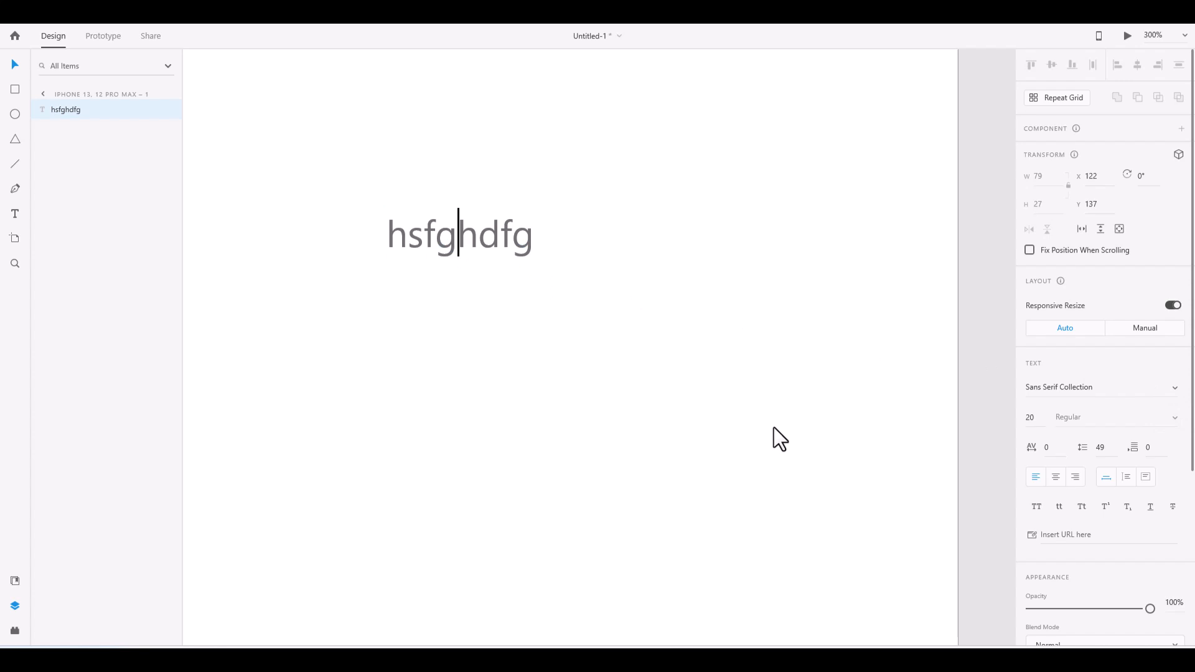
key("Return")
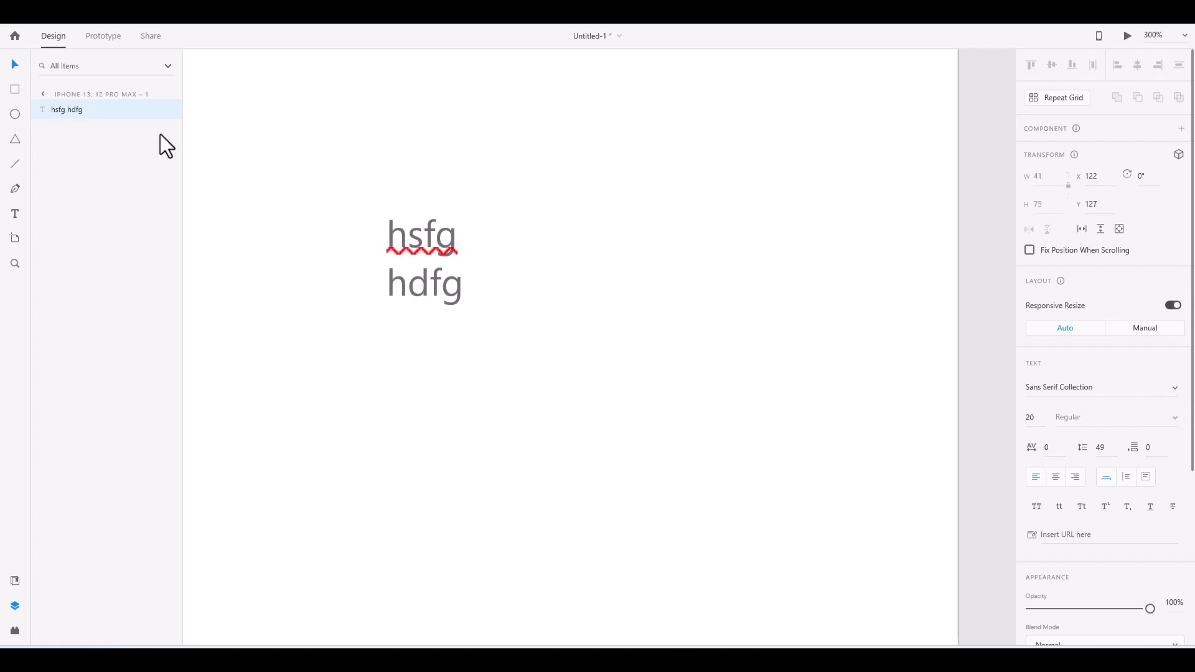
Append the word "gjg" to the second line of the text, after "hdfg"
left_click(15, 66)
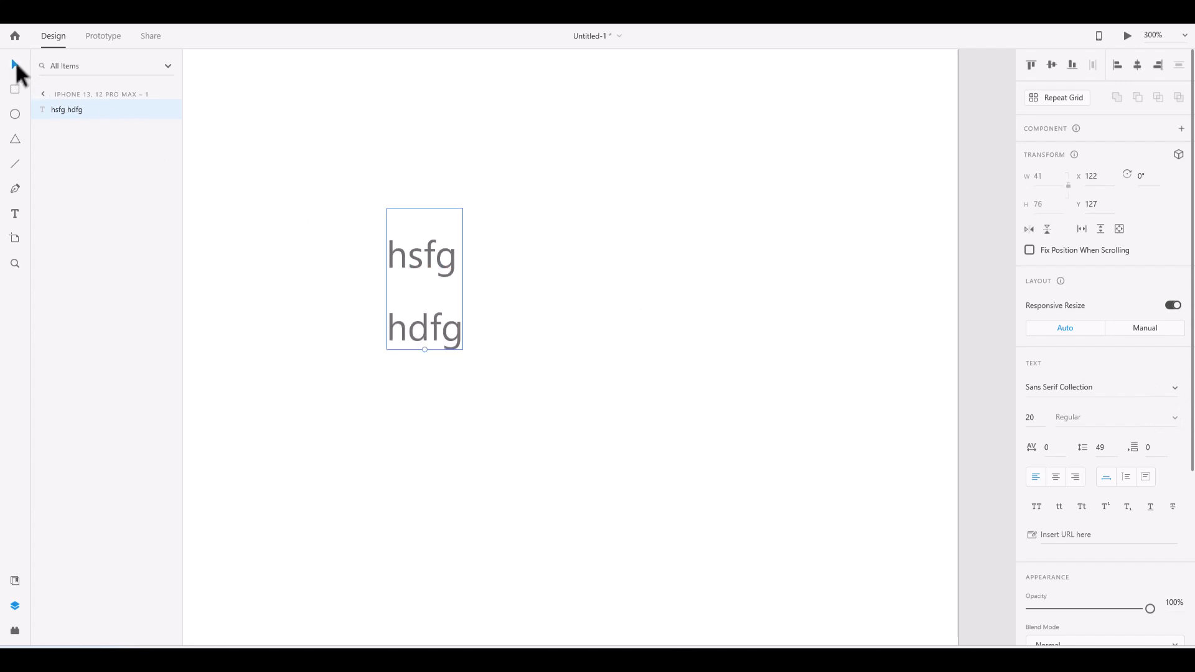
double_click(423, 262)
left_click(459, 298)
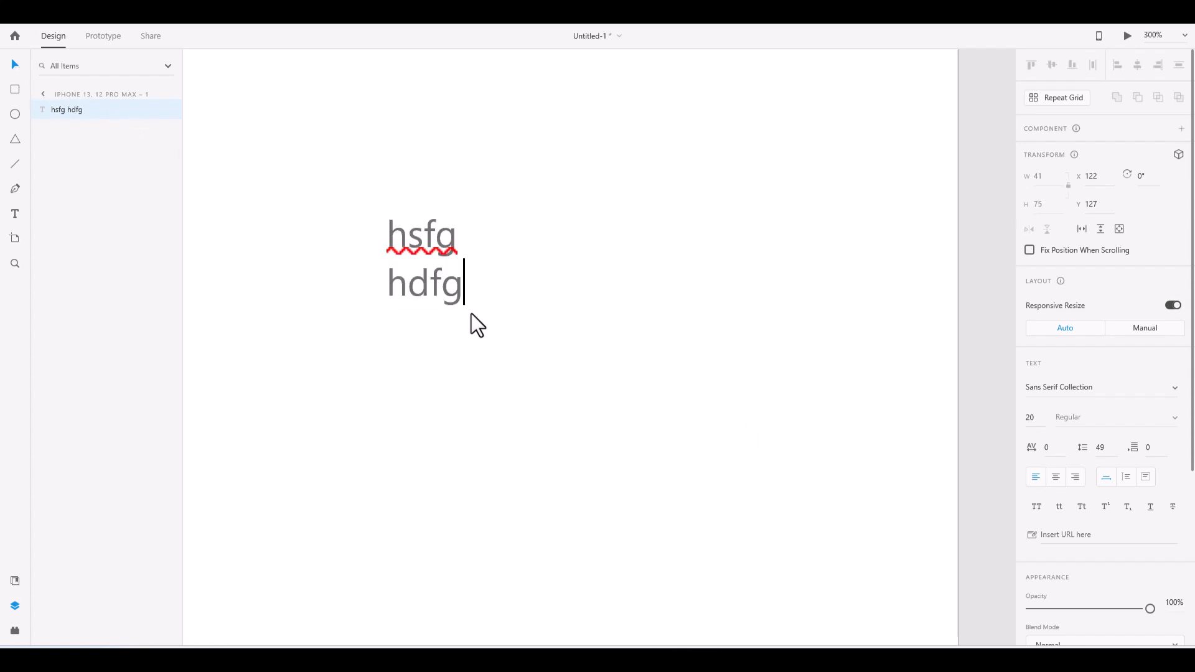
type("gjg")
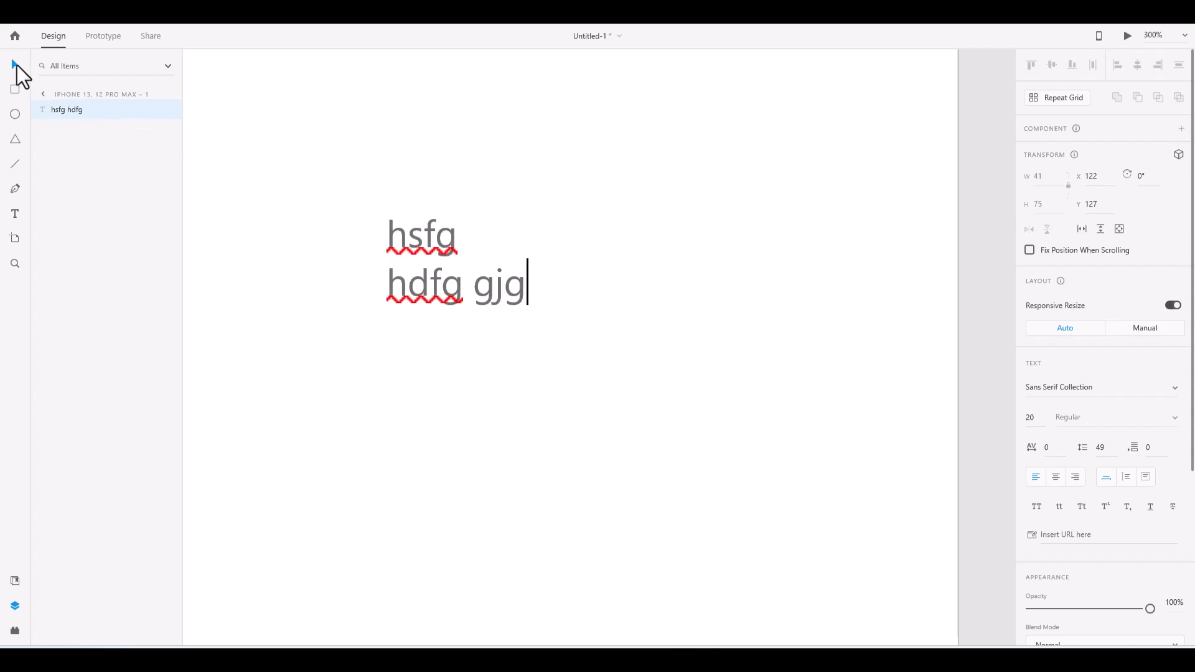
left_click(17, 67)
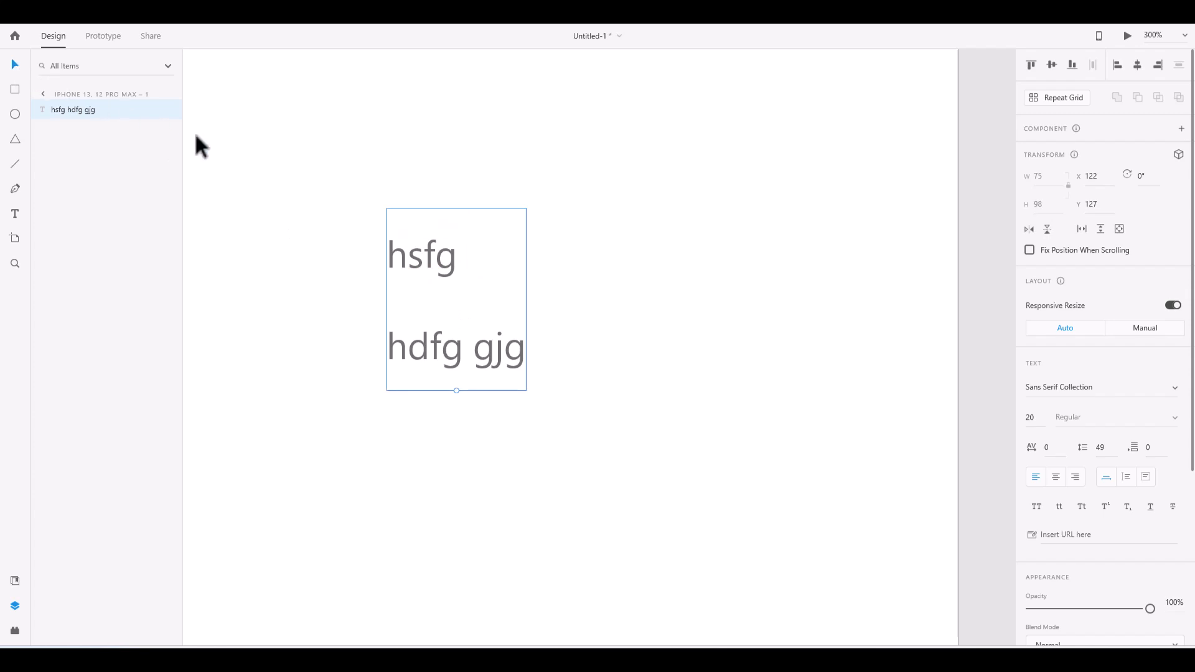
Try centre and right alignment on the two-line text, then restore left alignment
left_click(1056, 478)
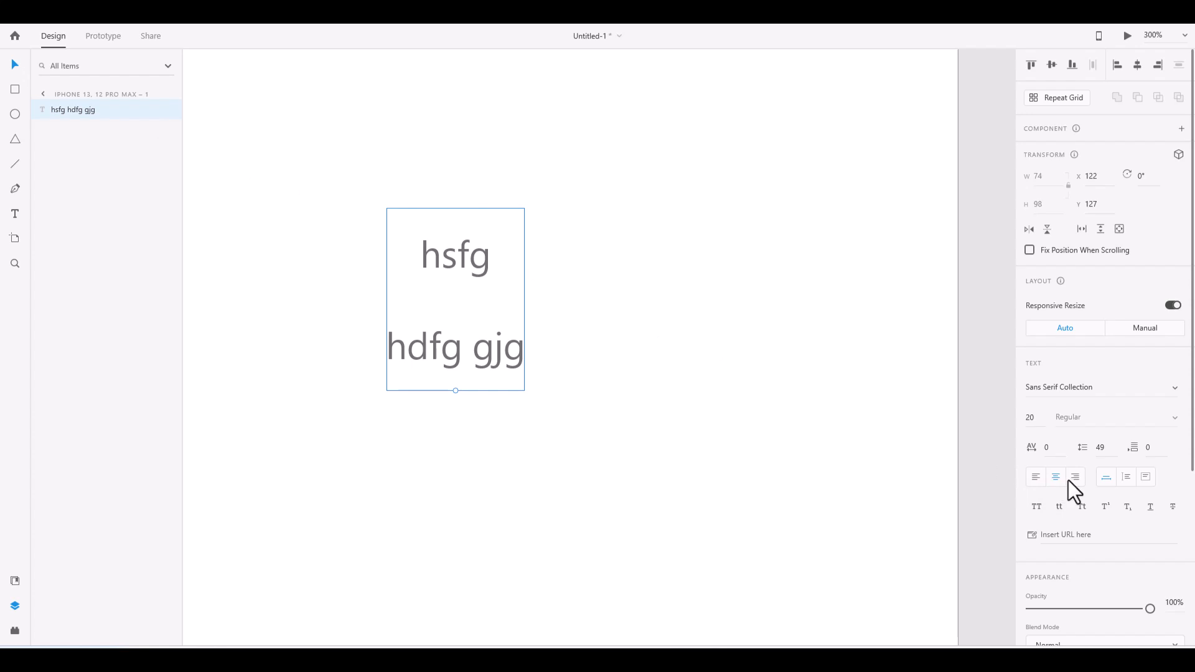
left_click(1076, 478)
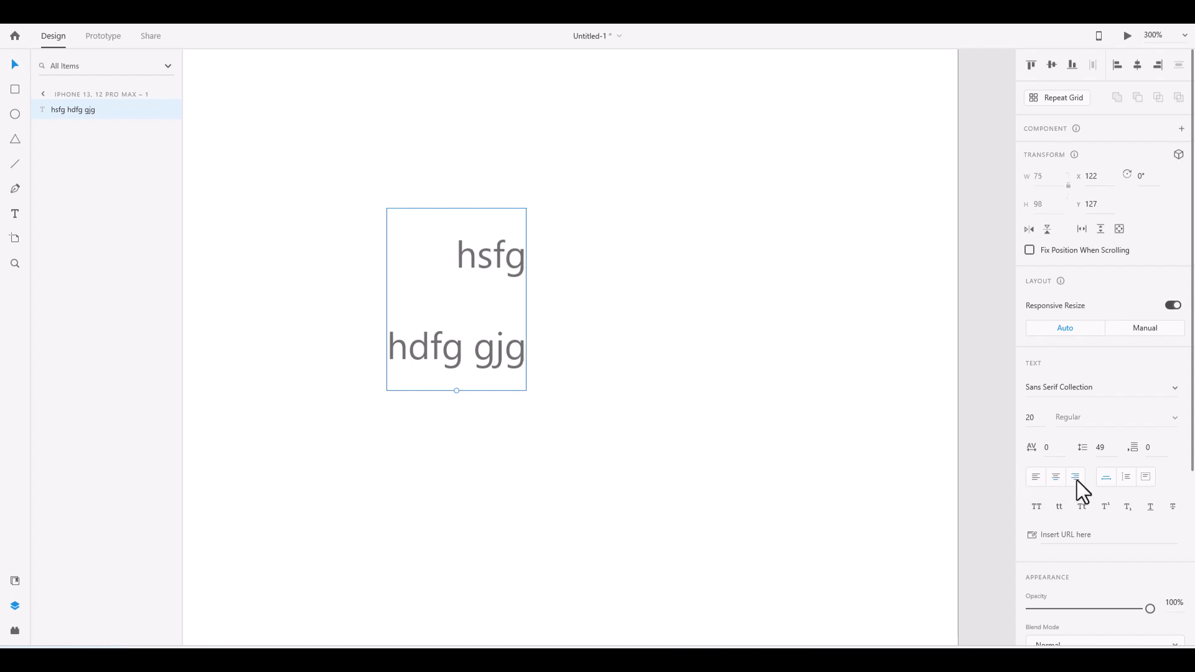
left_click(1032, 481)
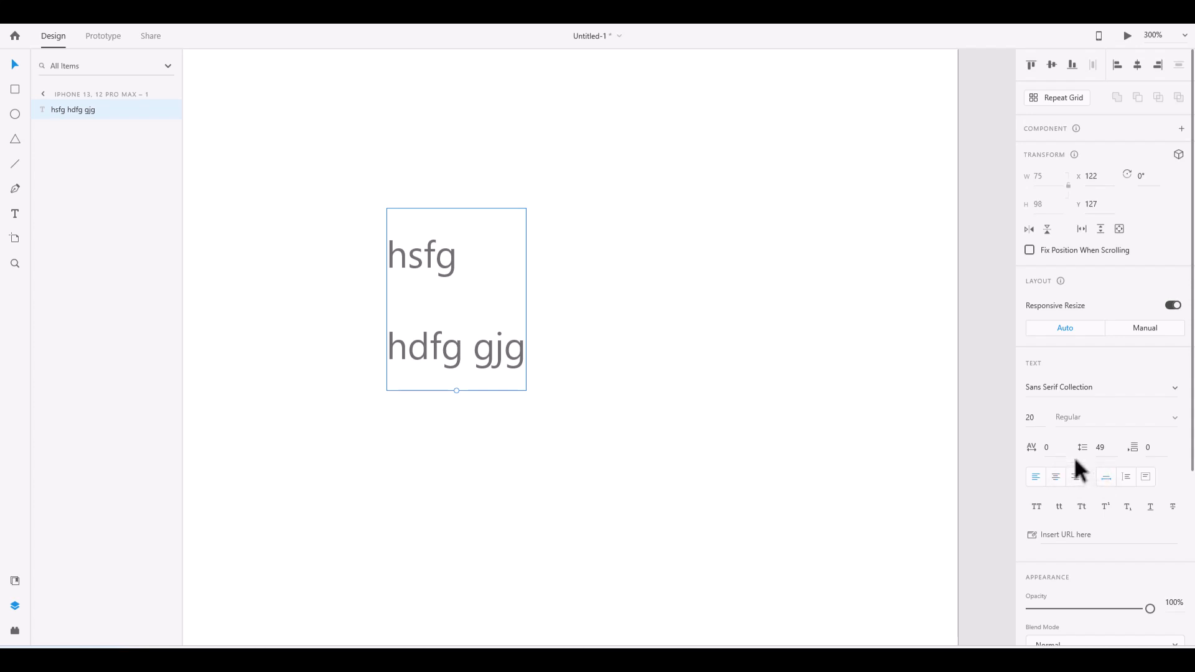
Set the two-line text's line spacing to 20
left_click(1106, 453)
left_click(1102, 447)
type("20")
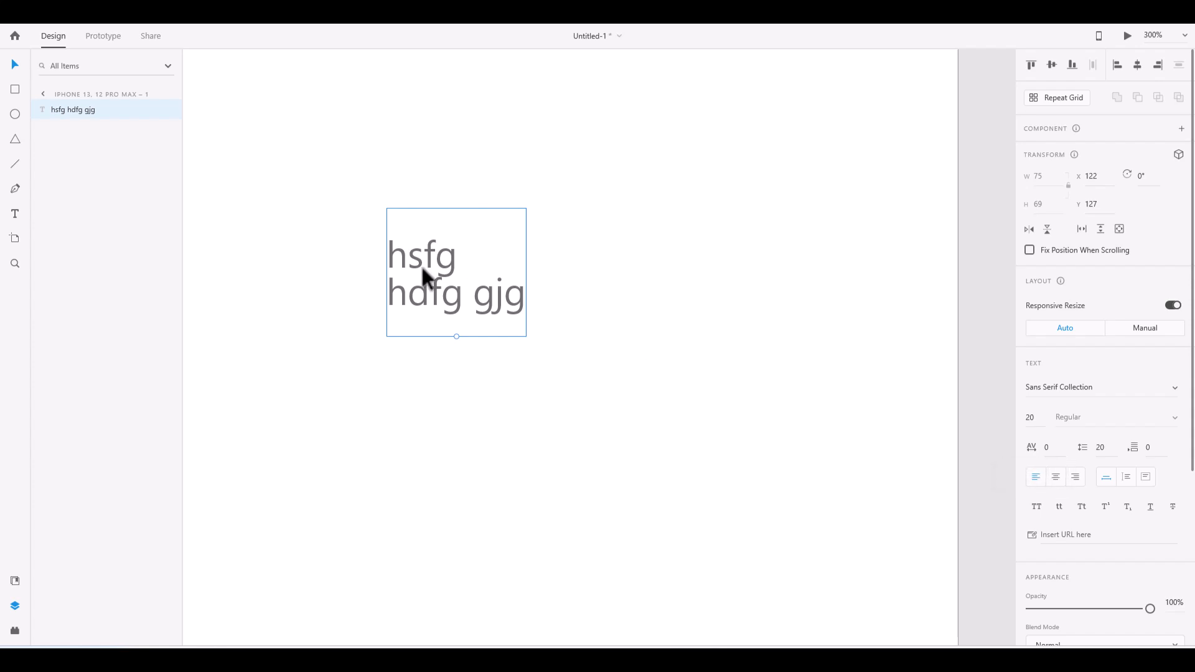
Try character spacings of 20 and 100 on the text, then set the spacing to 300
left_click(1048, 447)
type("20")
key("Return")
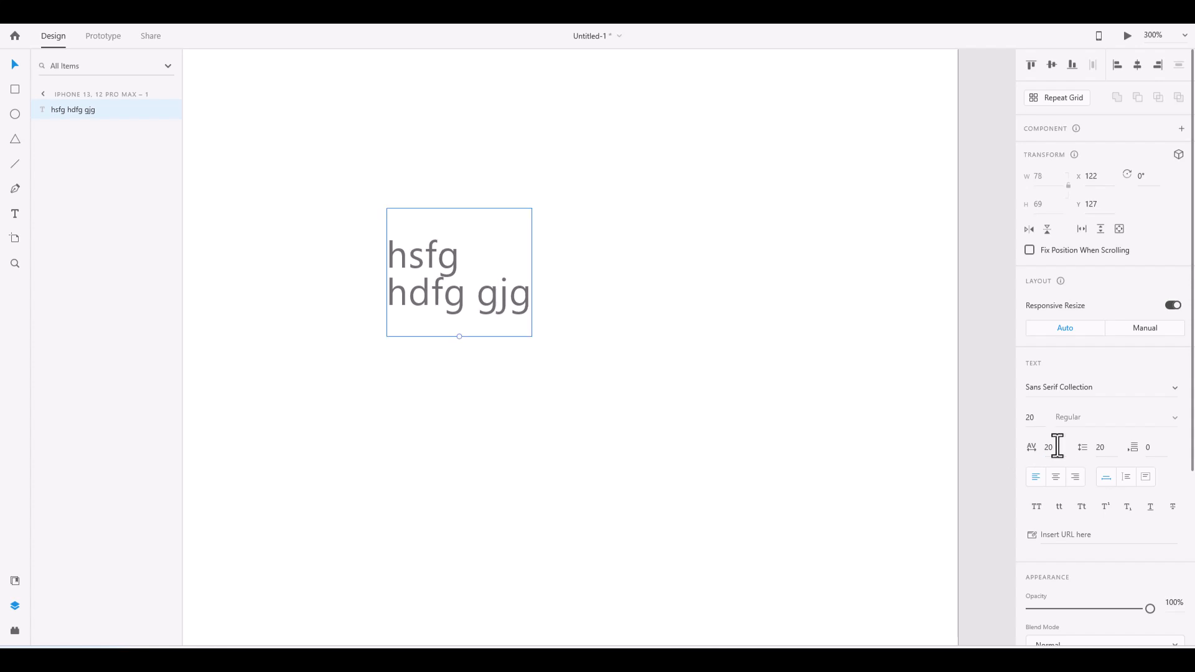
left_click(1058, 445)
type("100")
key("Return")
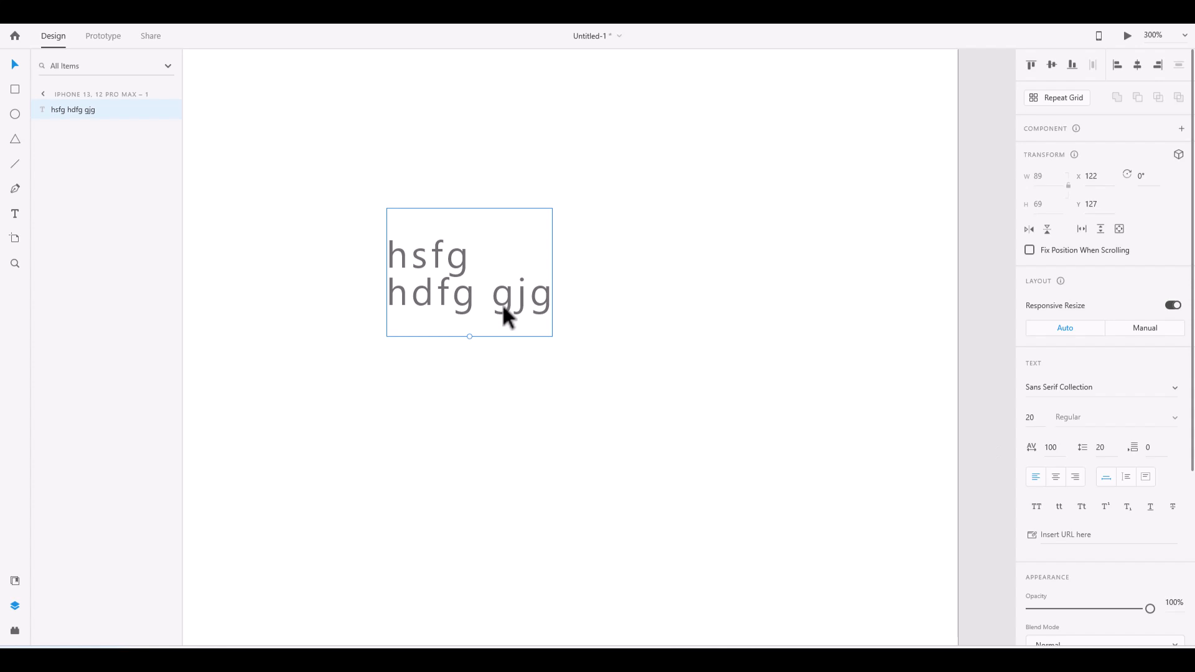
left_click(1057, 448)
type("300")
key("Return")
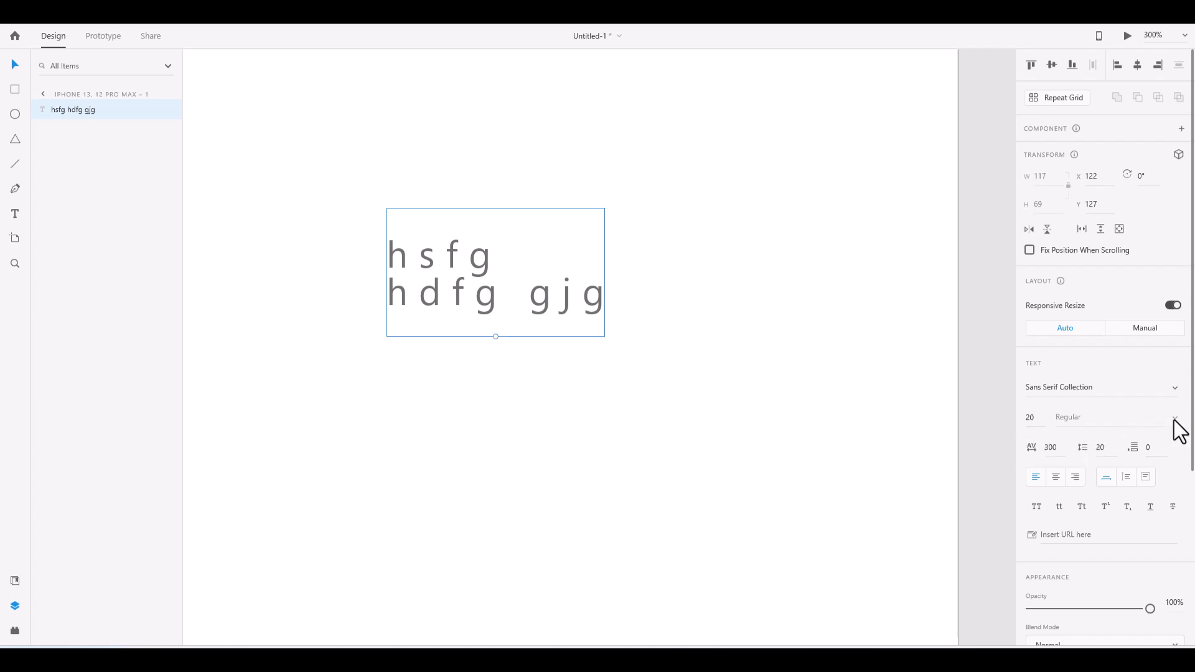
Change the text's font to Segoe Print with the Bold weight
left_click(1165, 391)
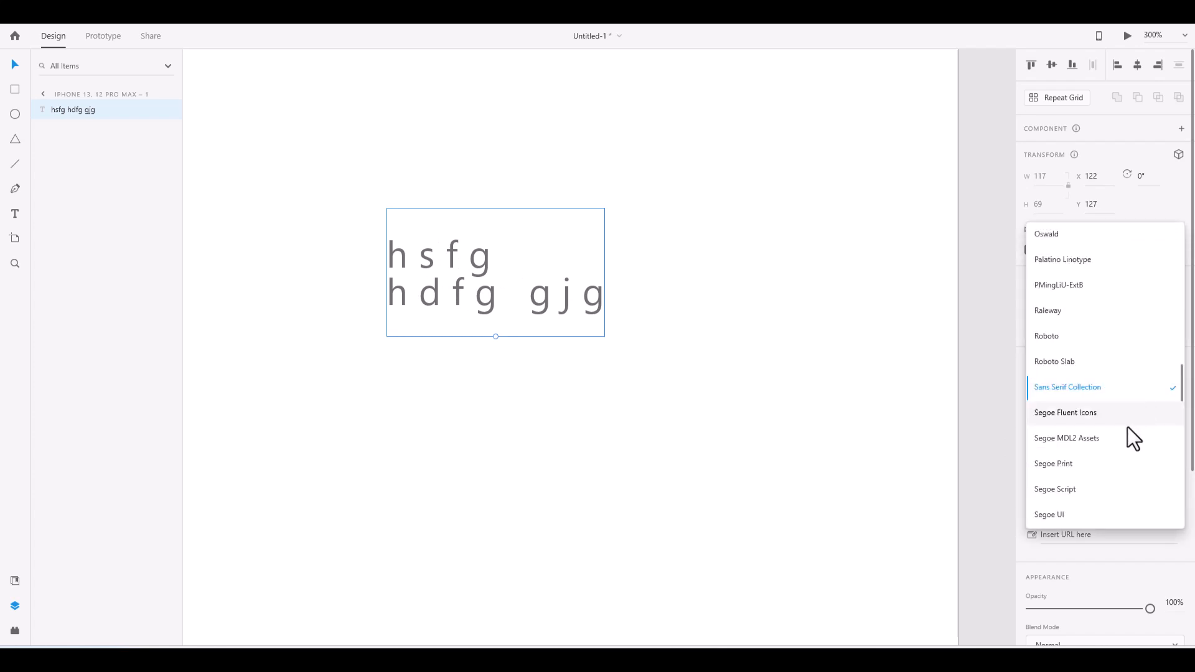
left_click(1084, 469)
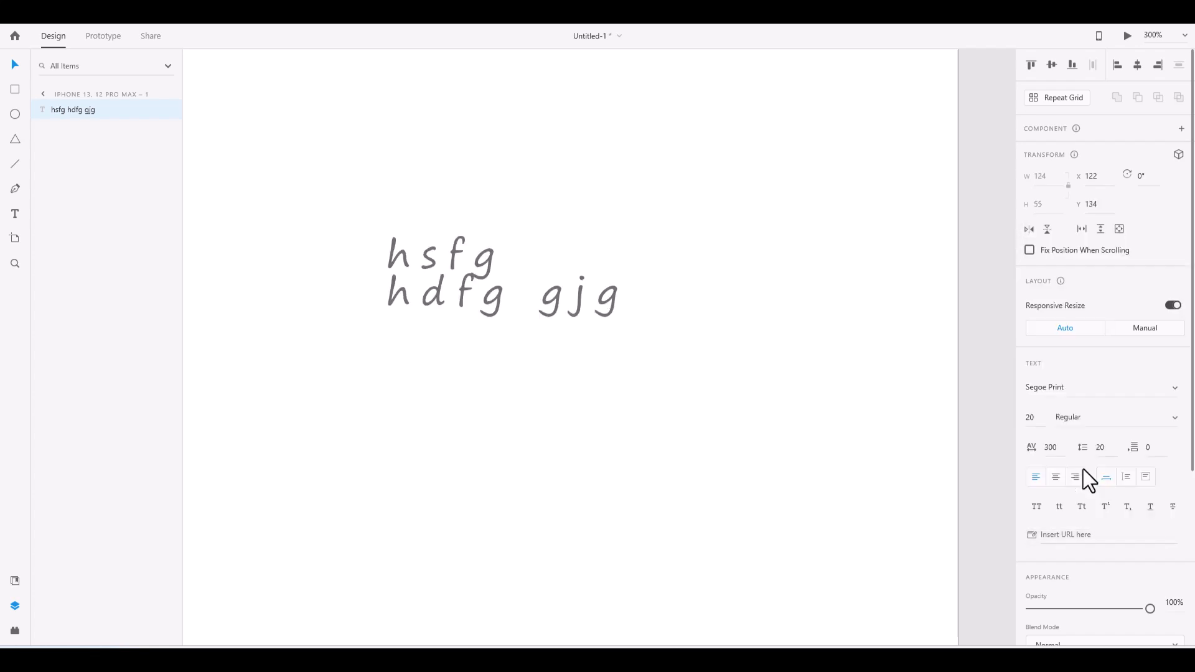
left_click(1175, 419)
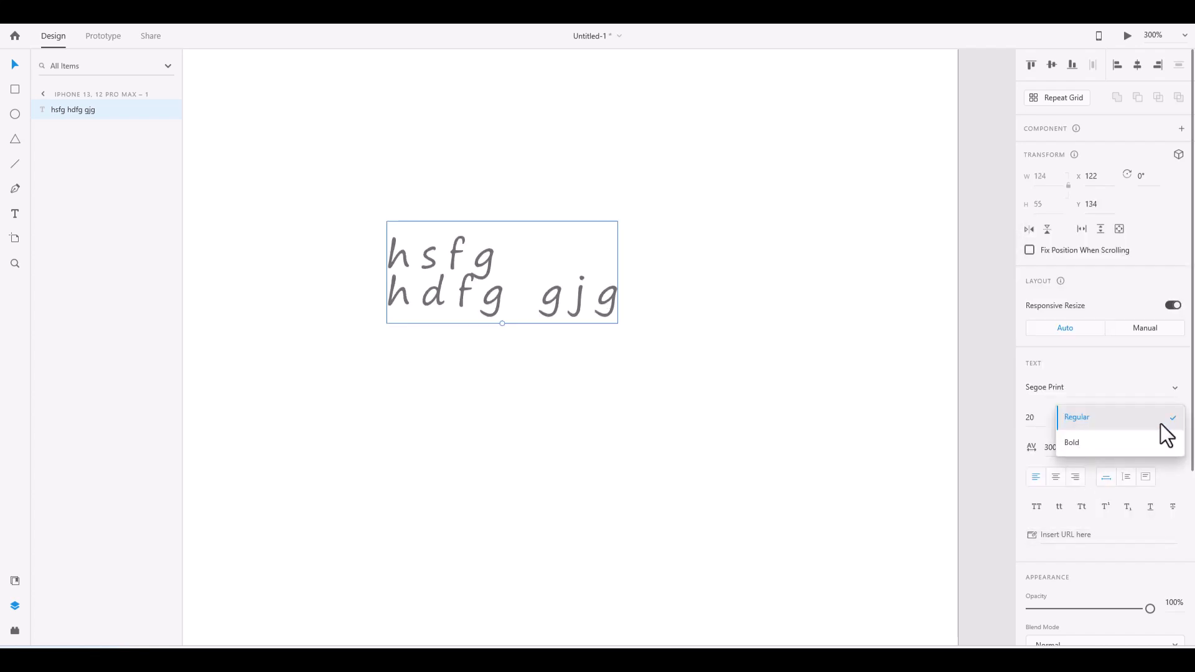
left_click(1124, 442)
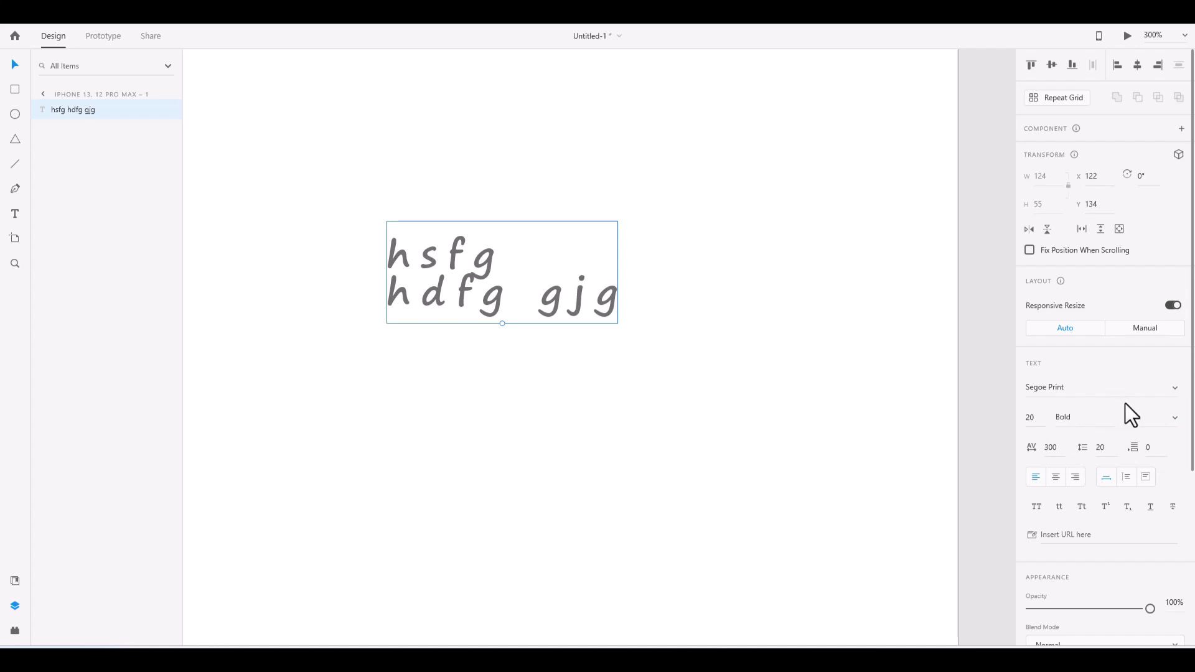
Change the text's fill colour to a bright red
mouse_move(1148, 610)
left_mouse_down()
mouse_move(1070, 610)
mouse_move(1165, 612)
left_mouse_up()
scroll(1134, 552, "down", 3)
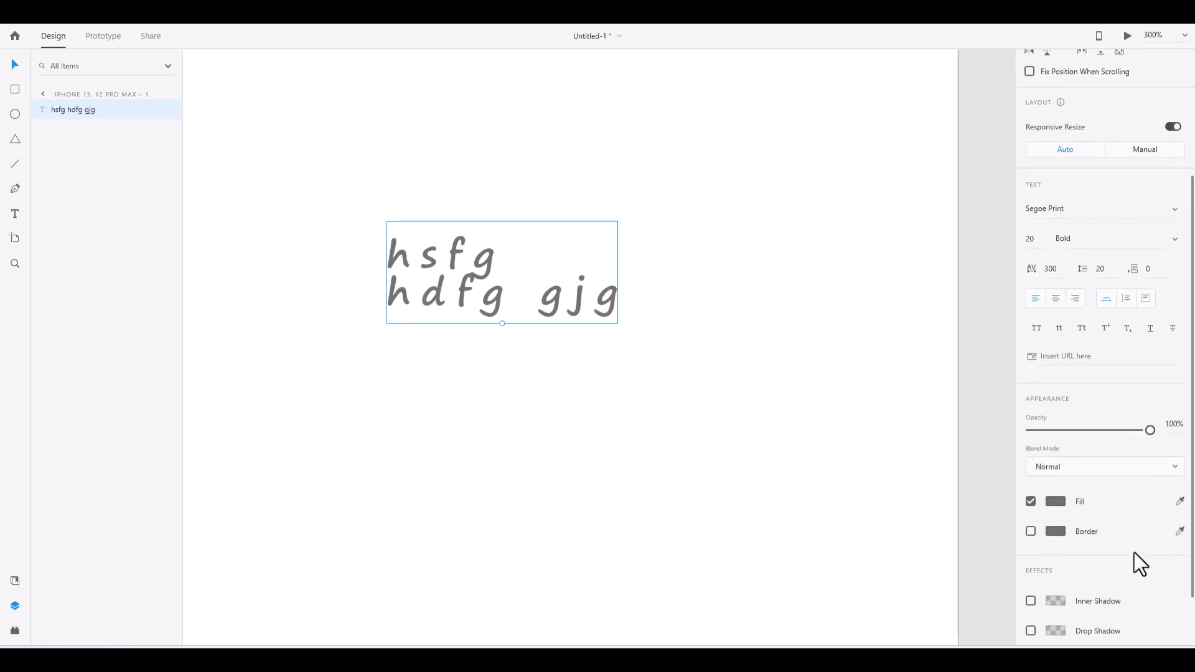
left_click(1056, 501)
left_click_drag(943, 455, 962, 423)
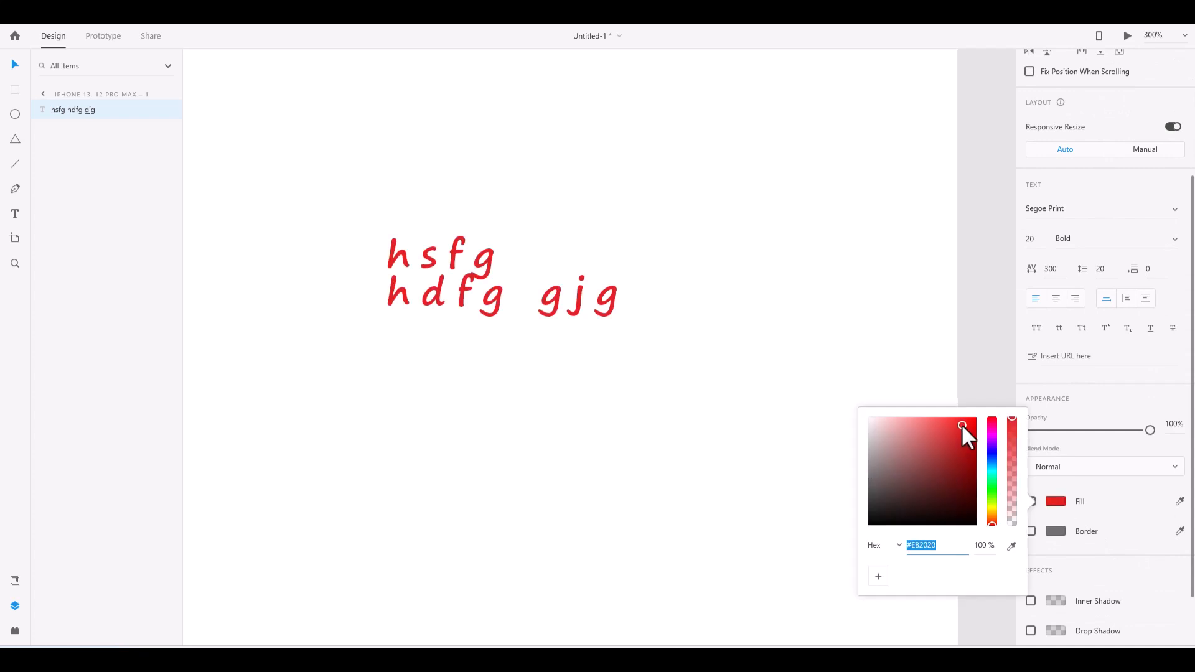
left_click(1094, 561)
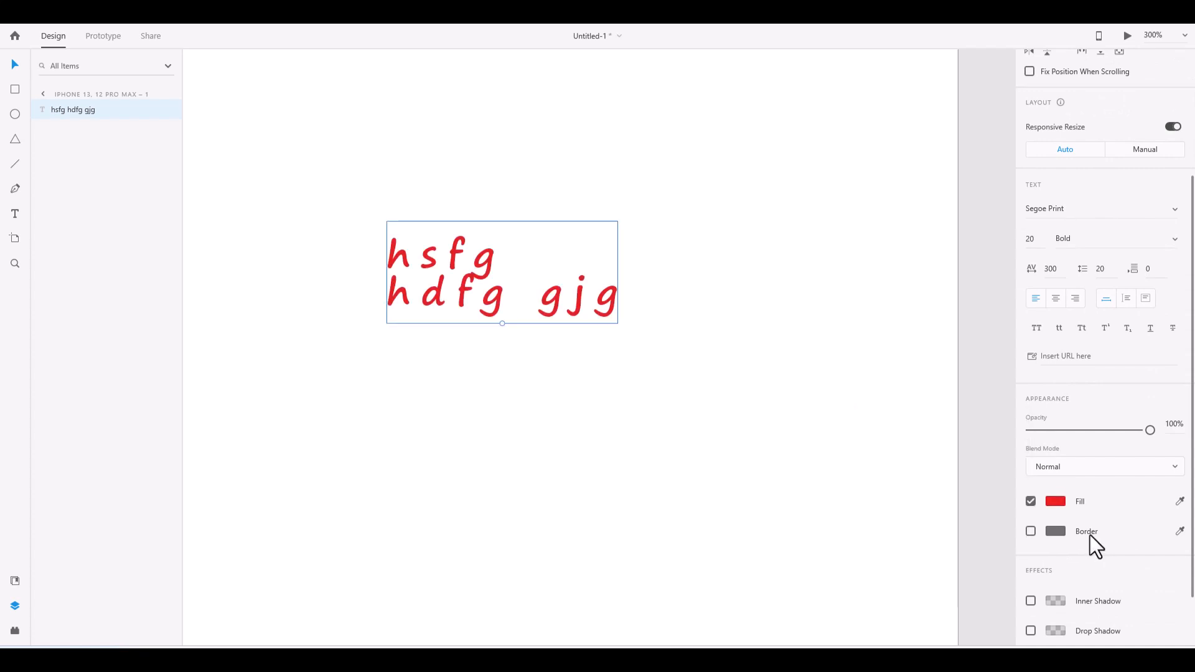
Try the uppercase and underline styles on the text, turning each one off again
scroll(1089, 535, "up", 3)
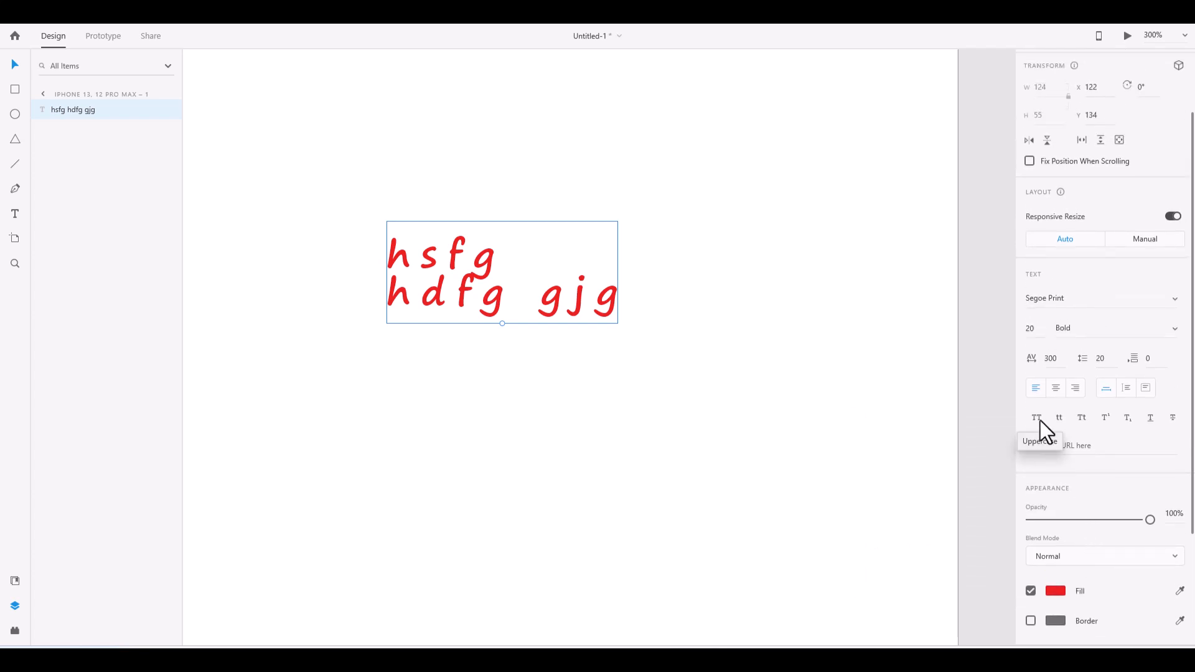
left_click(1038, 420)
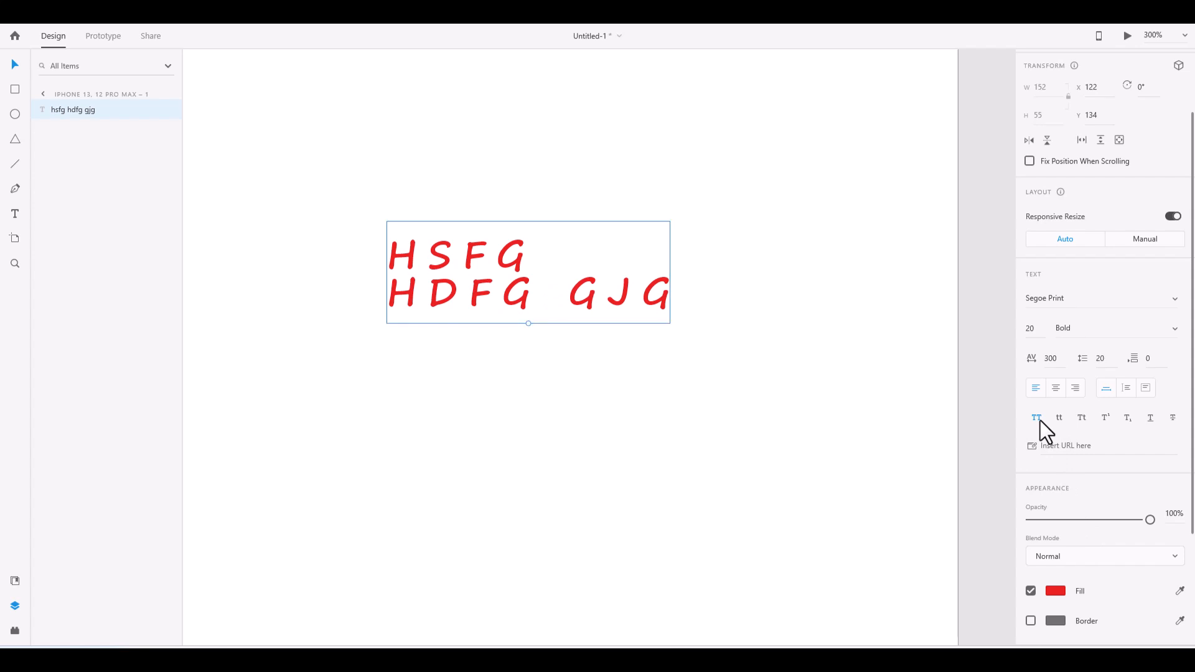
left_click(1038, 420)
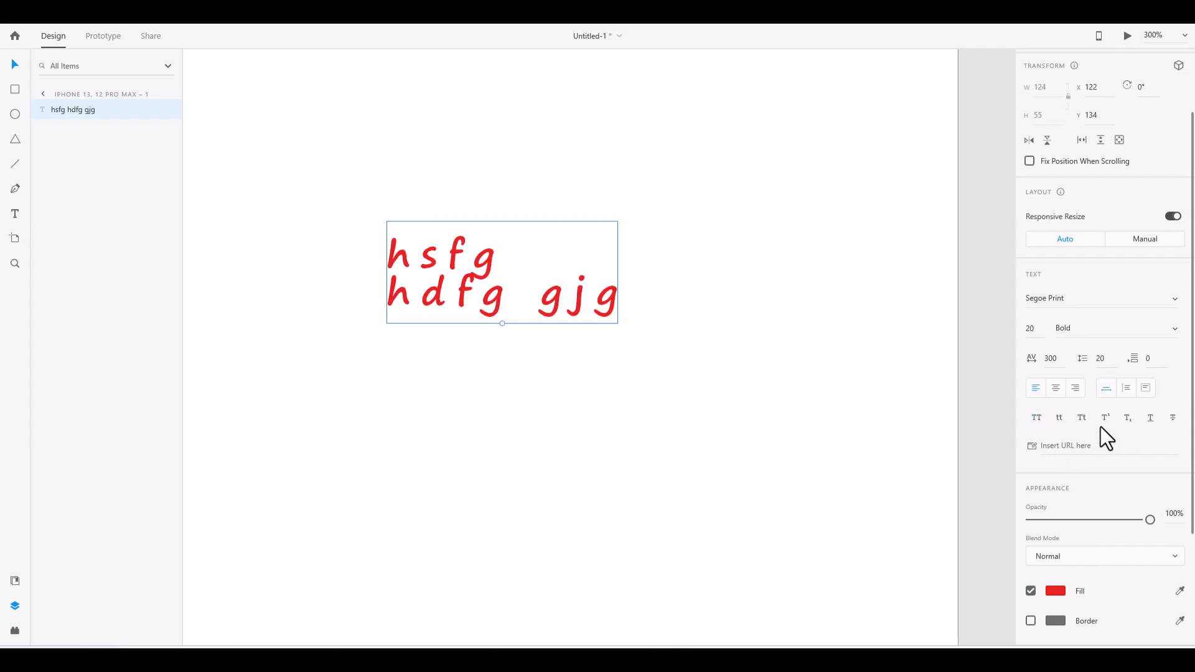
left_click(1151, 419)
left_click(1151, 418)
Replace the whole text with "1" and change its font to Roboto
double_click(496, 312)
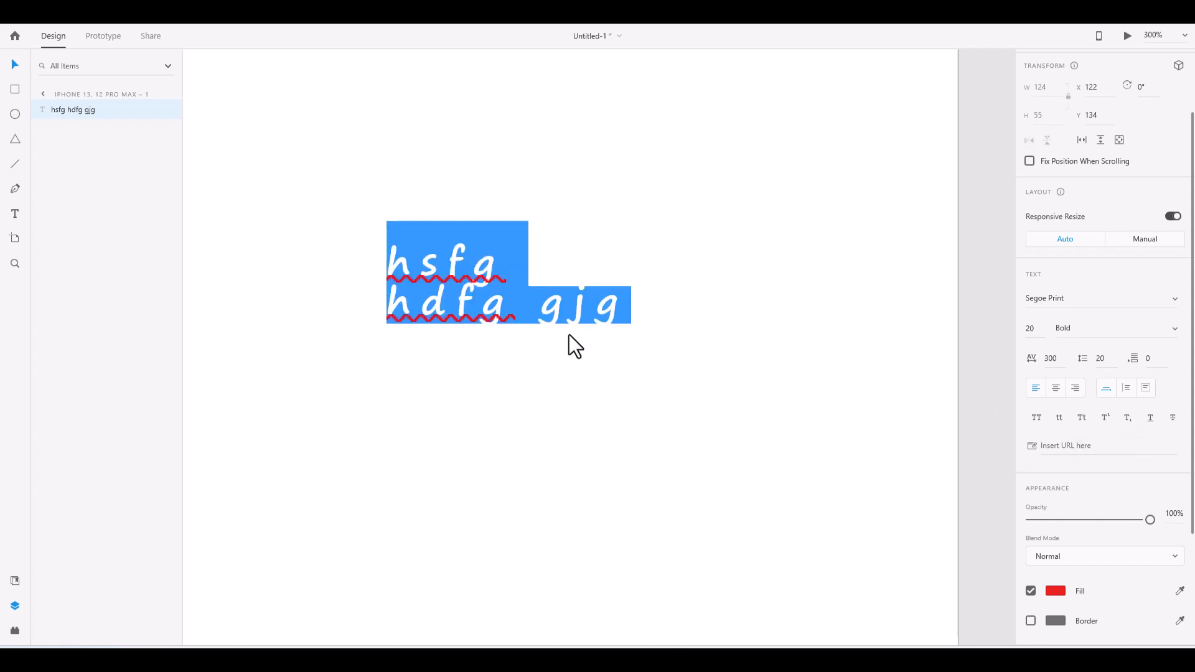
type("1")
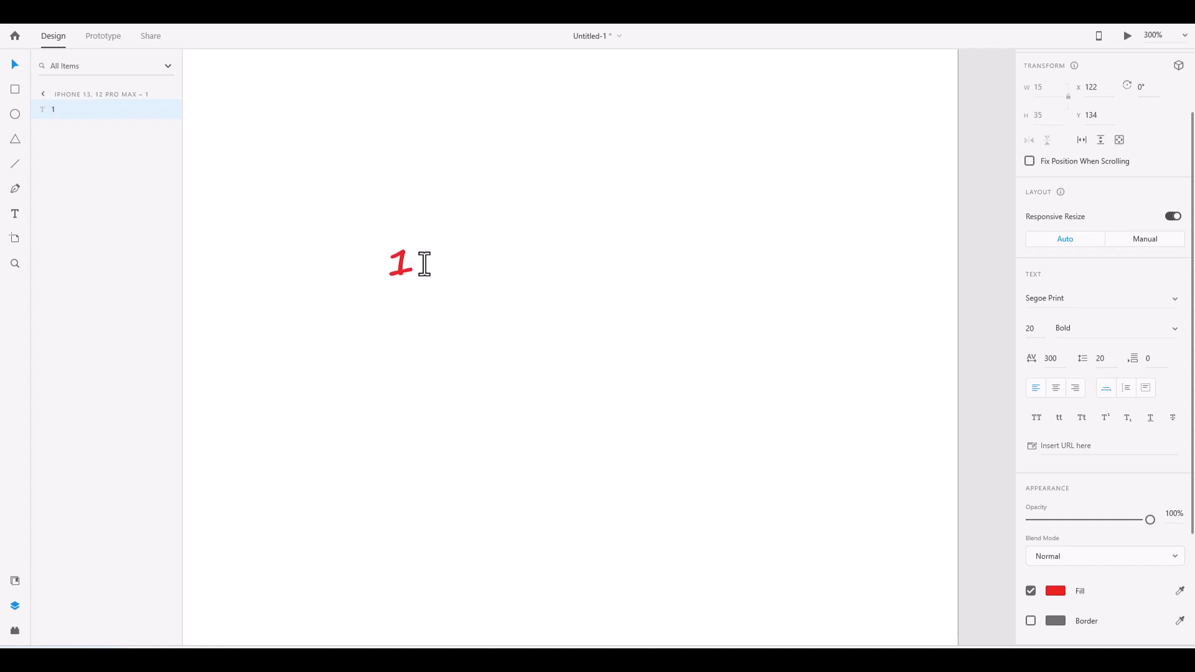
left_click_drag(424, 265, 387, 274)
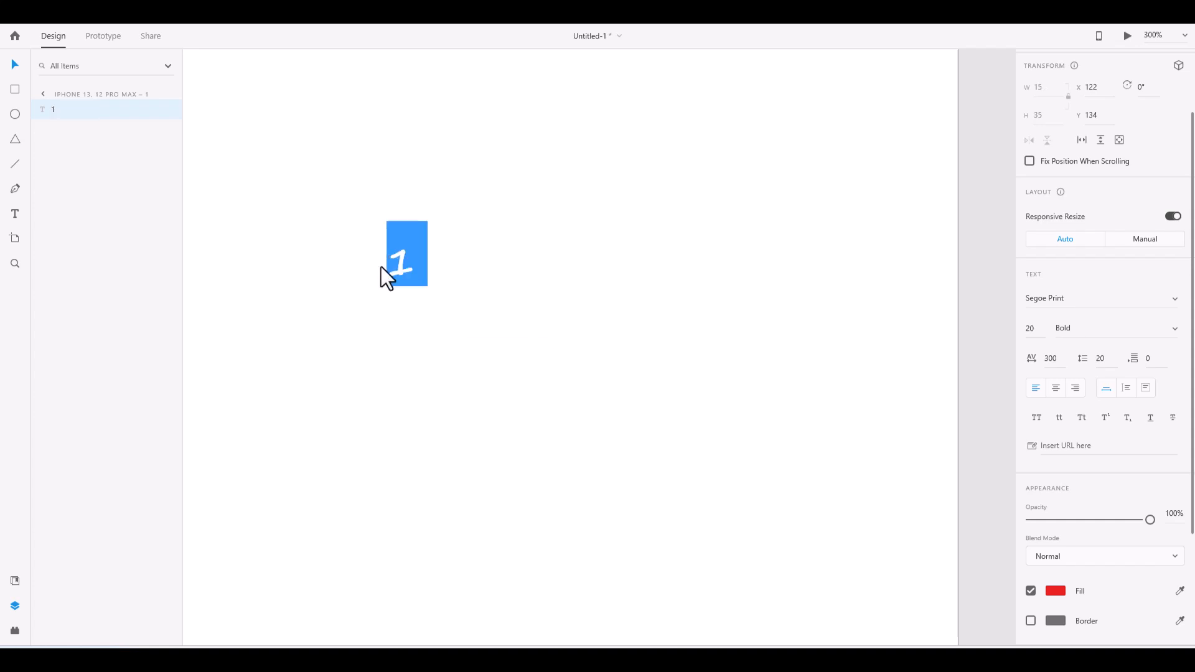
left_click(1174, 300)
left_click(1174, 300)
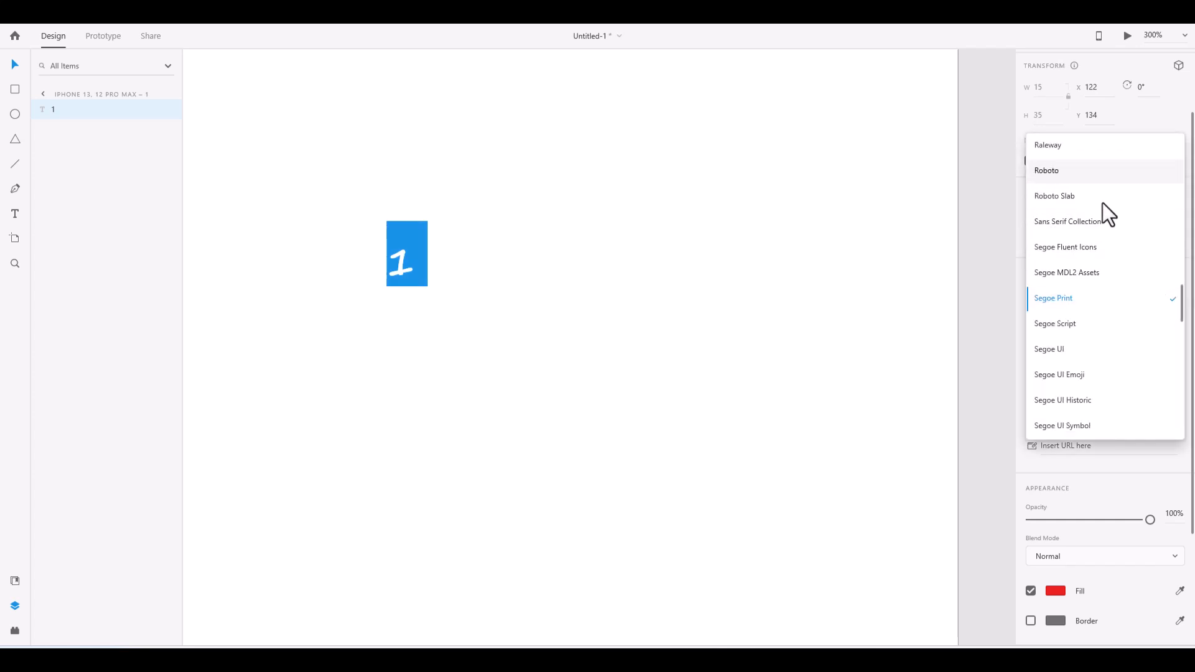
left_click(1081, 174)
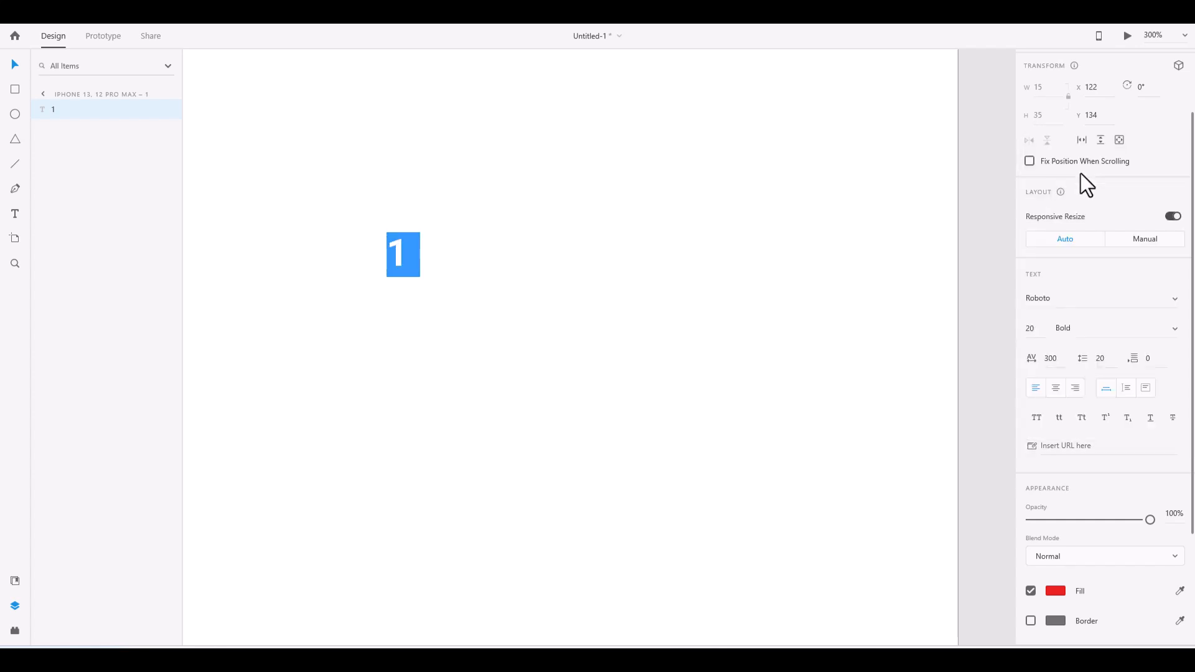
Extend the text to "1st" and set its character spacing to 0
left_click(419, 249)
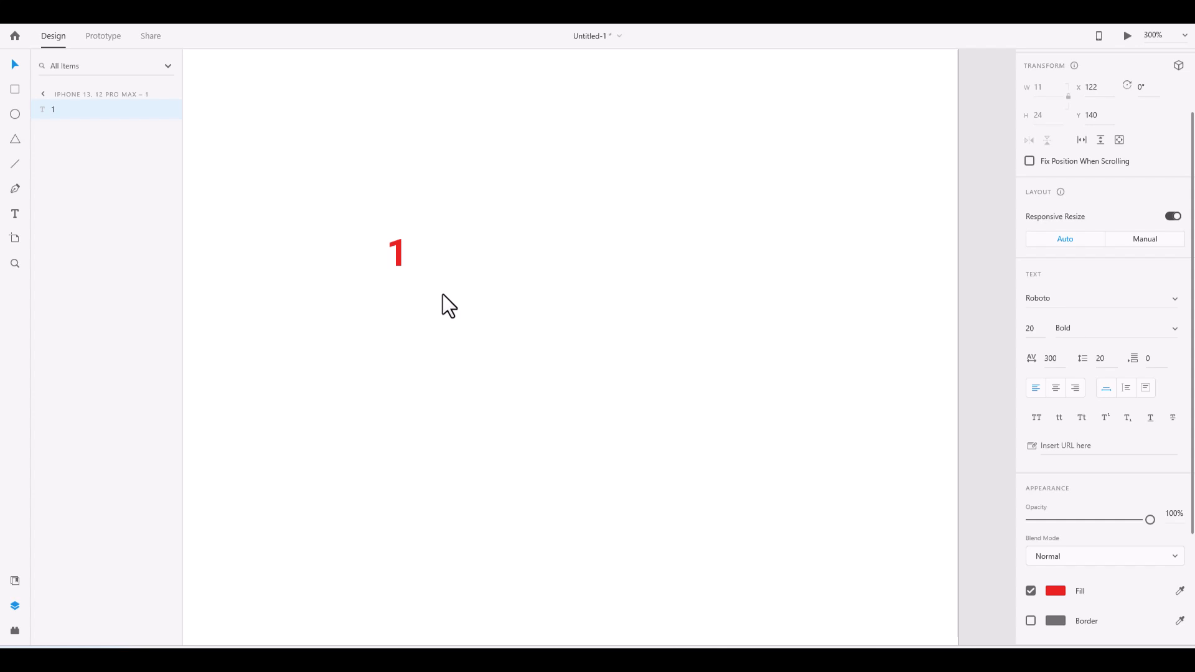
type("st")
left_click_drag(475, 255, 319, 251)
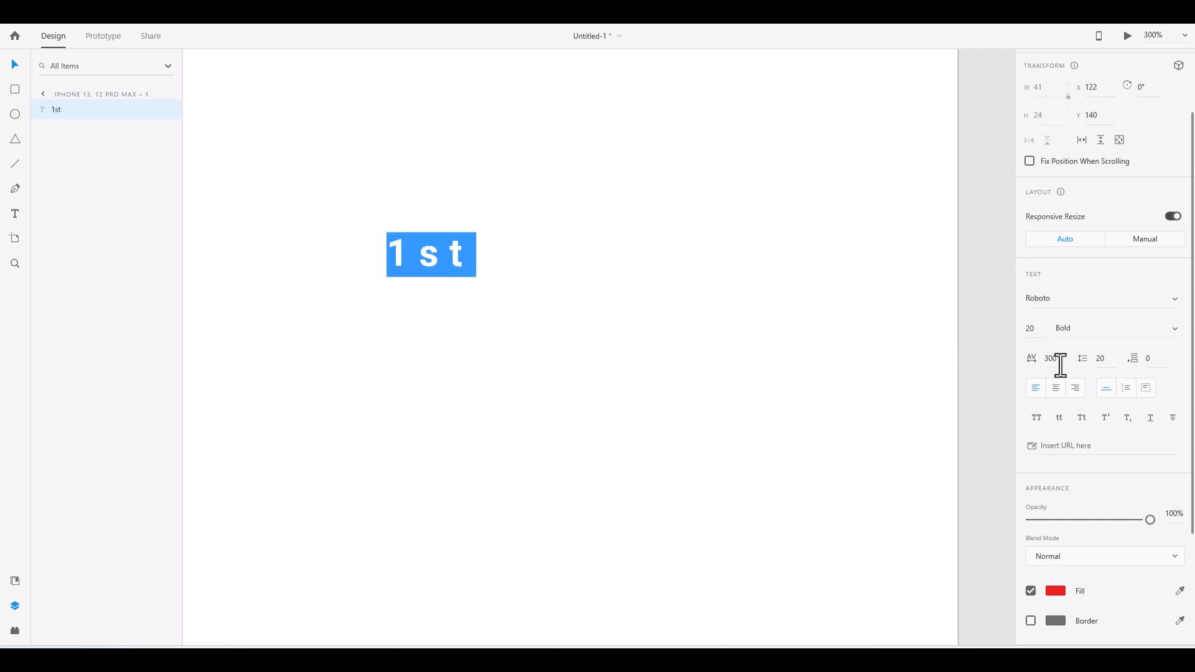
key("Escape")
left_click_drag(1058, 360, 1044, 359)
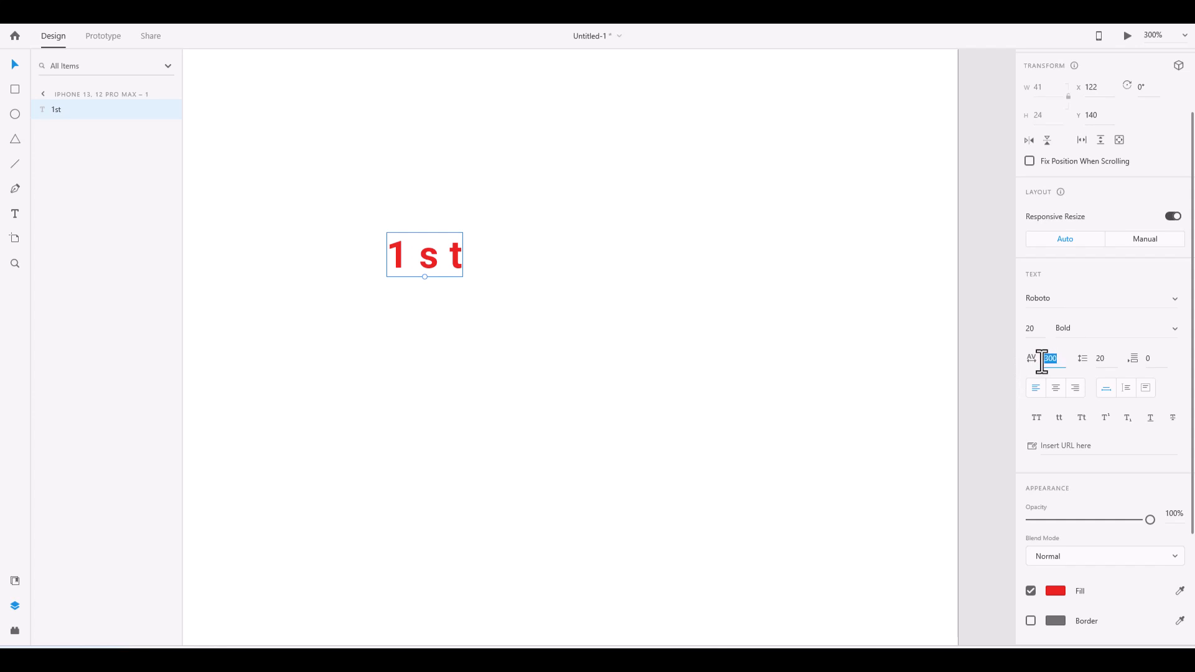
type("0")
key("Return")
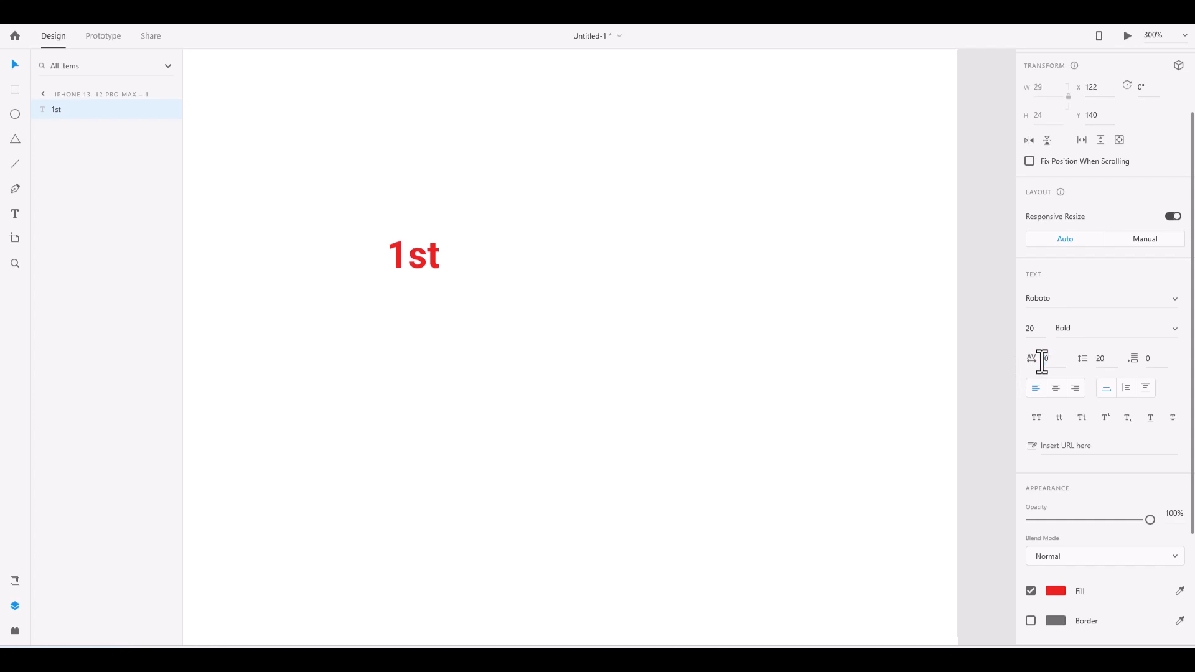
Try superscript and subscript on the letters "st" of "1st", then return them to normal
double_click(413, 267)
left_click_drag(407, 255, 447, 255)
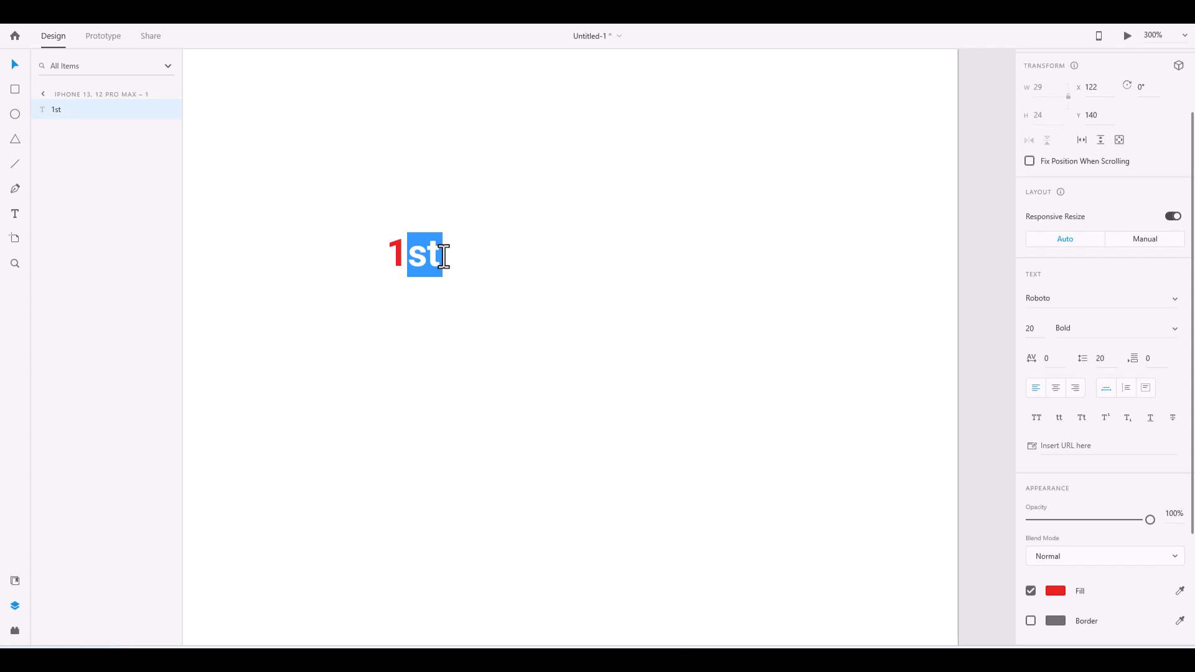
left_click(1106, 420)
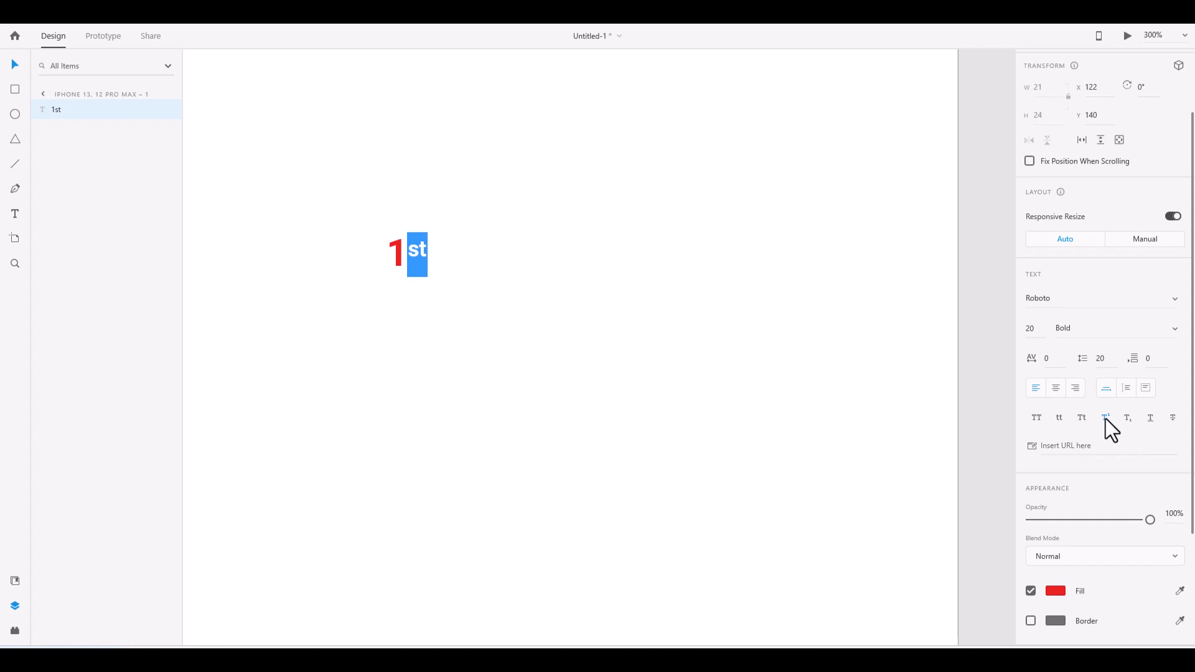
left_click(1129, 420)
left_click(1129, 420)
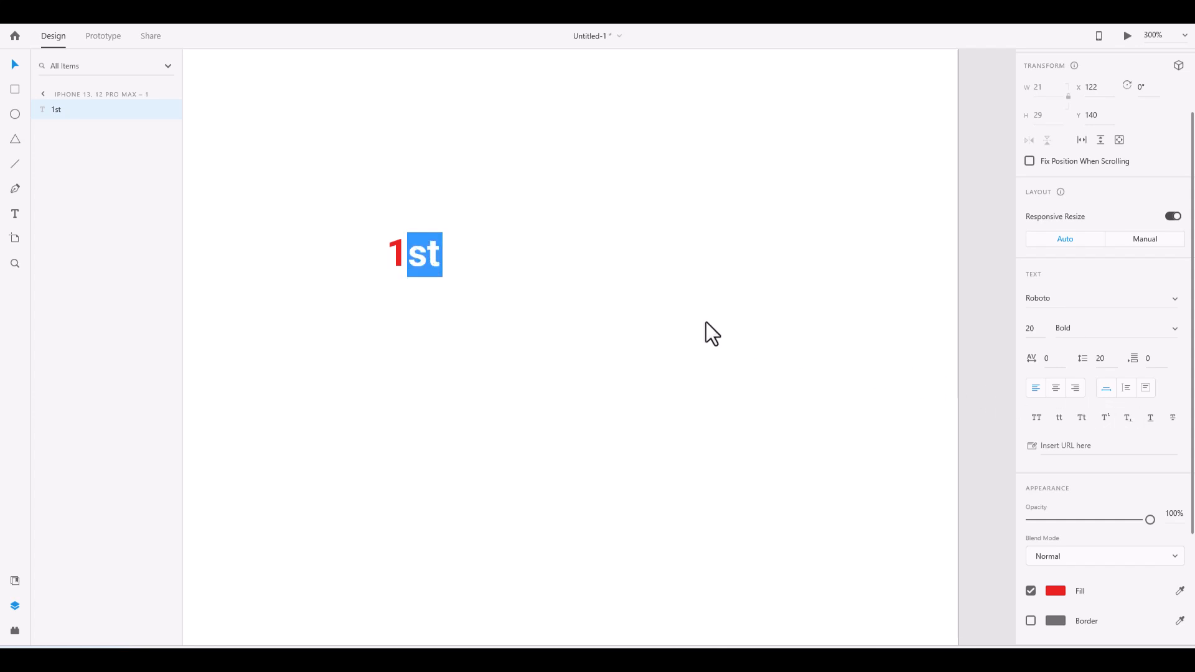
left_click(449, 262)
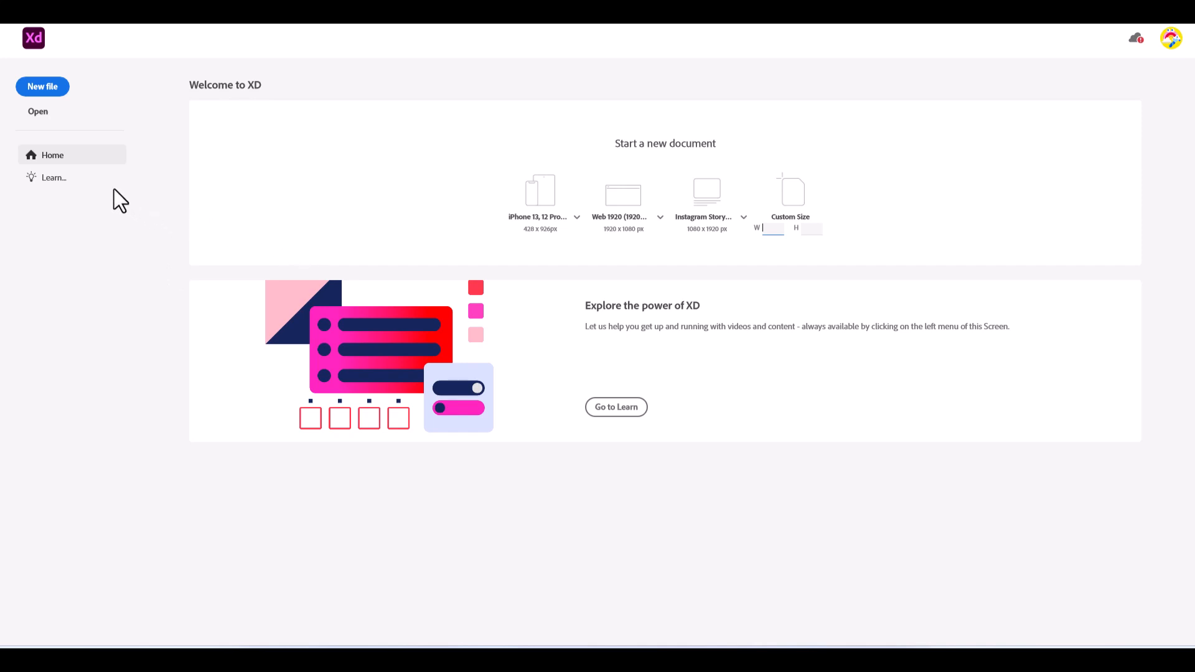
Review the file types that can be opened, and open the file 3606214
left_click(38, 112)
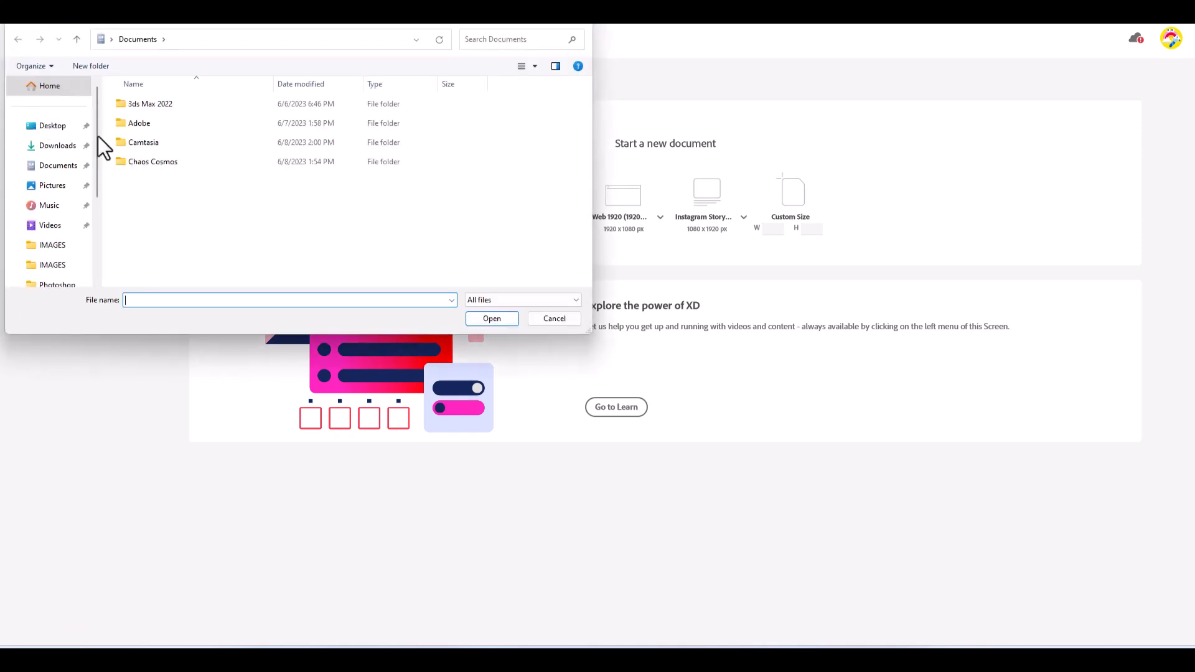
left_click(558, 304)
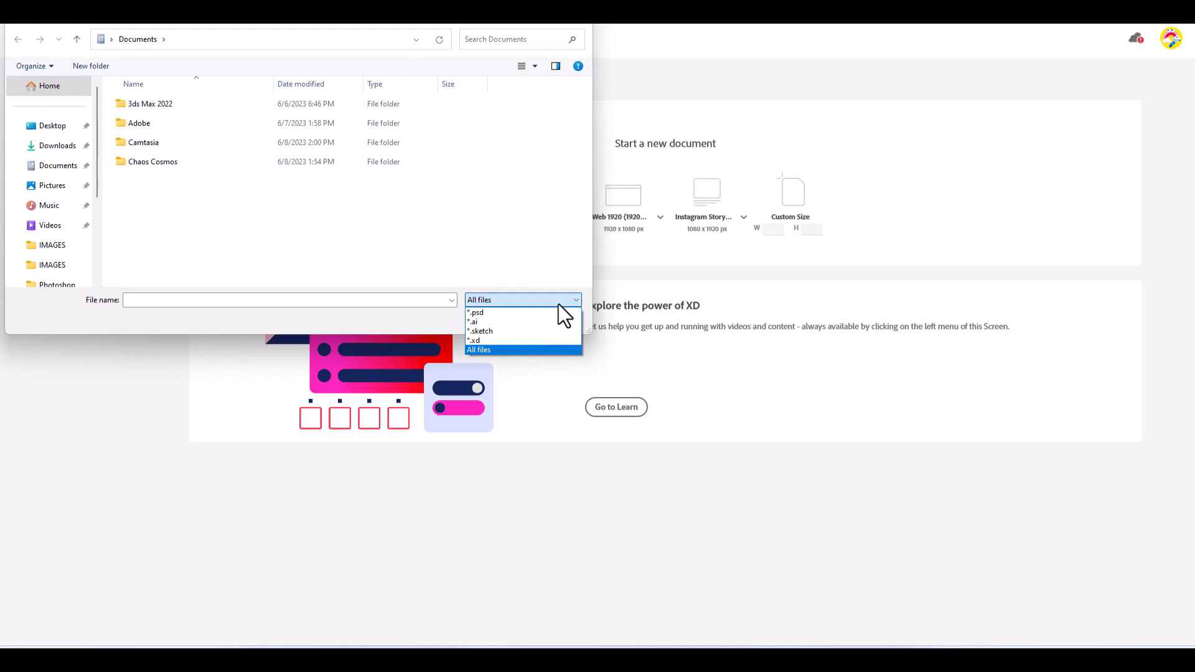
left_click(690, 346)
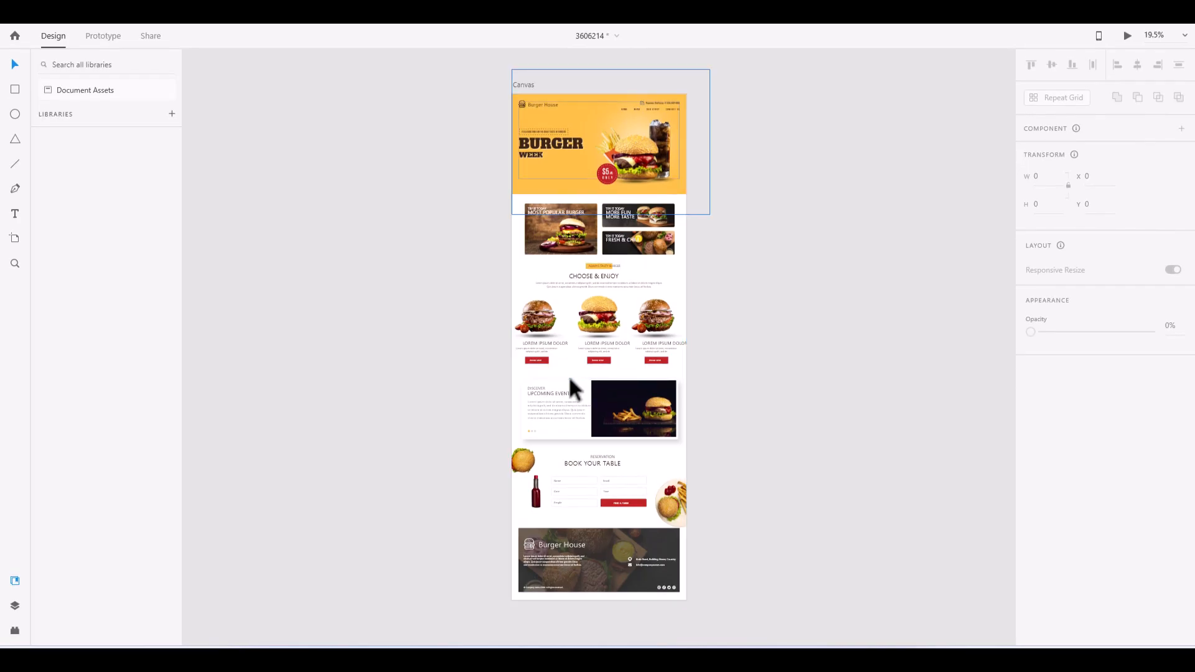
Select the Canvas artboard in the layers and set its scrolling to Vertical with a viewport height of 1080
left_click(14, 606)
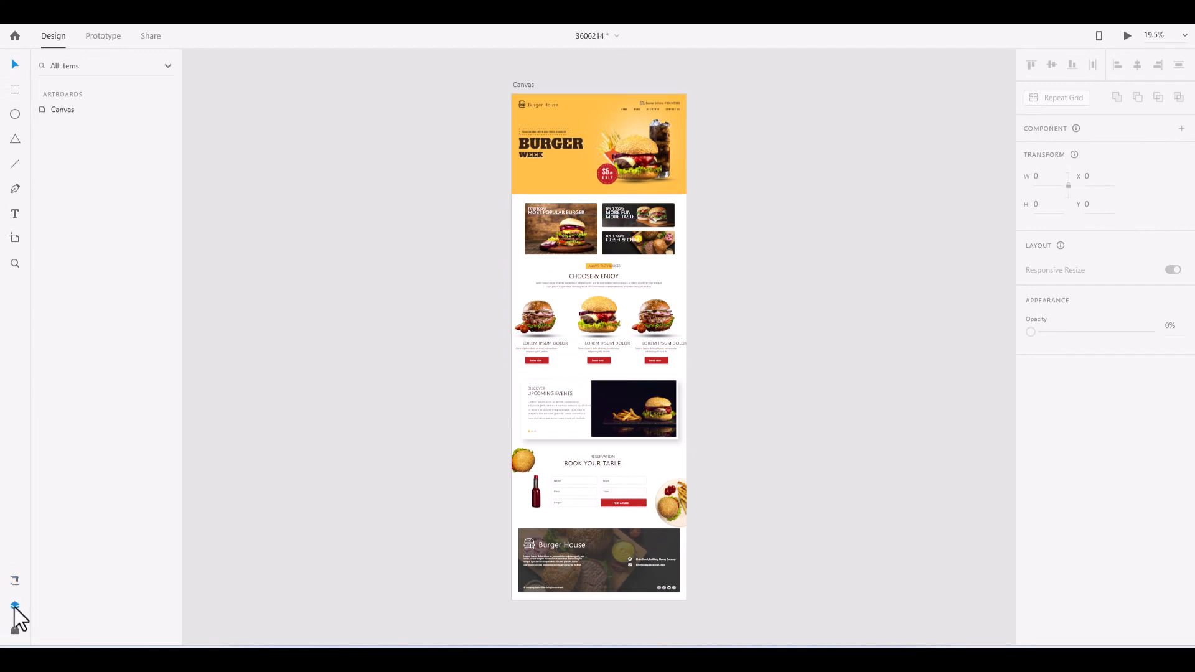
left_click(62, 111)
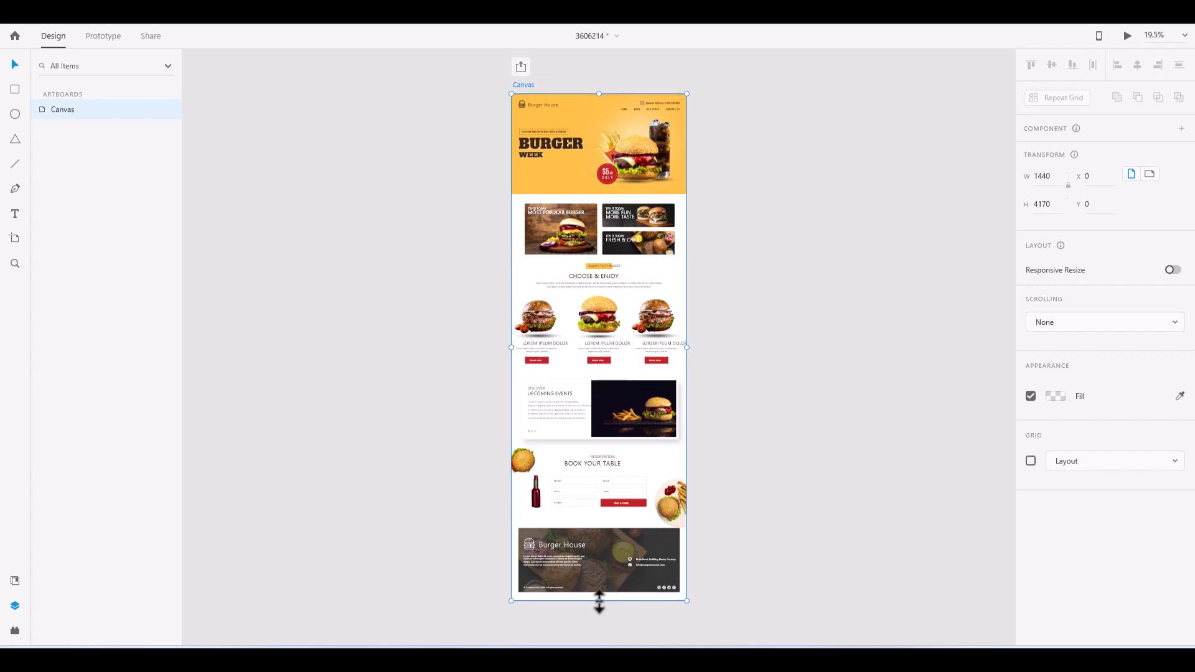
left_click(1063, 323)
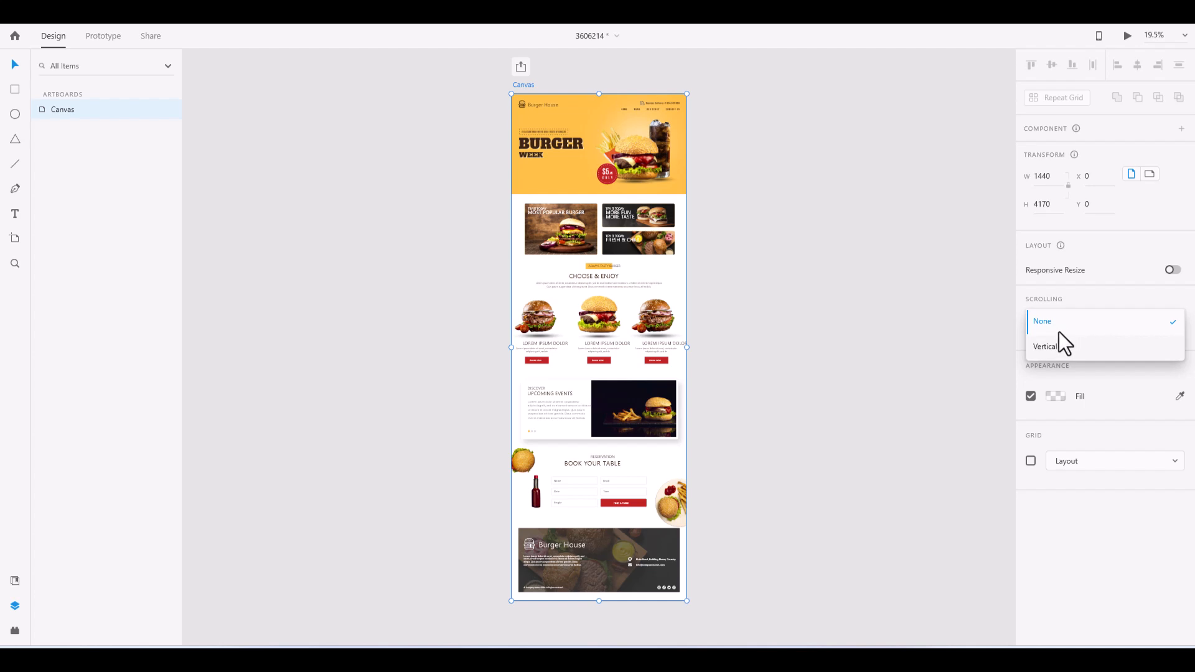
left_click(1054, 347)
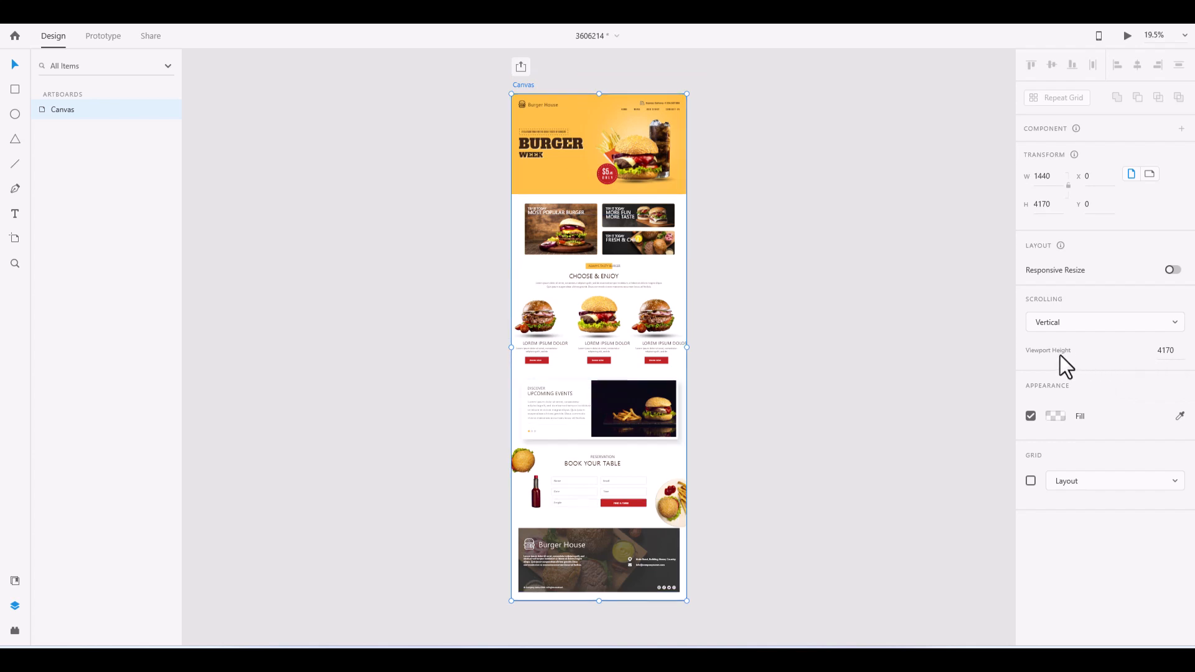
left_click(1176, 350)
type("1080")
key("Return")
Show the layout grid on the Canvas artboard and hide it again
left_click(1031, 481)
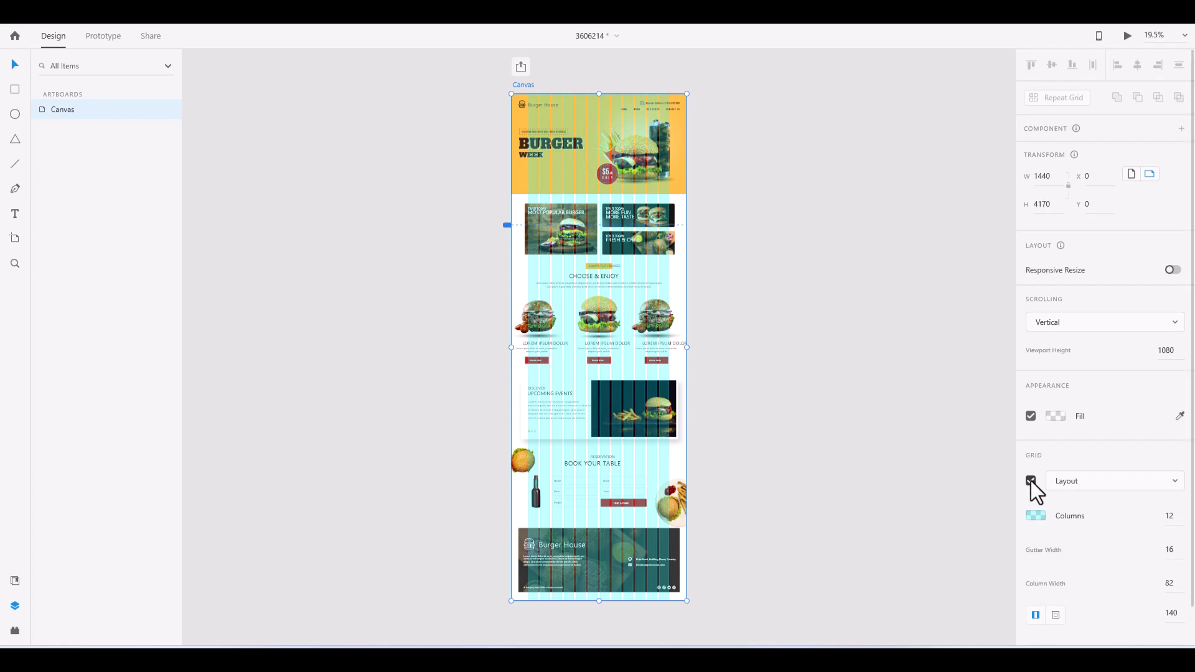
left_click(1031, 481)
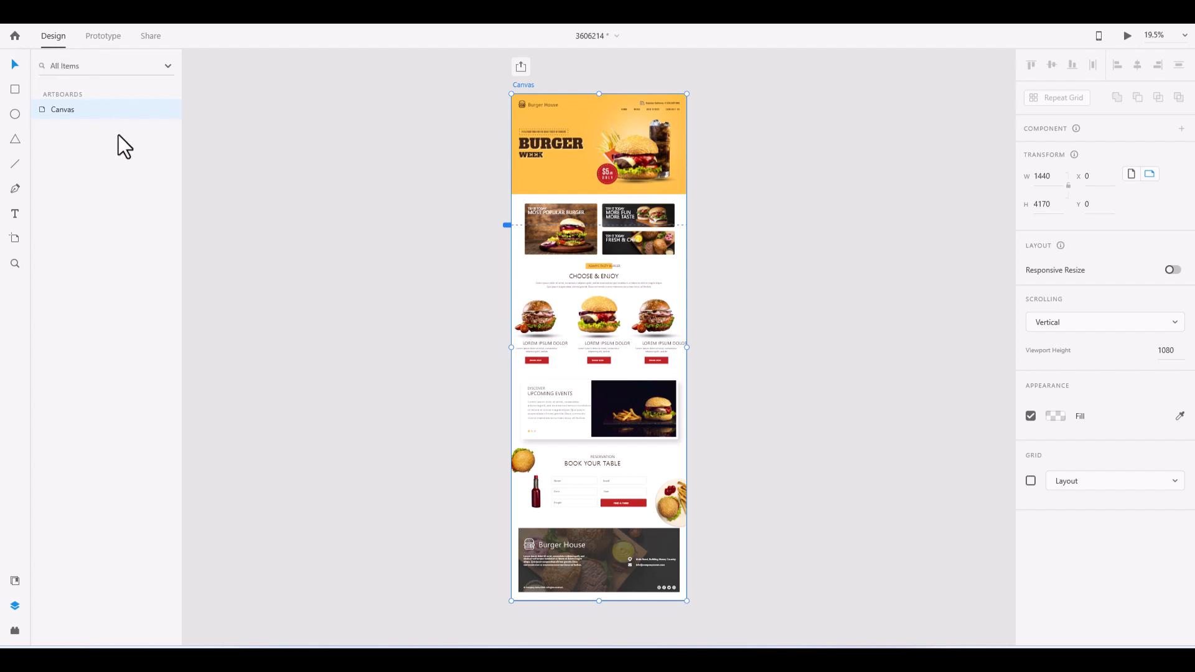
Switch to Prototype mode and preview the burger page, viewing it down to the footer and back before closing the preview
left_click(99, 37)
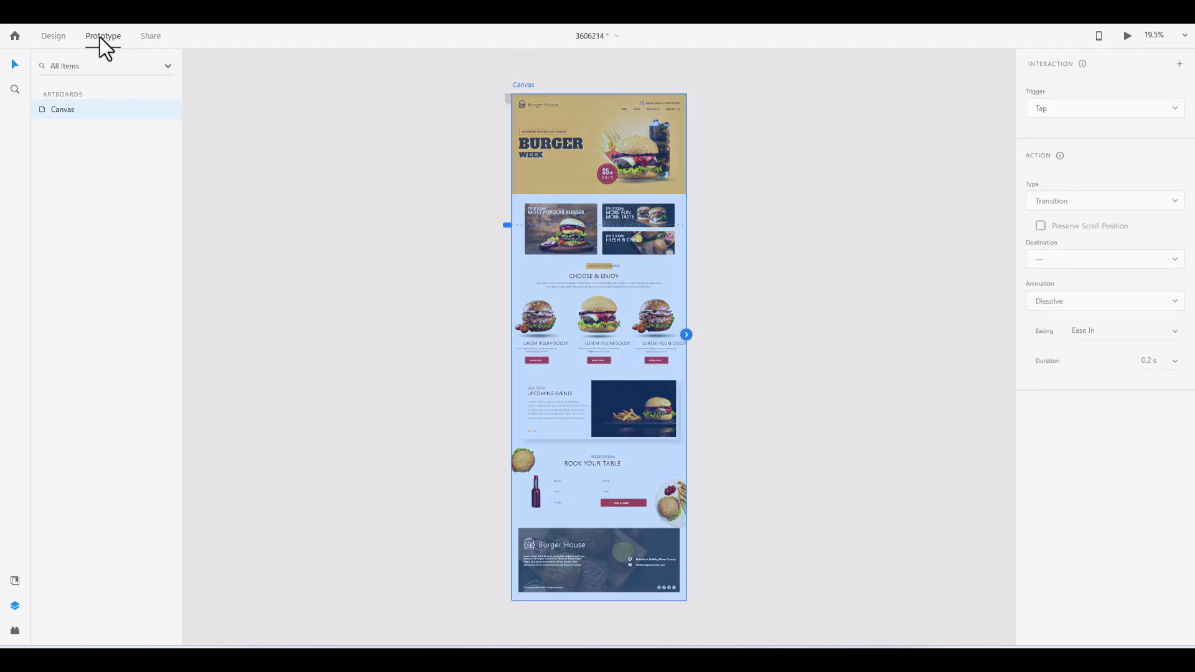
left_click(1126, 36)
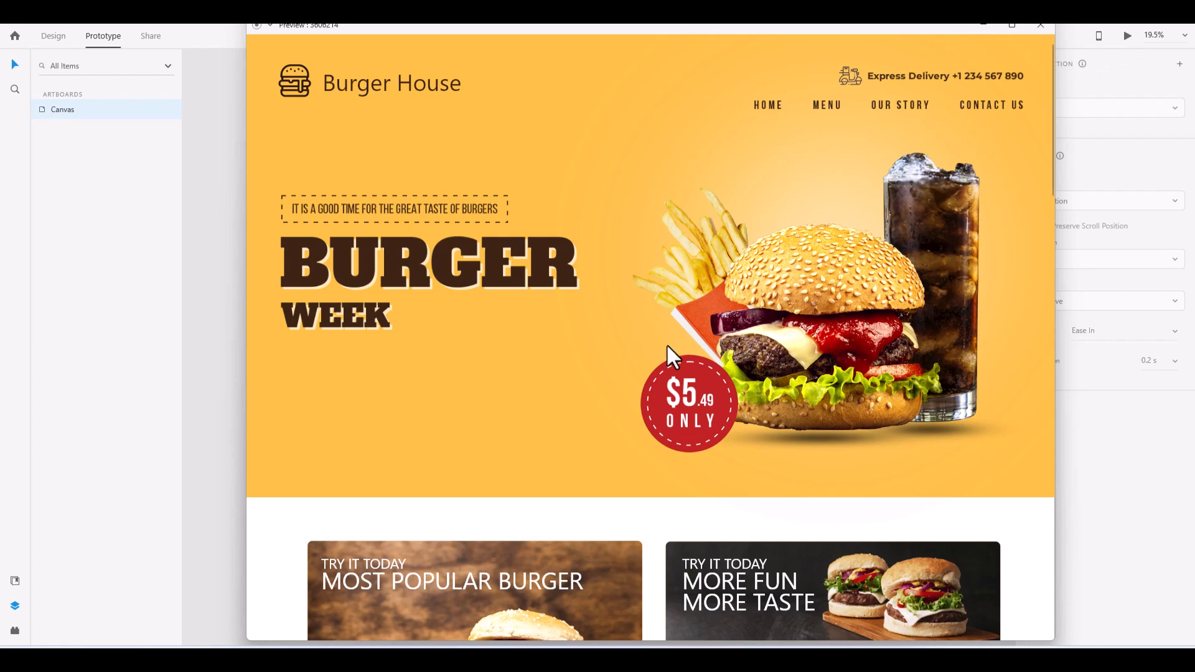
scroll(667, 344, "down", 10)
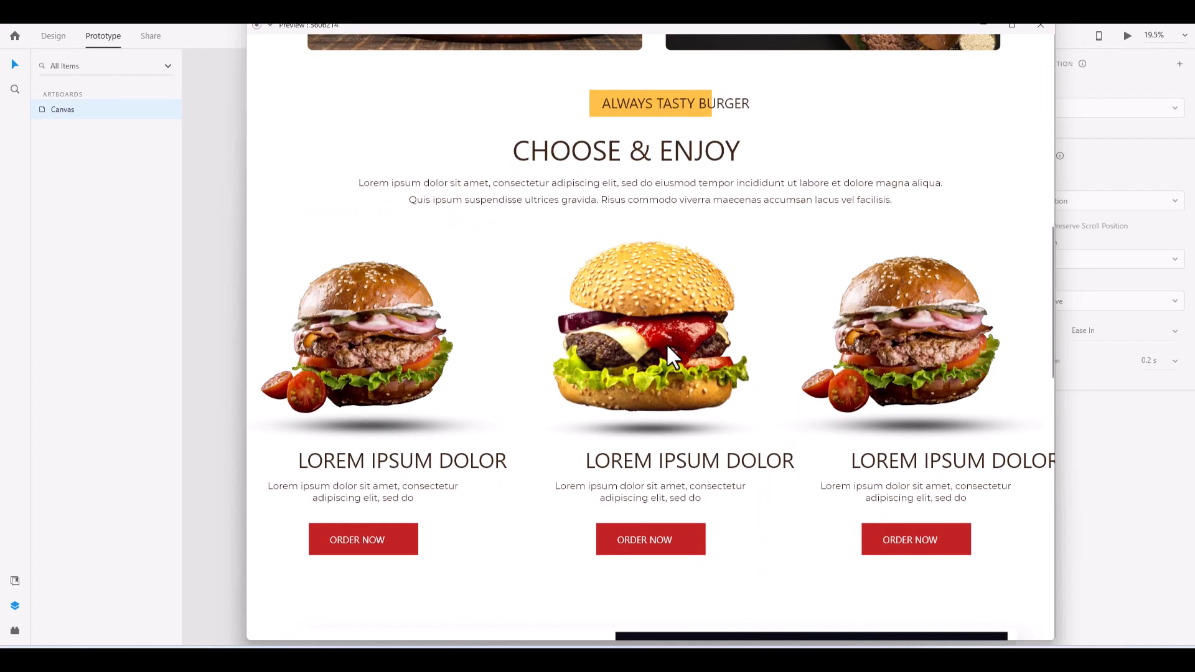
scroll(668, 346, "down", 12)
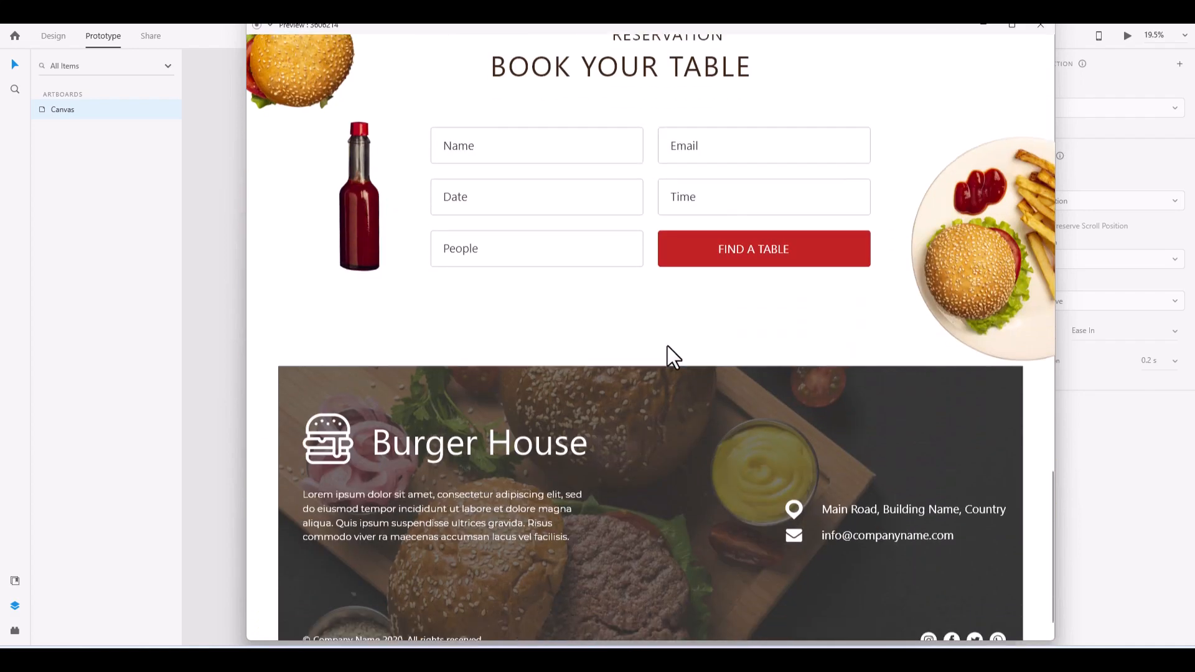
scroll(668, 346, "down", 1)
scroll(666, 344, "up", 20)
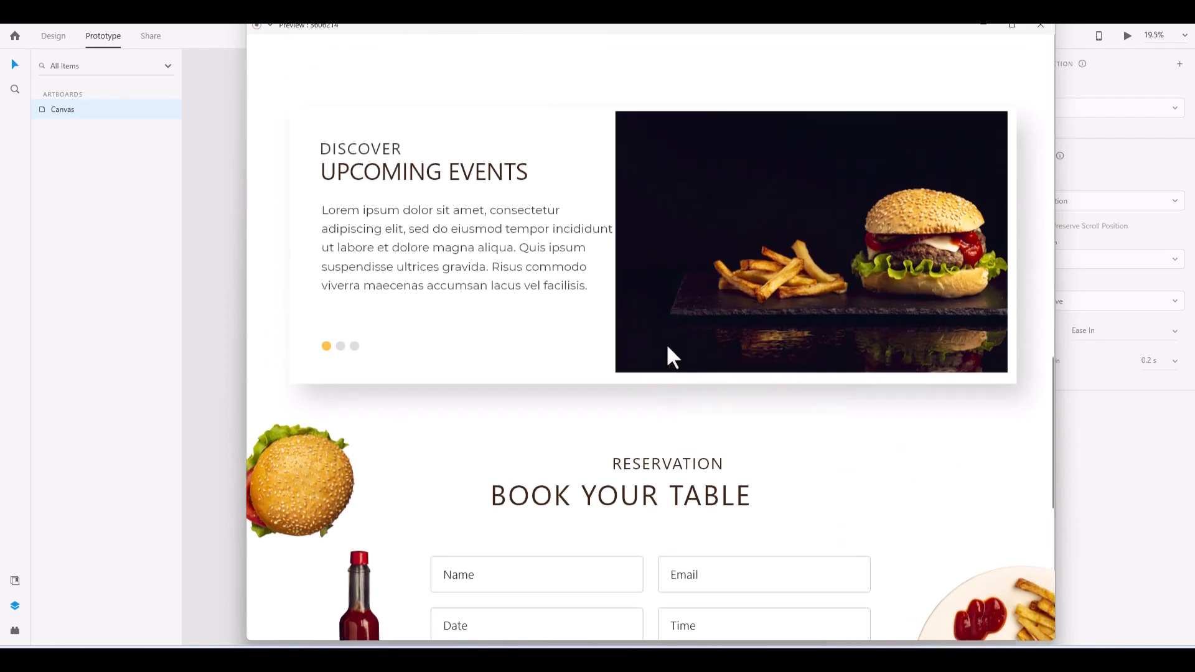
scroll(666, 343, "up", 5)
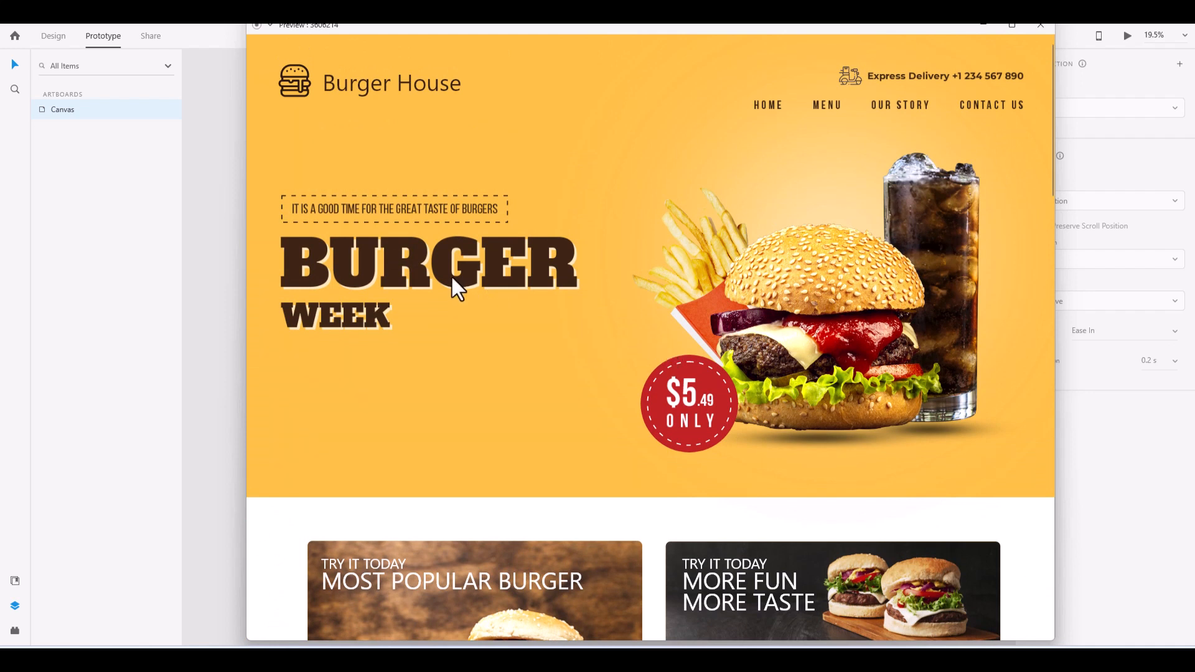
left_click(1042, 30)
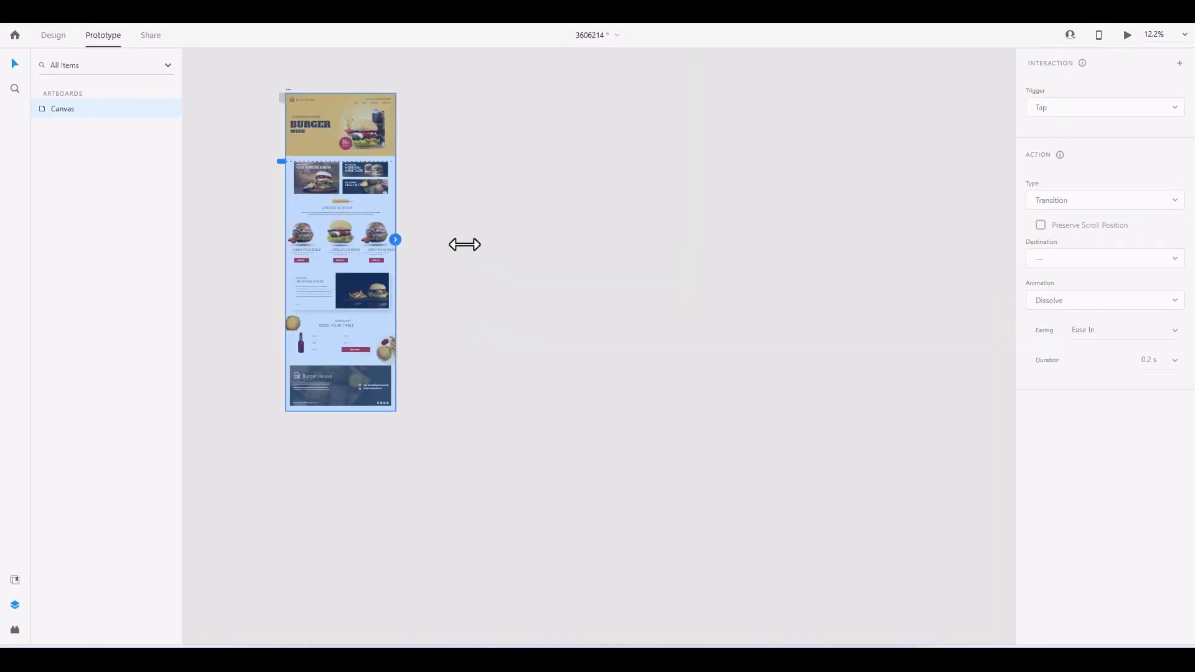
Select the header group, Group 1, on the Canvas artboard and expand it in the layers
left_click_drag(461, 248, 612, 331)
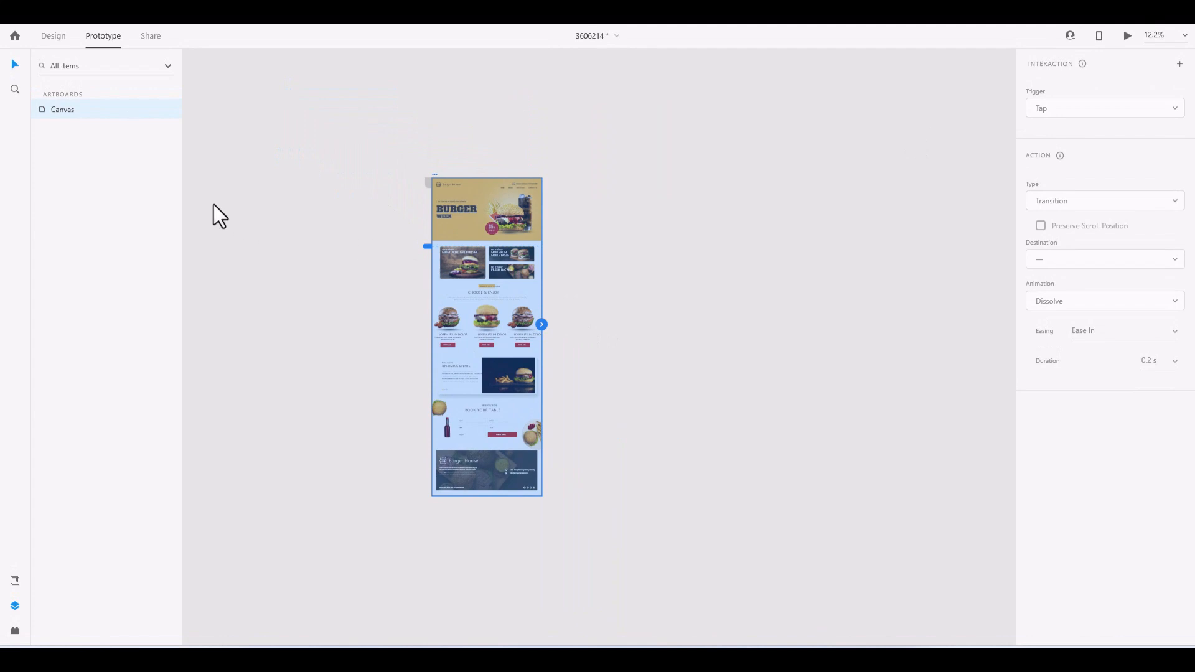
key("ctrl+plus")
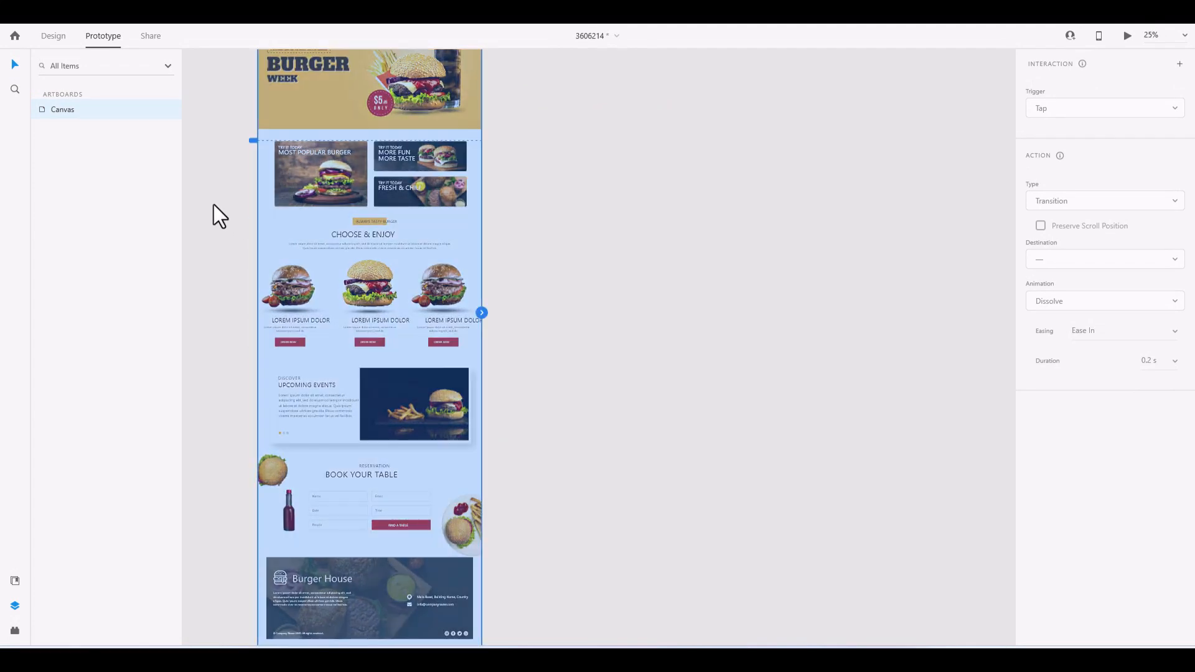
left_click_drag(468, 173, 543, 324)
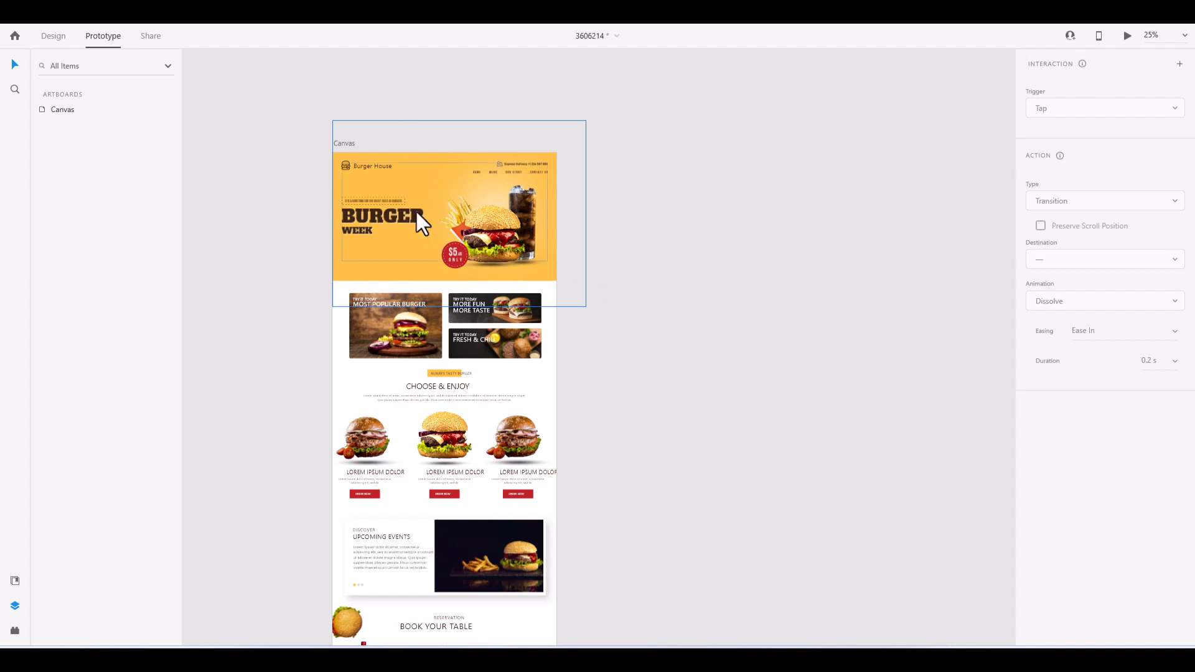
left_click(478, 174)
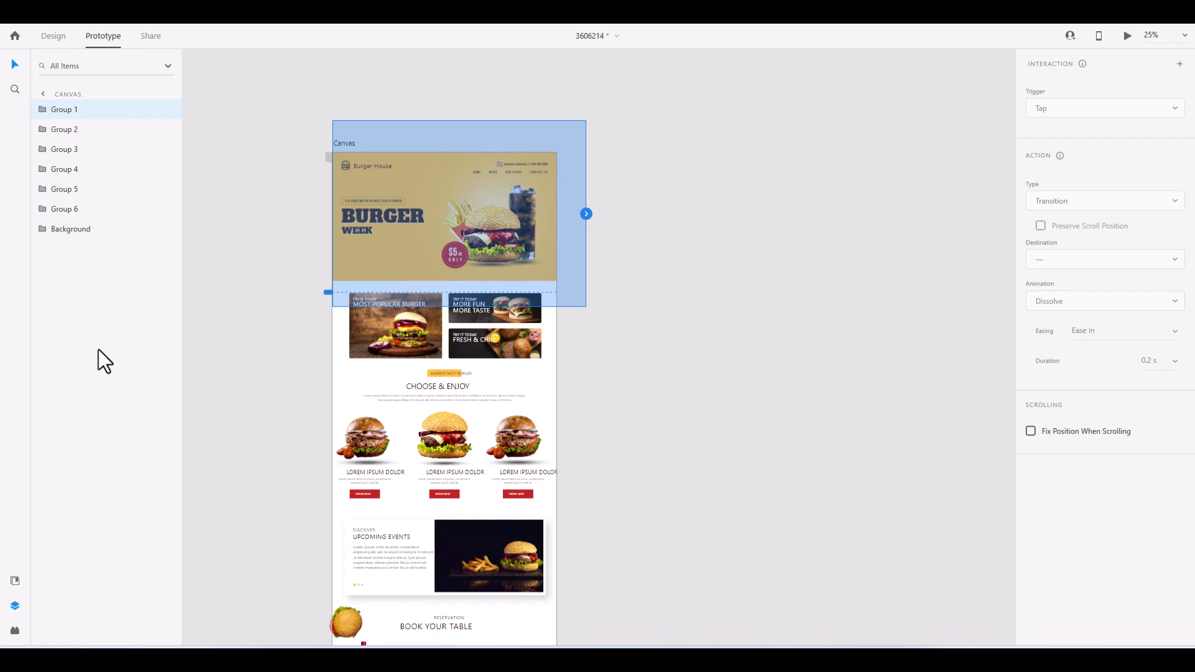
left_click(42, 111)
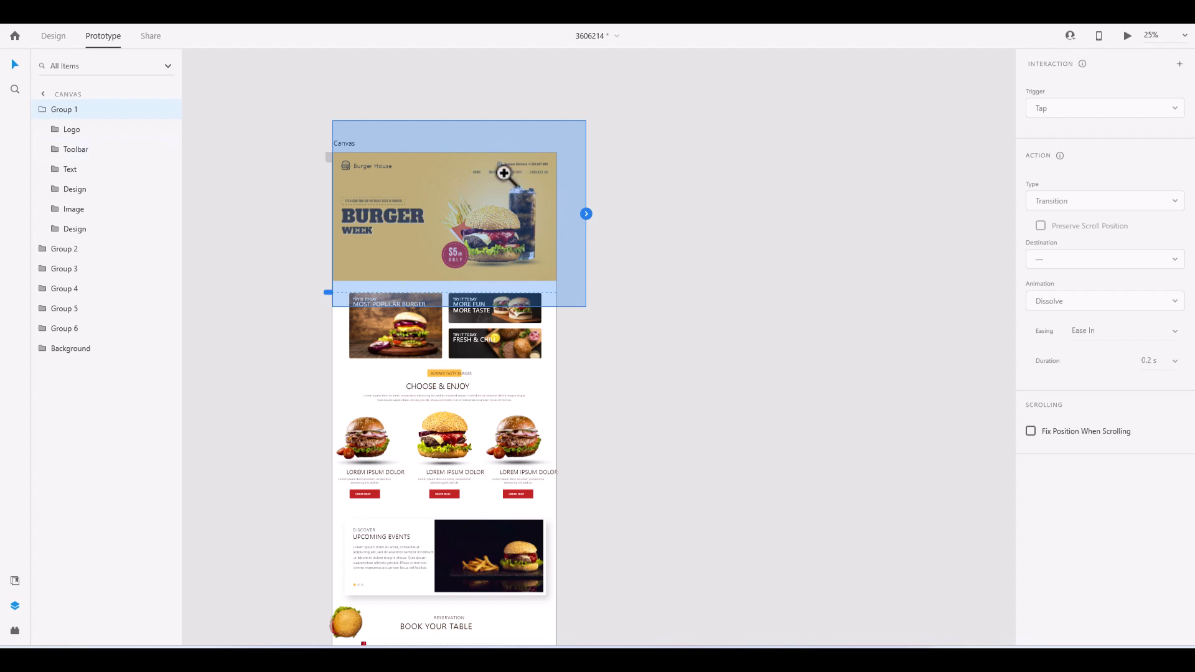
scroll(503, 172, "up", 5)
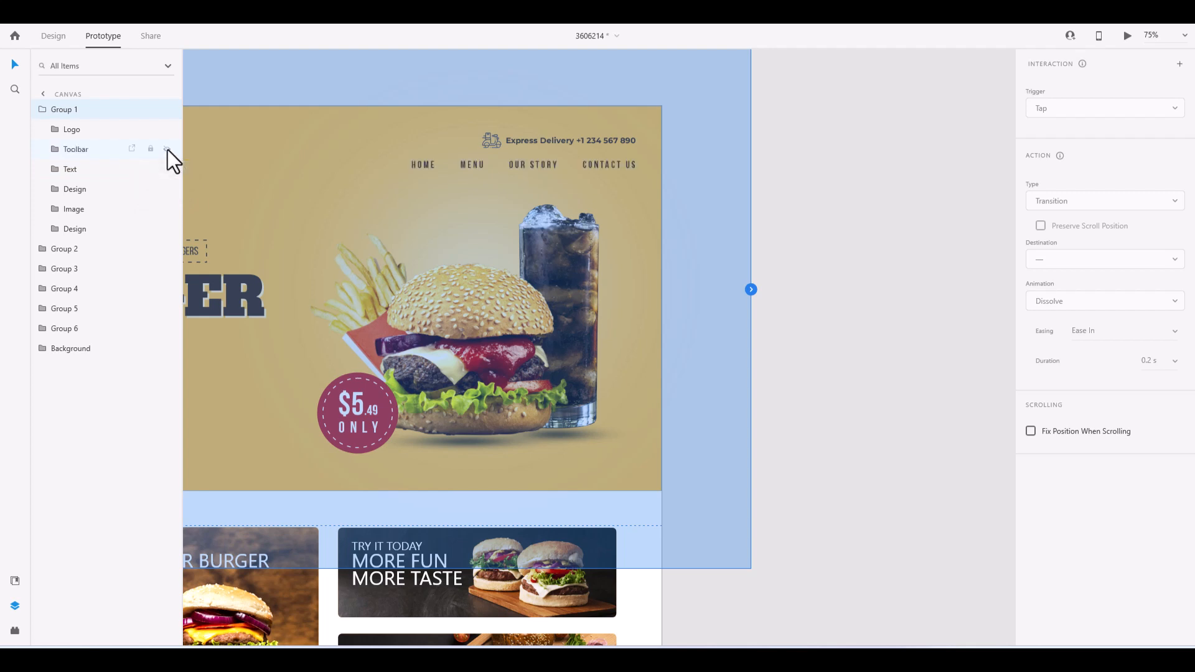
Expand the Toolbar group inside Group 1 and select its Links layer
left_click_drag(167, 151, 598, 170)
left_click(824, 251)
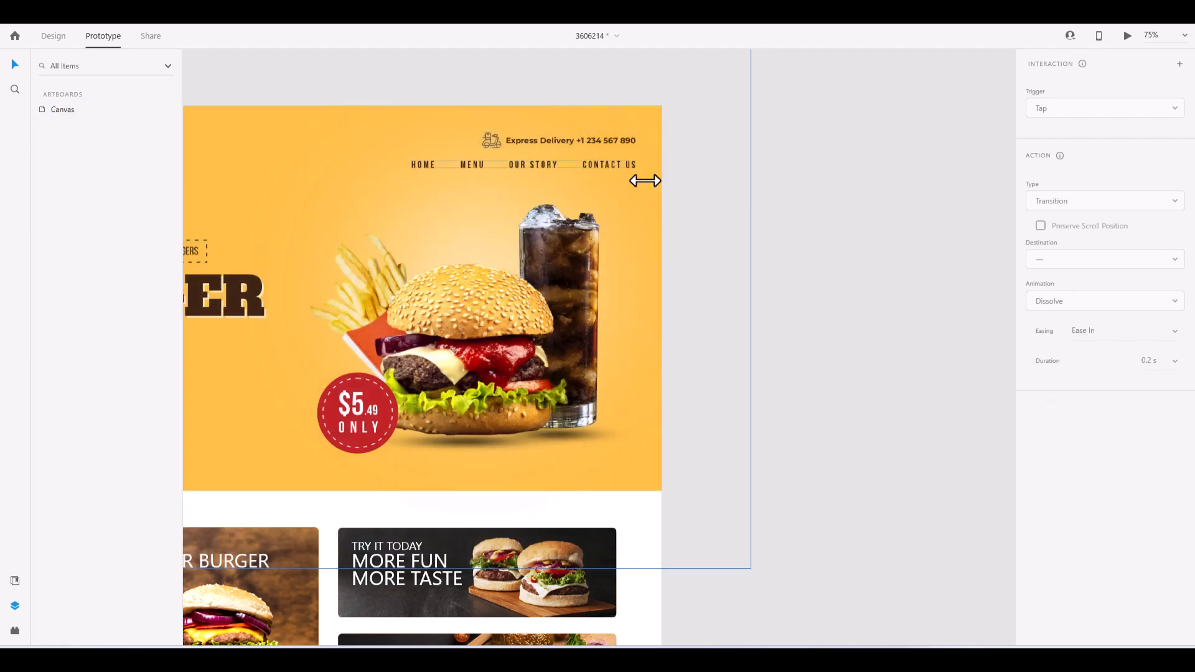
left_click(608, 166)
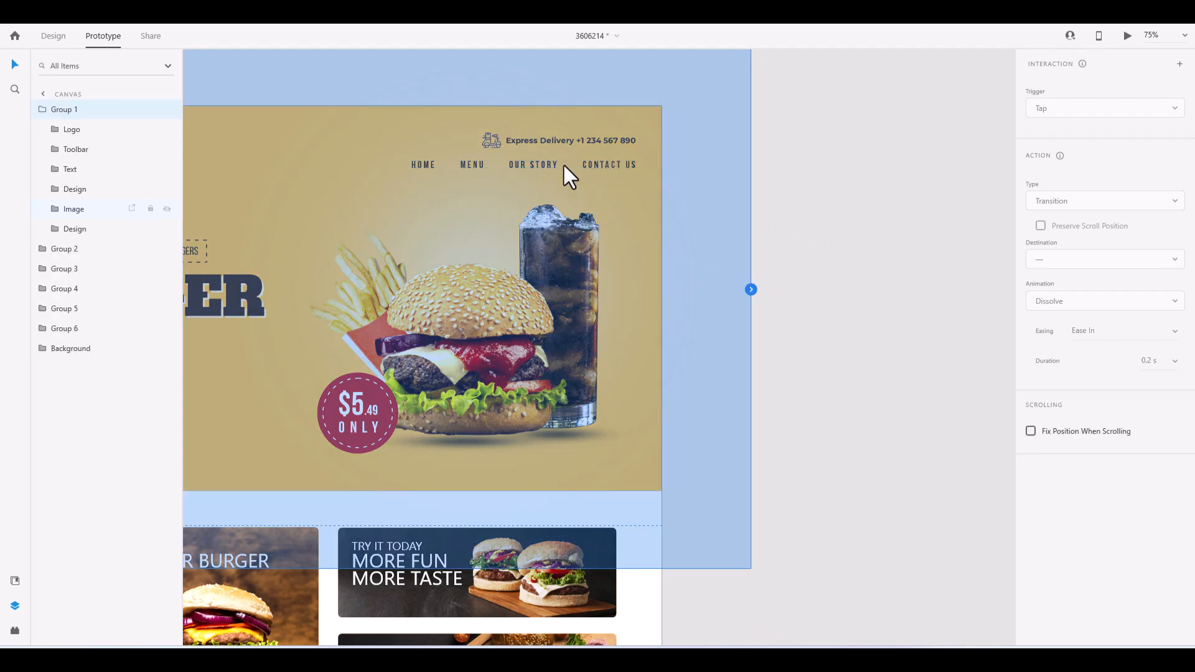
left_click(82, 153)
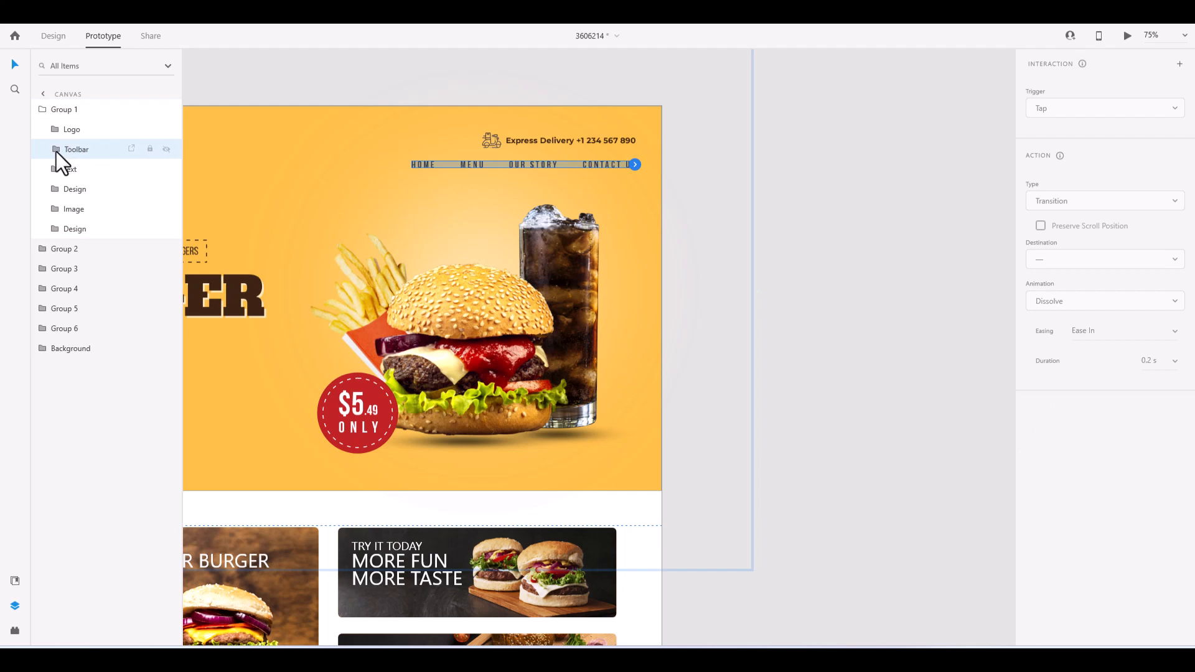
left_click(57, 152)
left_click(88, 172)
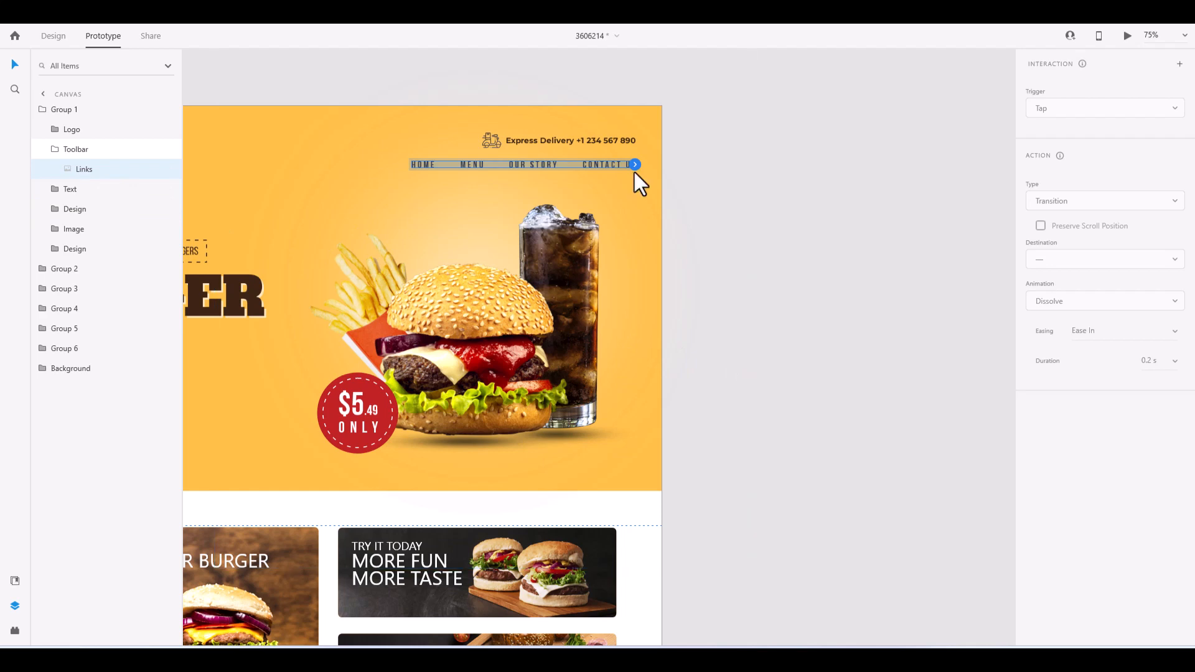
Connect the Links layer to Group 6, the reservation section, with a Tap-triggered Scroll To interaction
key("ctrl+minus")
key("ctrl+minus")
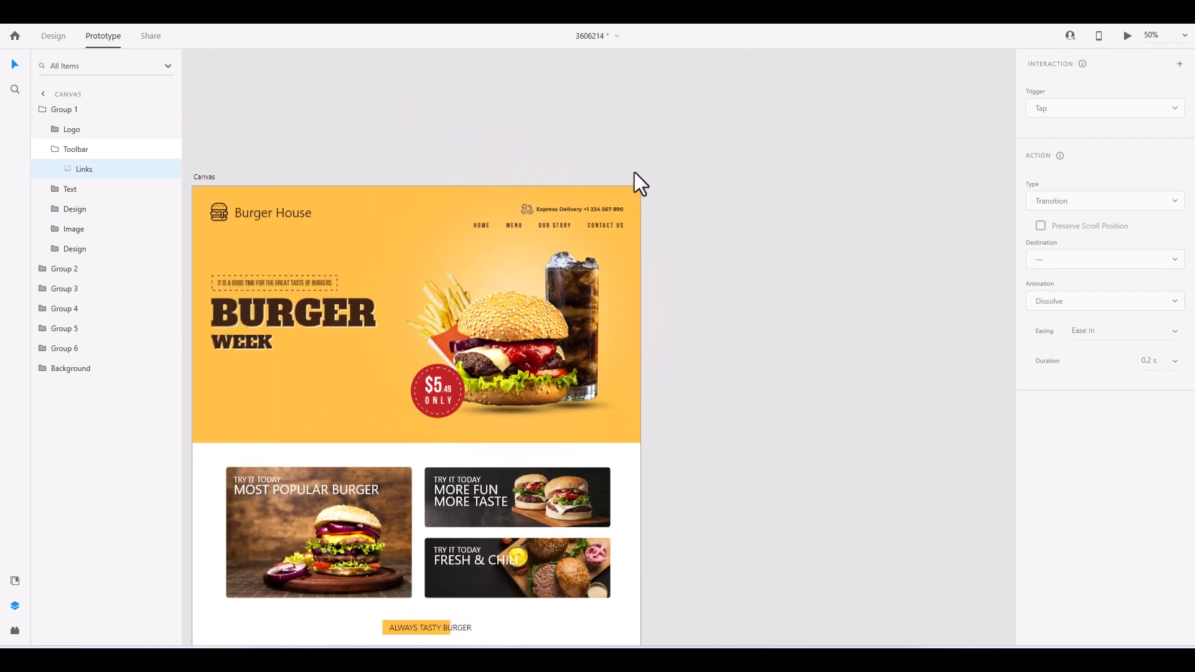
left_click_drag(703, 357, 637, 201)
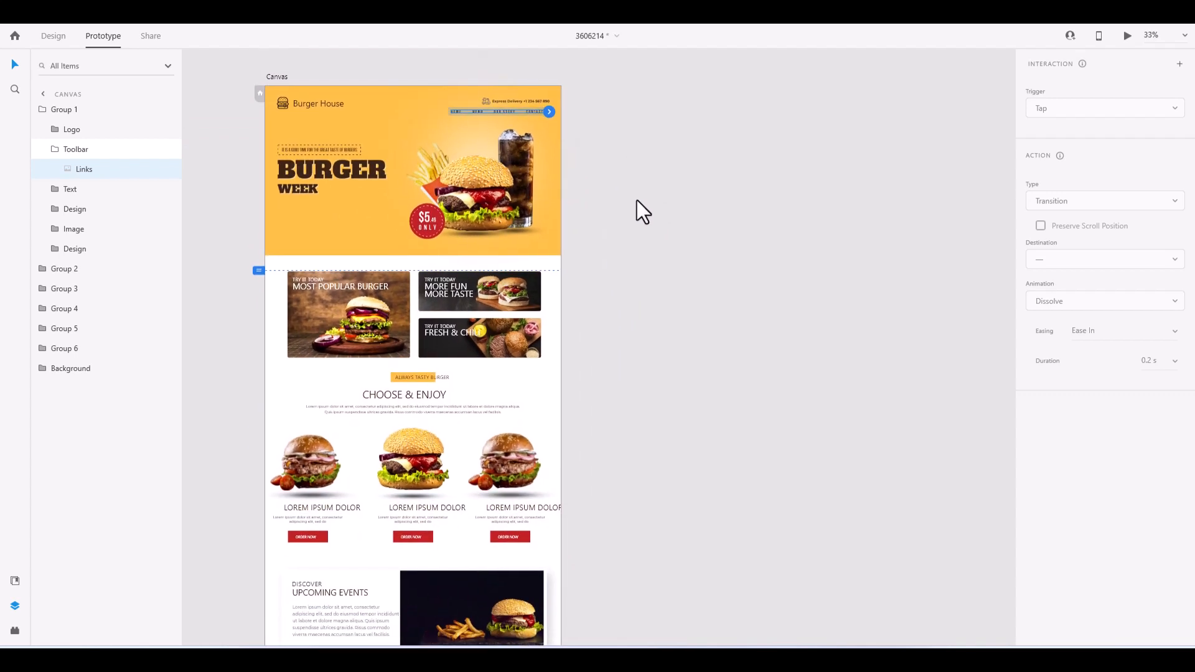
key("ctrl+minus")
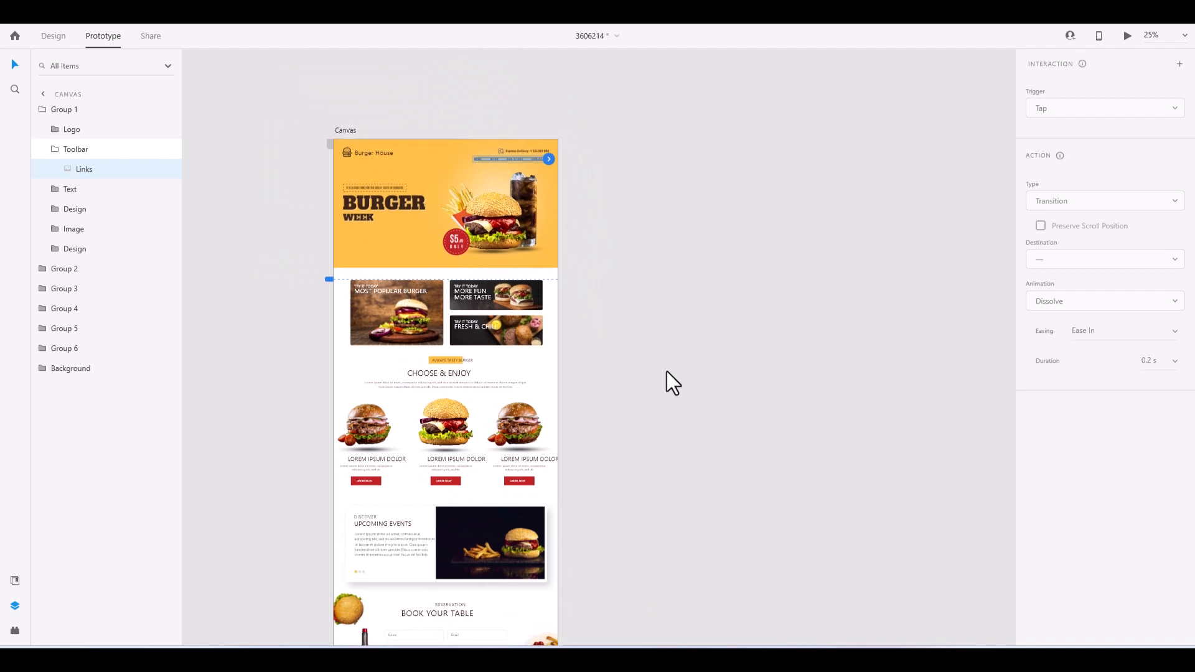
left_click_drag(667, 371, 601, 260)
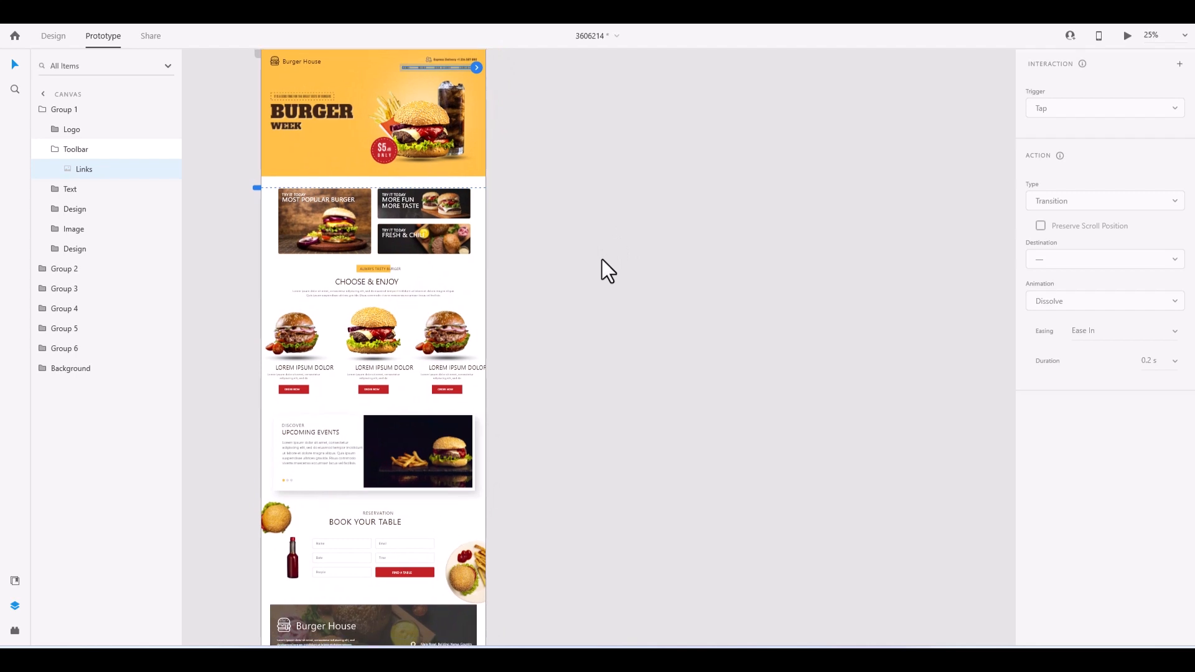
key("ctrl+minus")
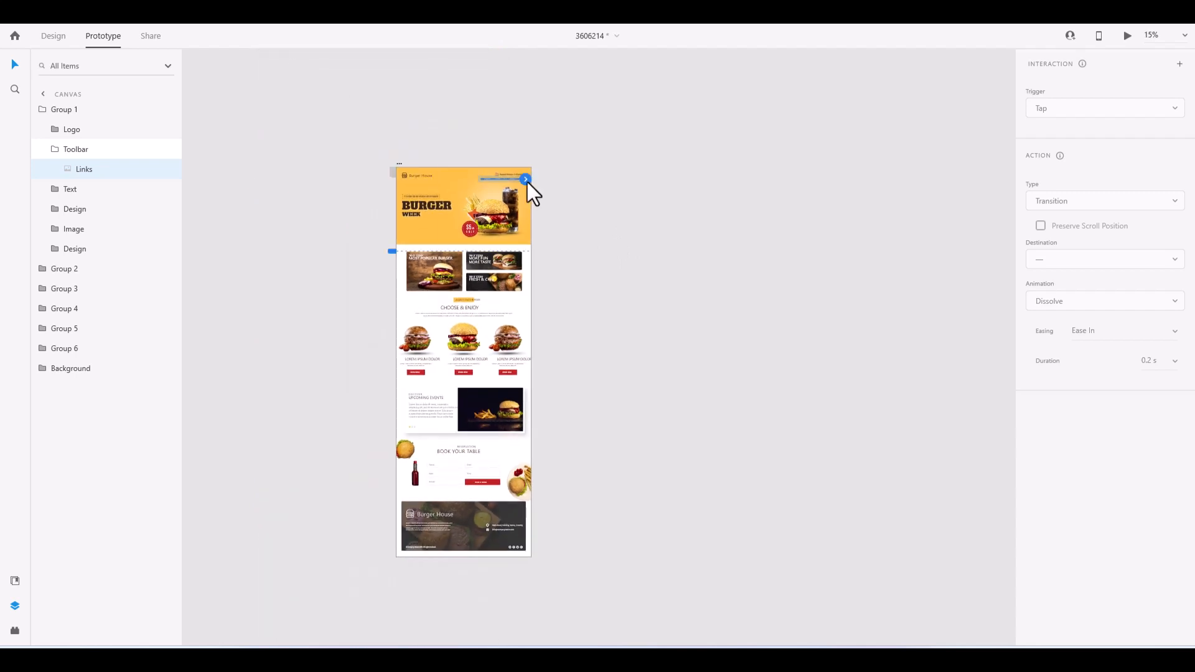
left_click_drag(562, 199, 475, 517)
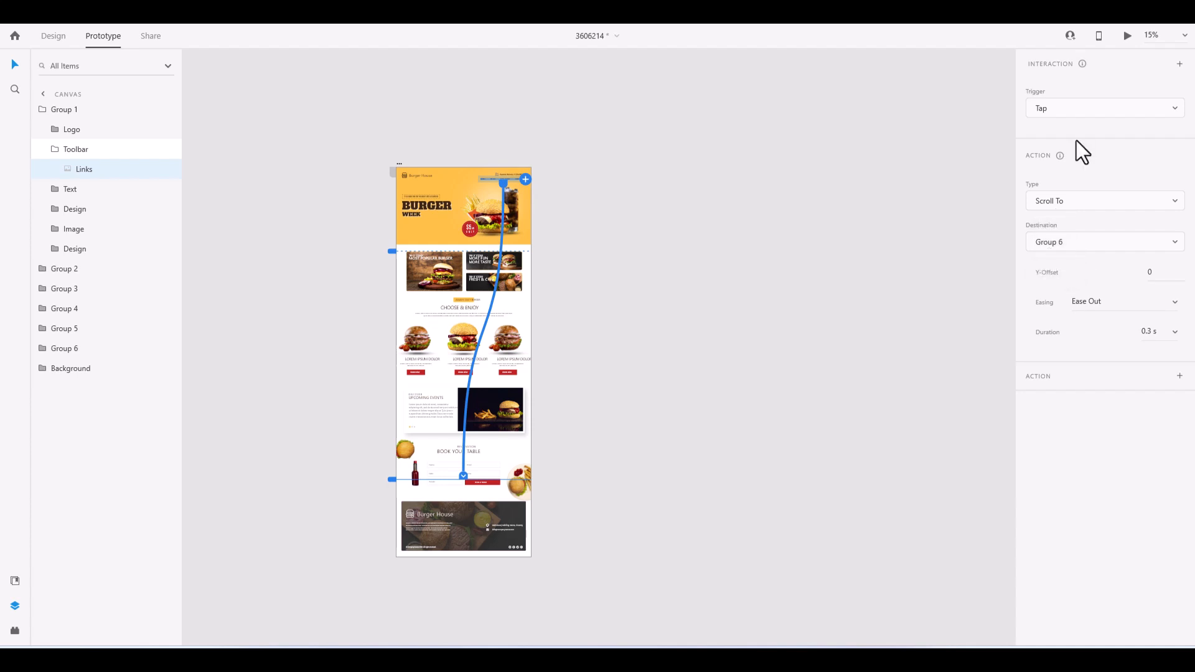
Review the available triggers and action types for the Links interaction, keeping Tap and Scroll To
left_click(1088, 110)
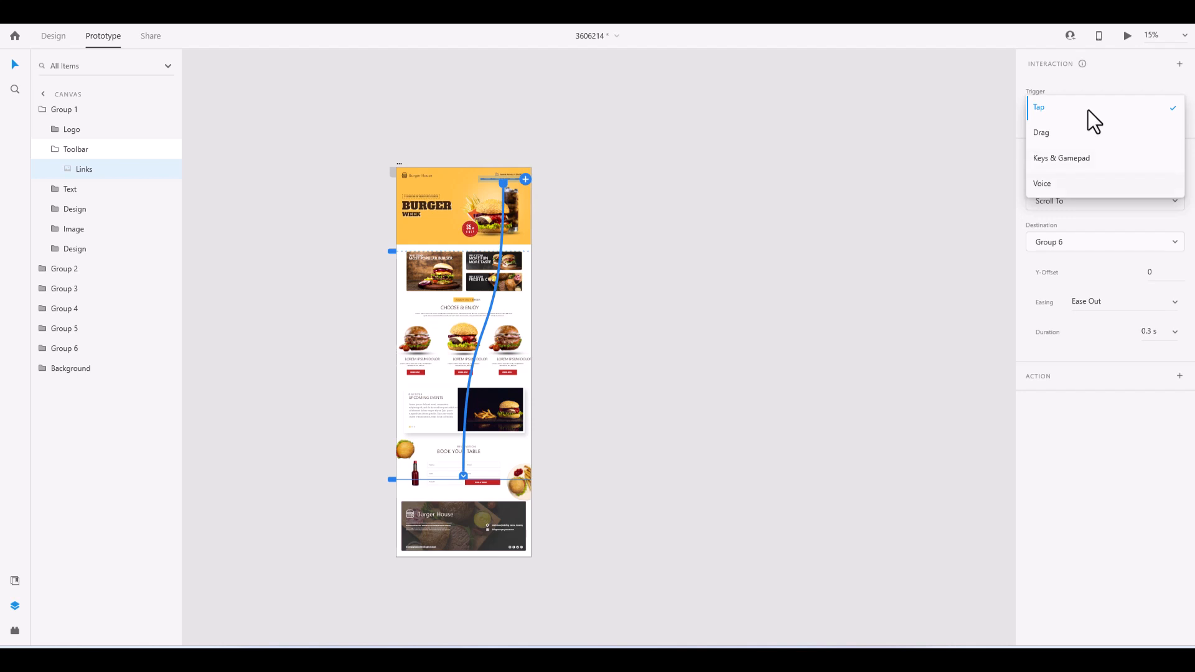
left_click(1105, 473)
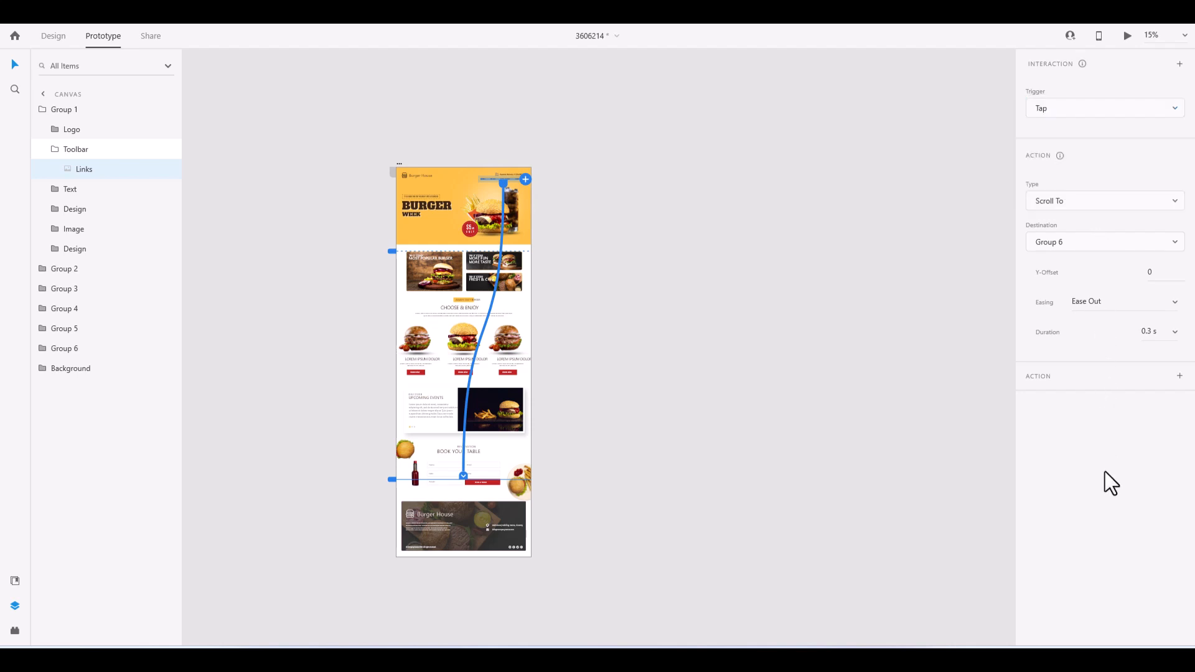
left_click(1078, 213)
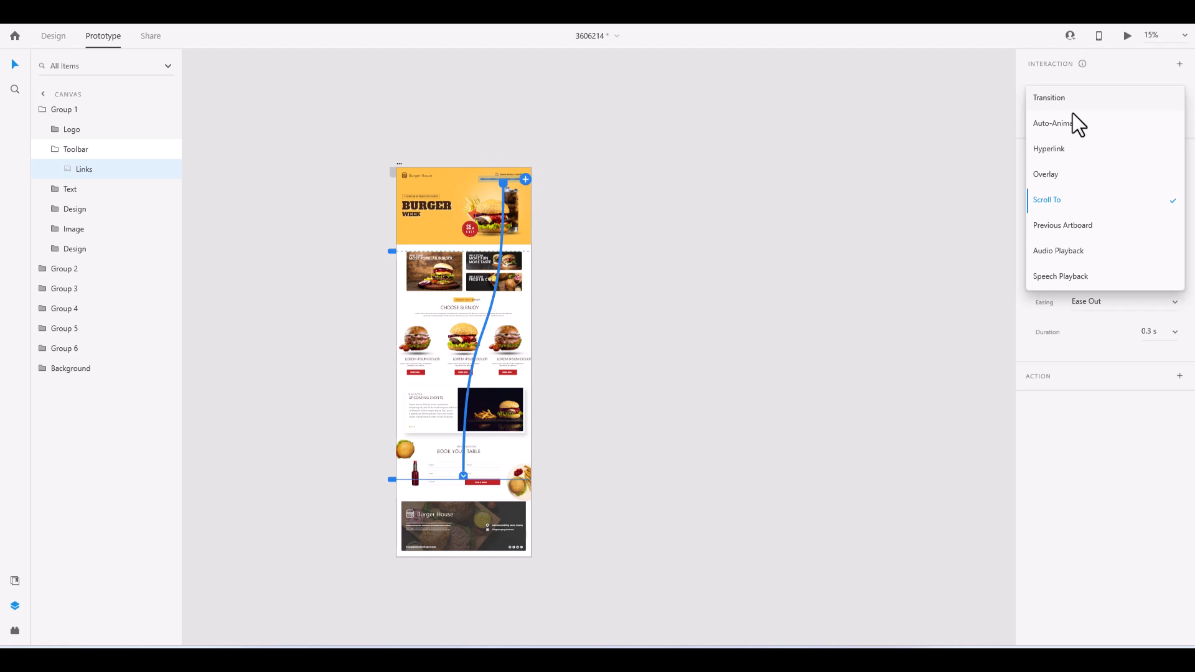
left_click(1083, 457)
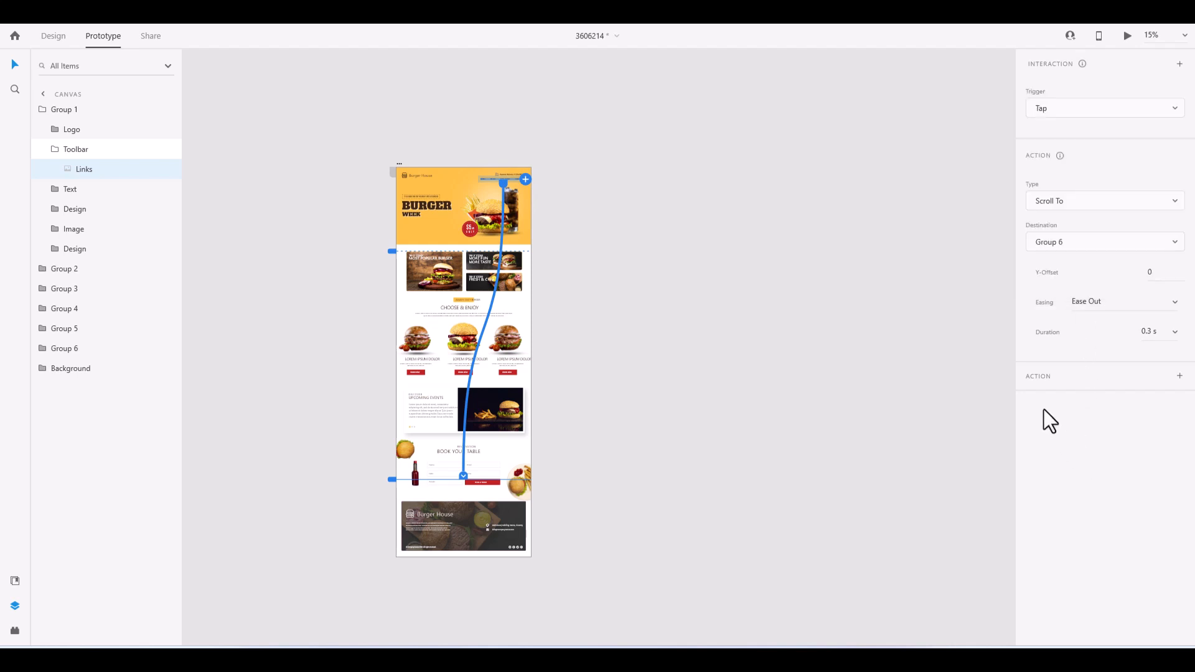
Preview the burger page and test the CONTACT US link in its header
left_click(1126, 38)
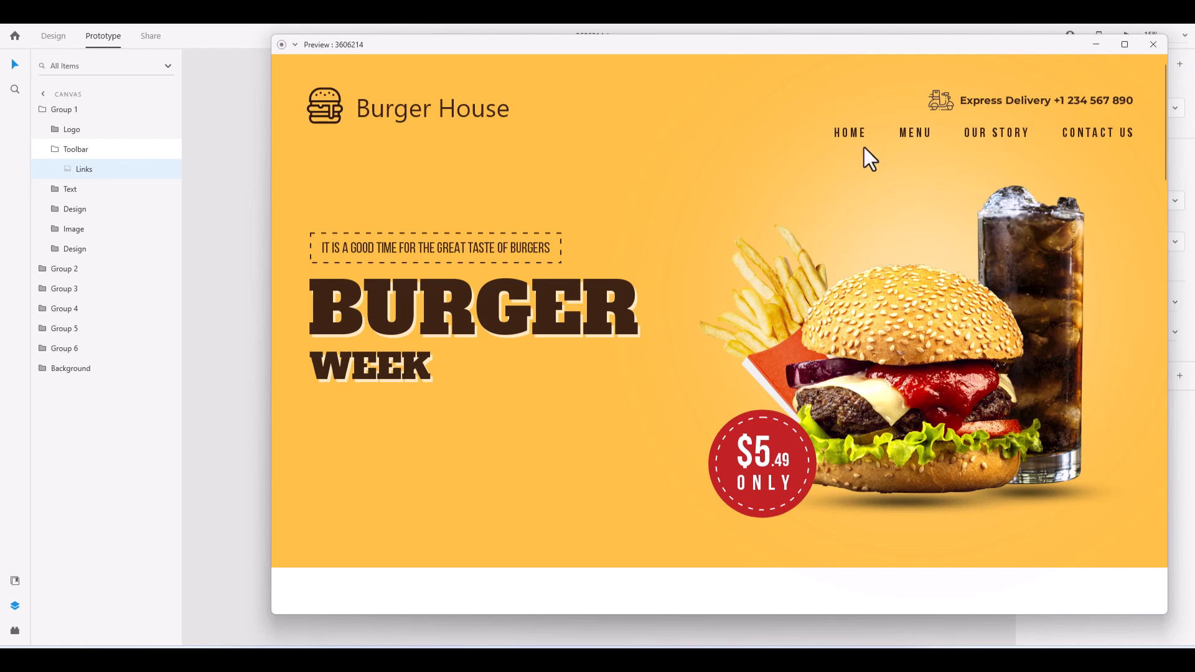
left_click(1094, 137)
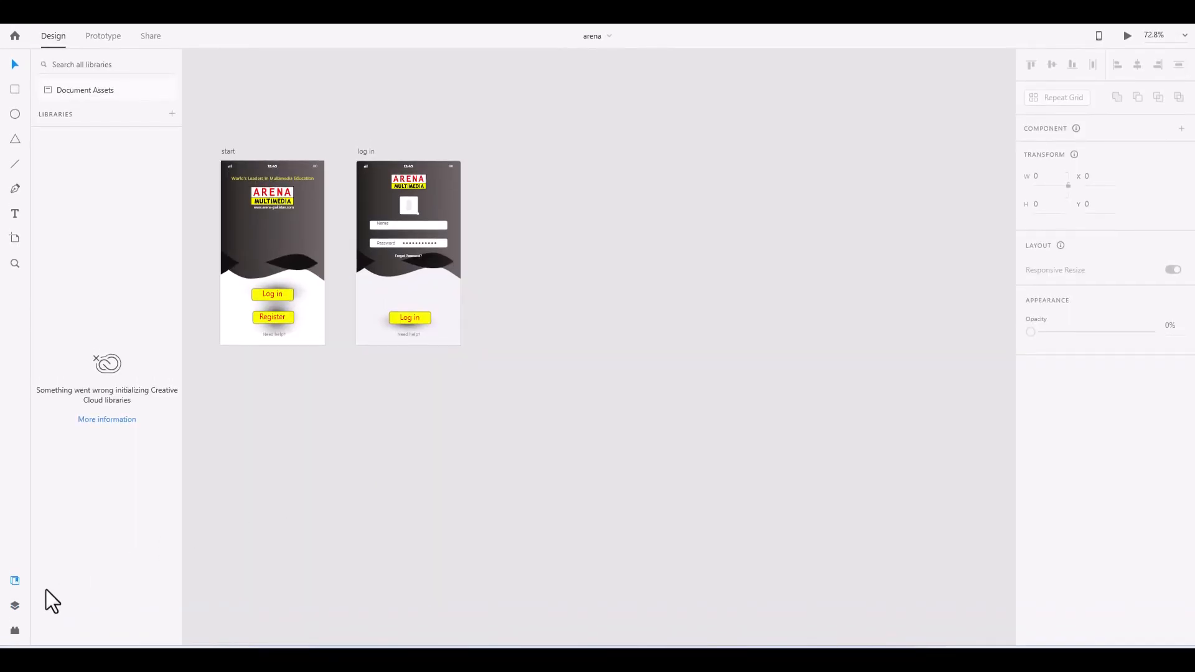
In the arena document, show the layers and view the start and log in artboards side by side at 150%
left_click(15, 606)
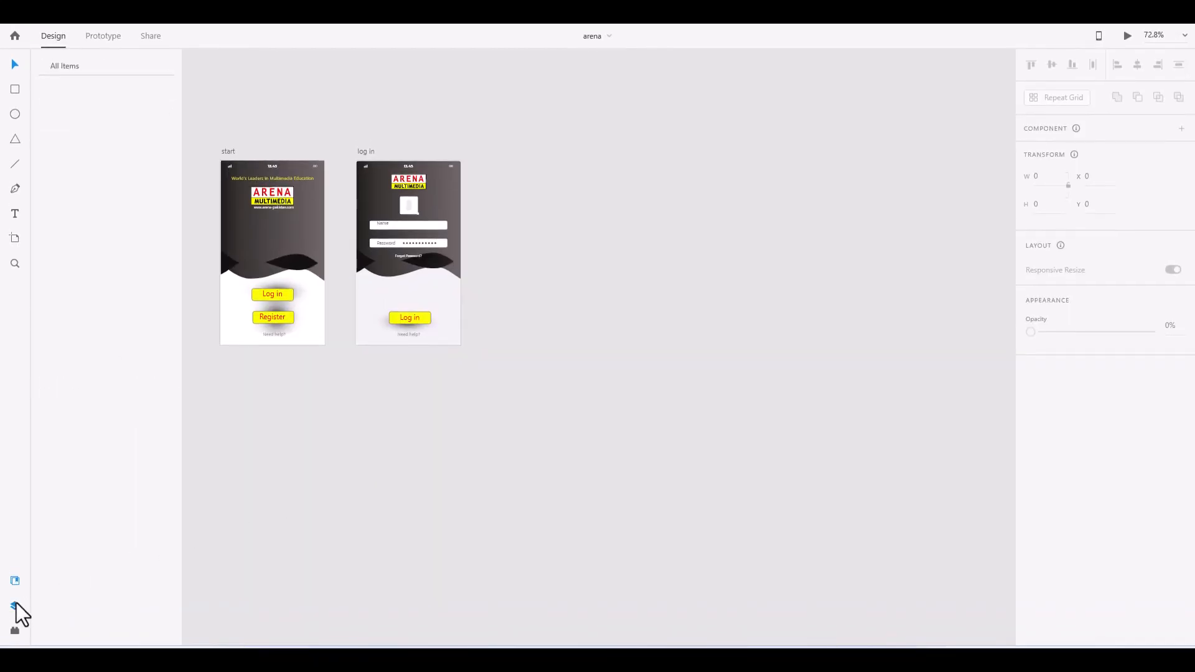
key("space")
left_click_drag(305, 379, 488, 469)
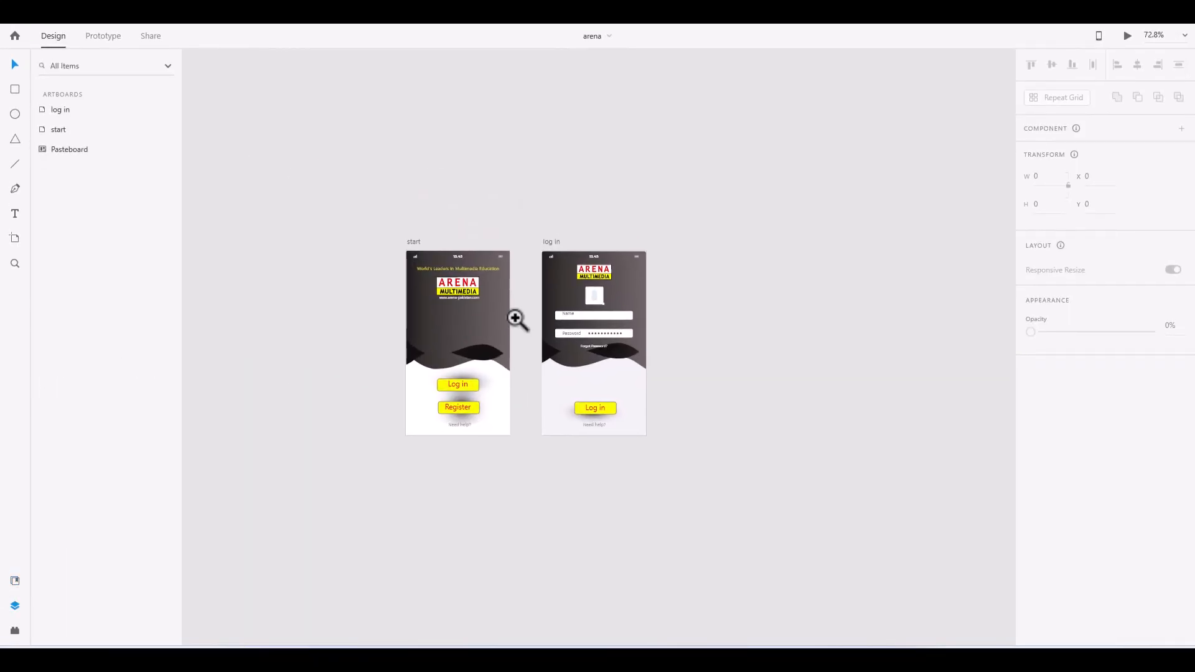
scroll(515, 318, "up", 6)
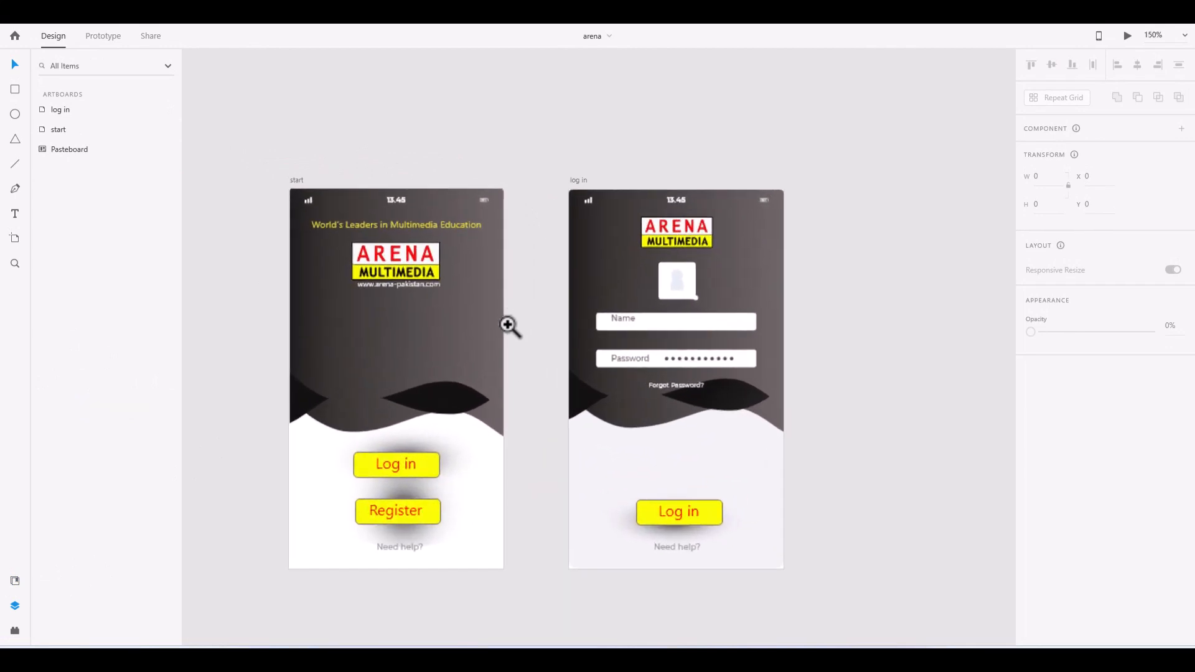
left_click_drag(490, 350, 533, 350)
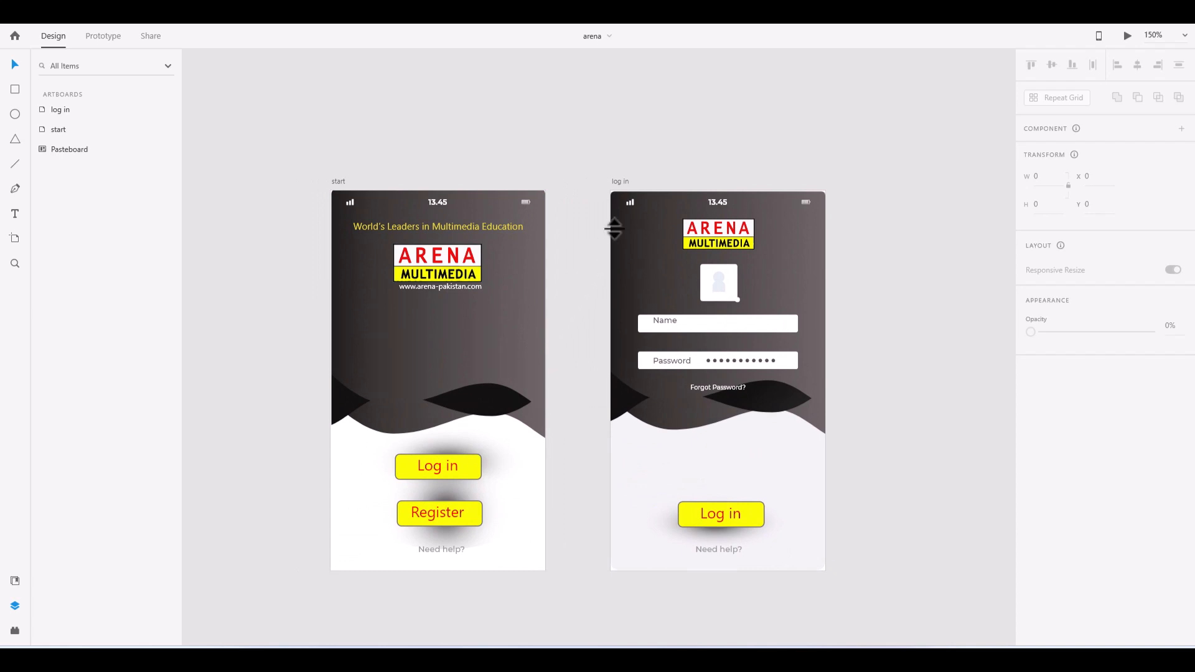
left_click_drag(645, 181, 559, 172)
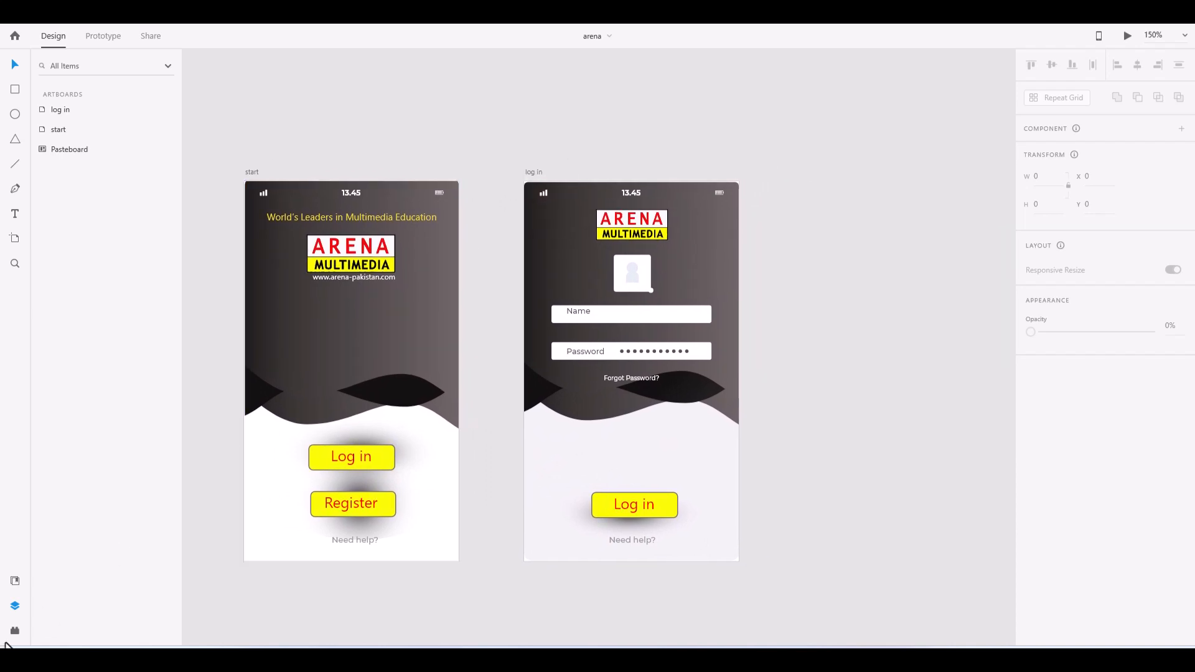
Try drawing a blank artboard beside the log in artboard at a similar height, and undo it
left_click(14, 240)
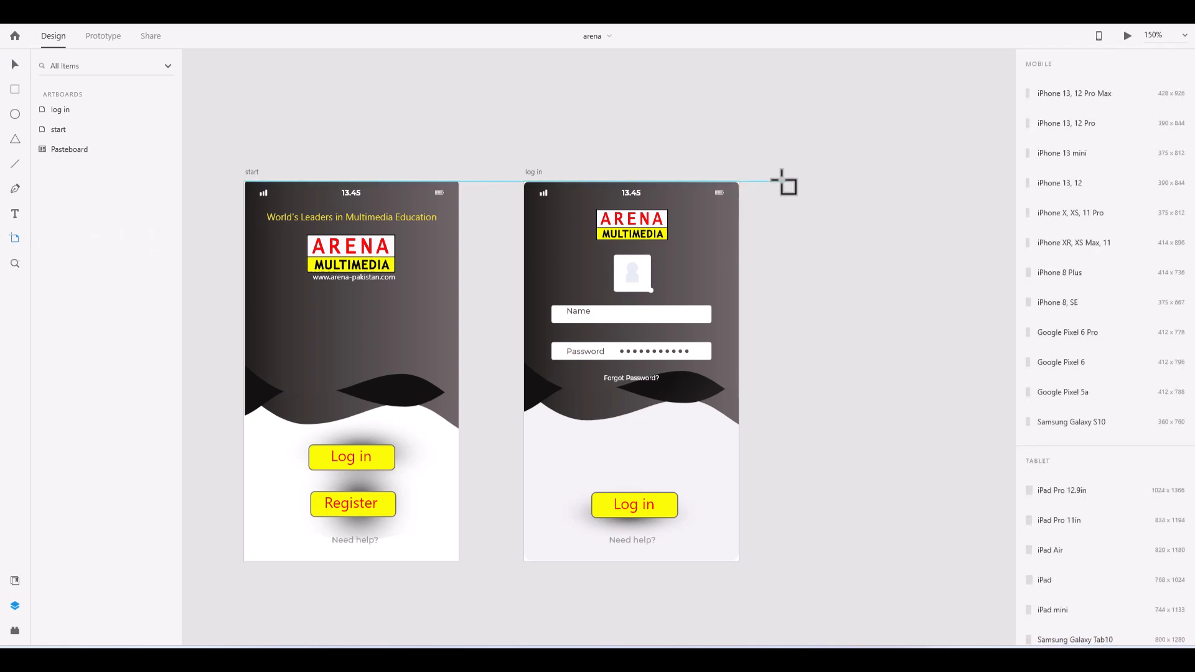
left_click_drag(782, 180, 976, 561)
key("ctrl+z")
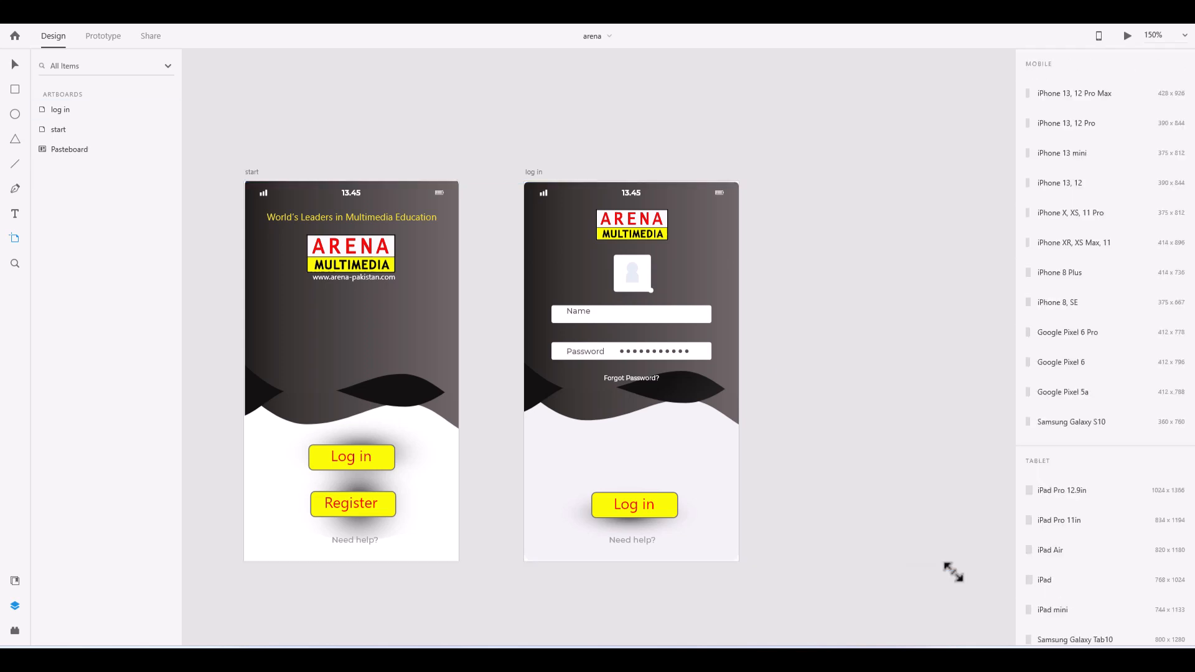
Try duplicating the log in artboard into the empty space beside it, and undo the copy
left_click(536, 169)
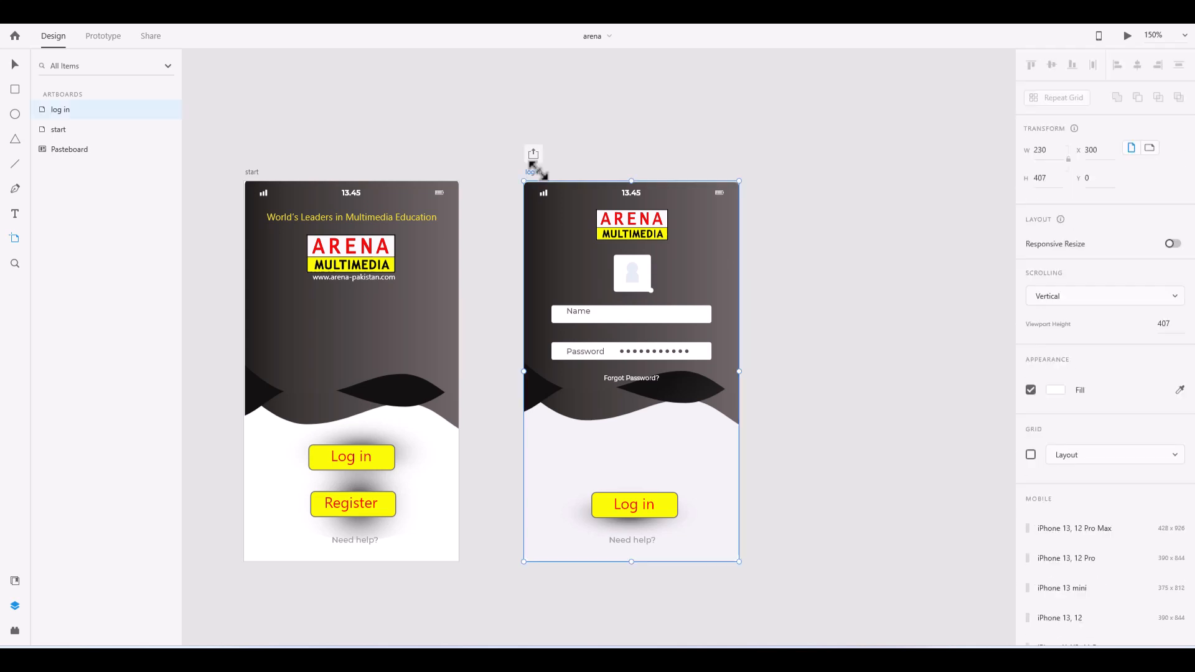
left_click_drag(537, 170, 790, 177)
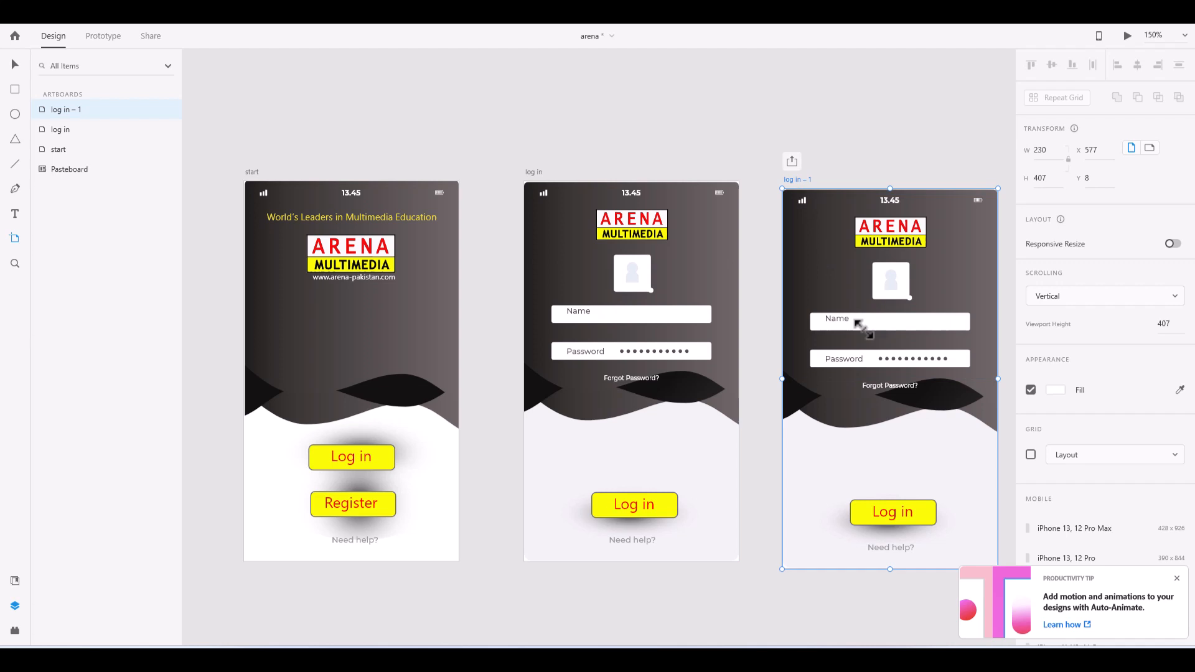
key("ctrl+z")
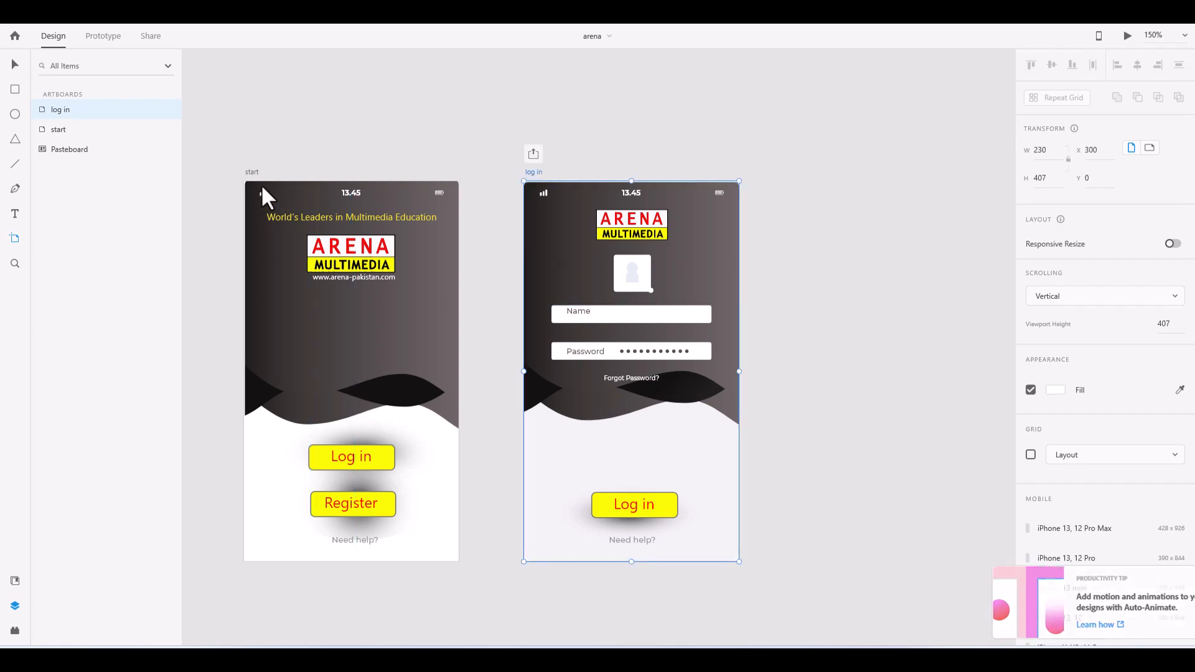
Select the start artboard in the layers and review the commands available for it, such as Copy and Duplicate
left_click(57, 133)
right_click(58, 133)
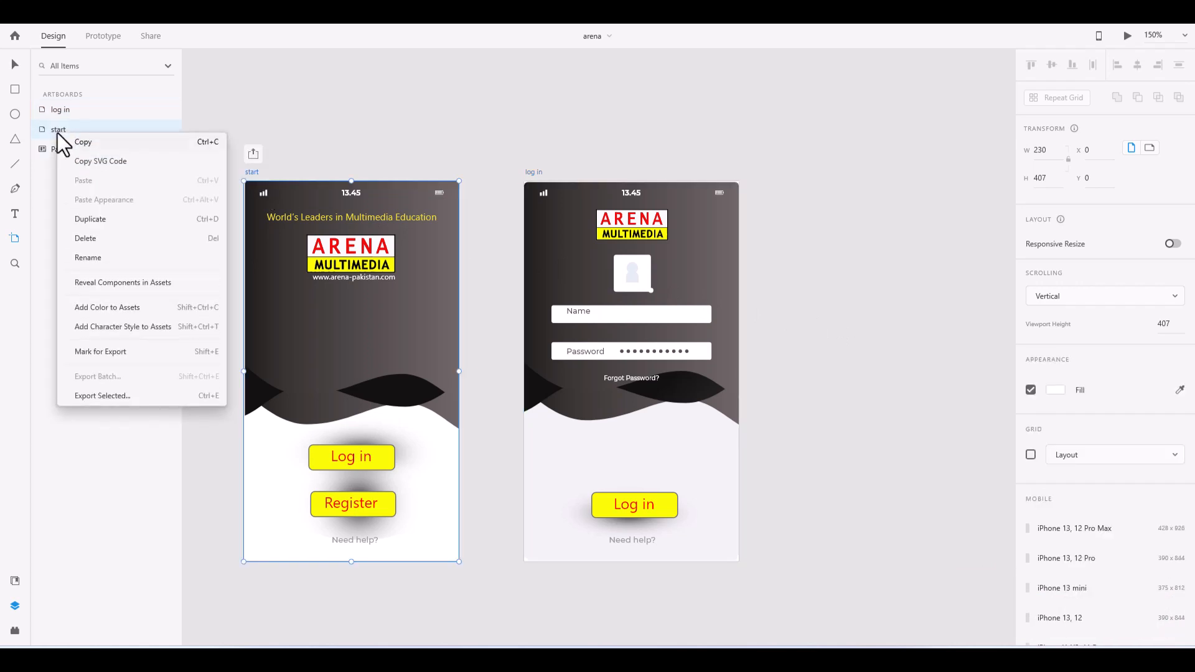
left_click(418, 8)
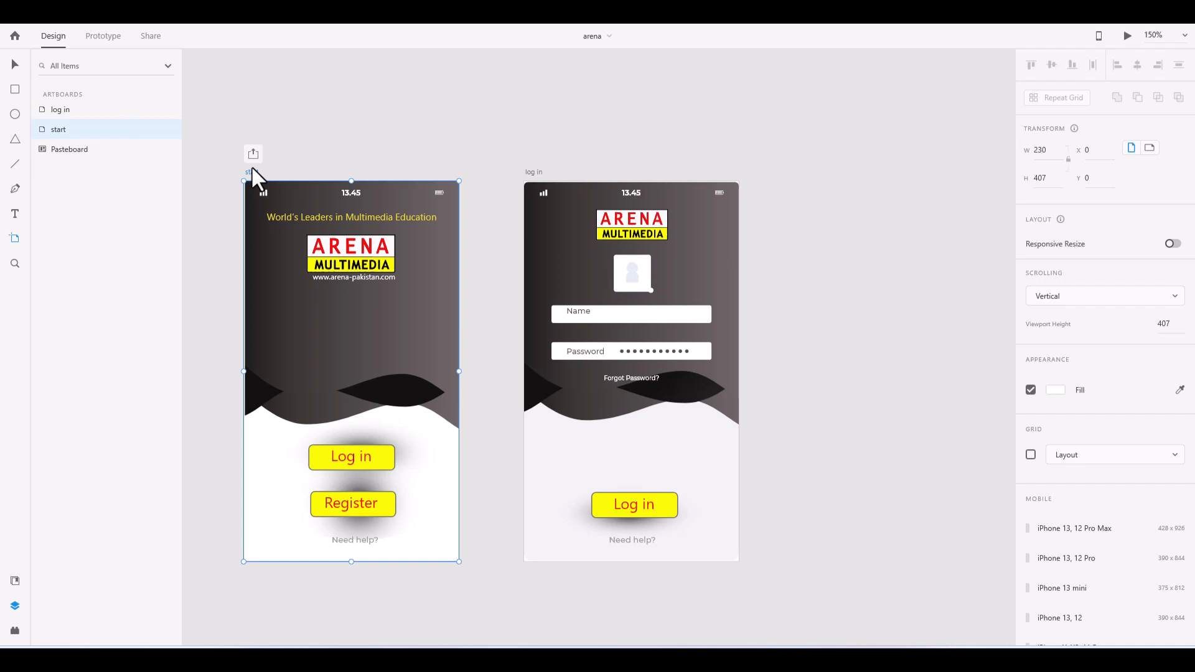
Switch to Prototype mode and connect the start artboard's Log in button to the log in artboard with a Tap-triggered Transition
left_click(99, 38)
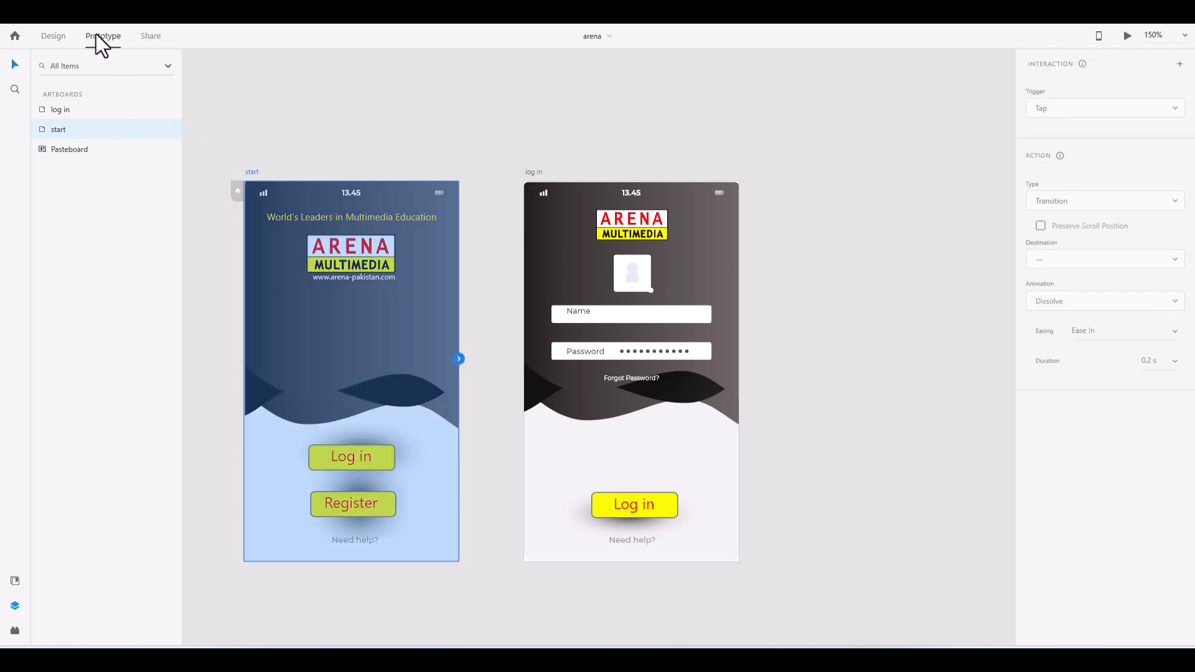
left_click(386, 457)
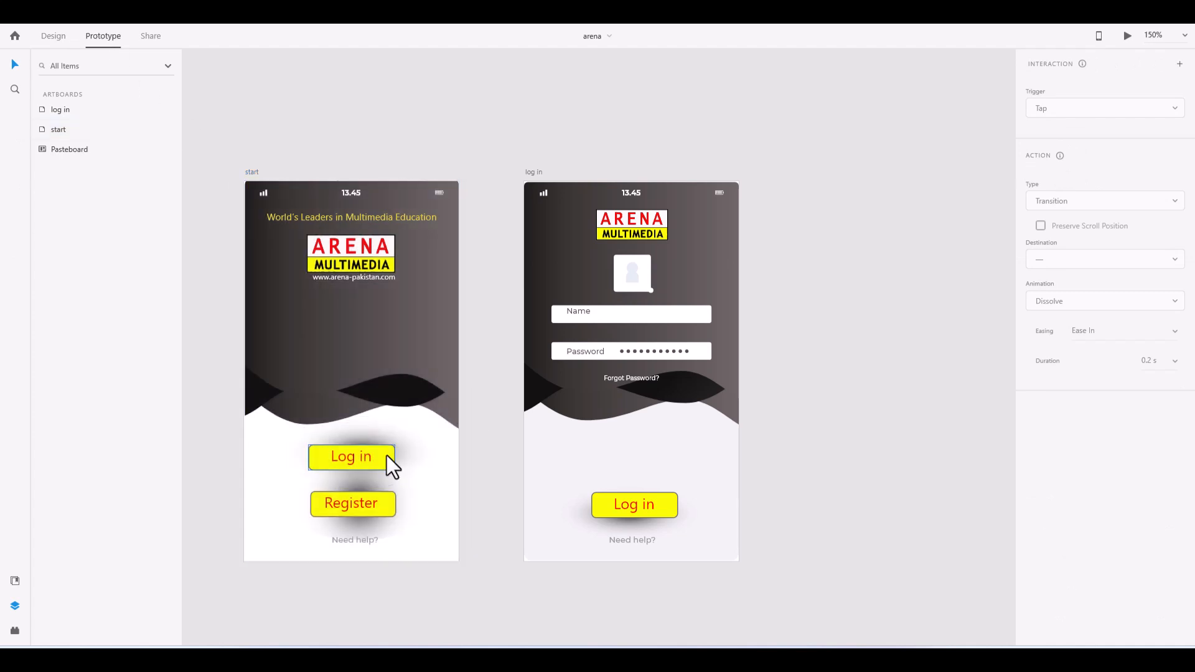
left_click(386, 456)
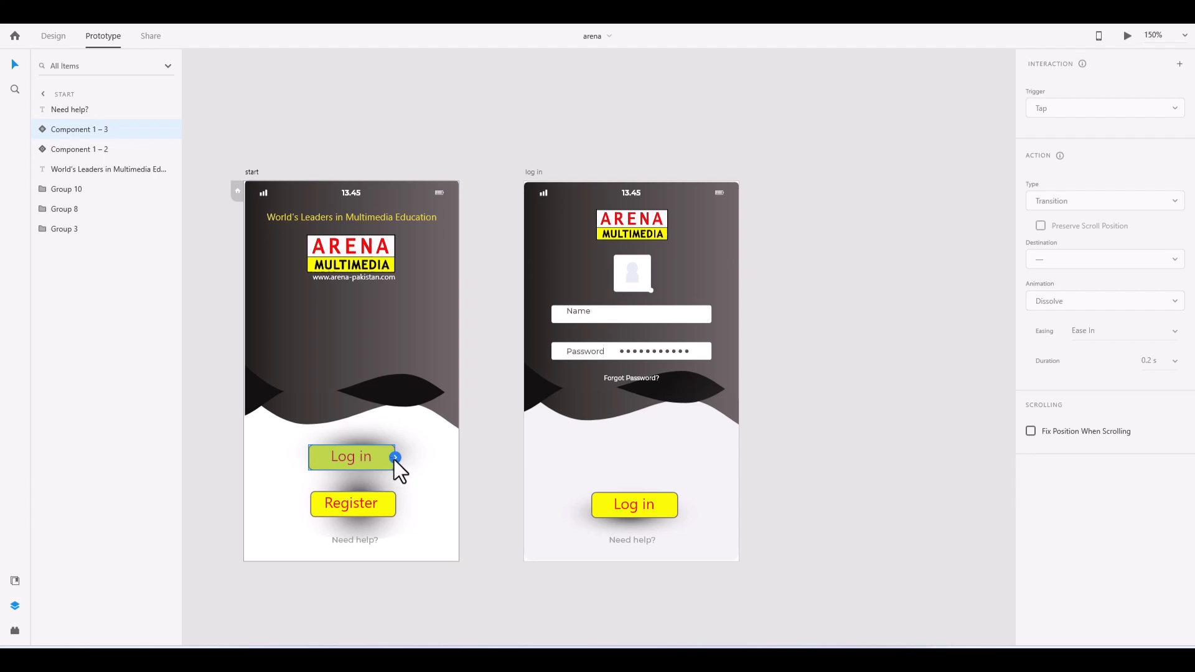
left_click_drag(396, 459, 528, 304)
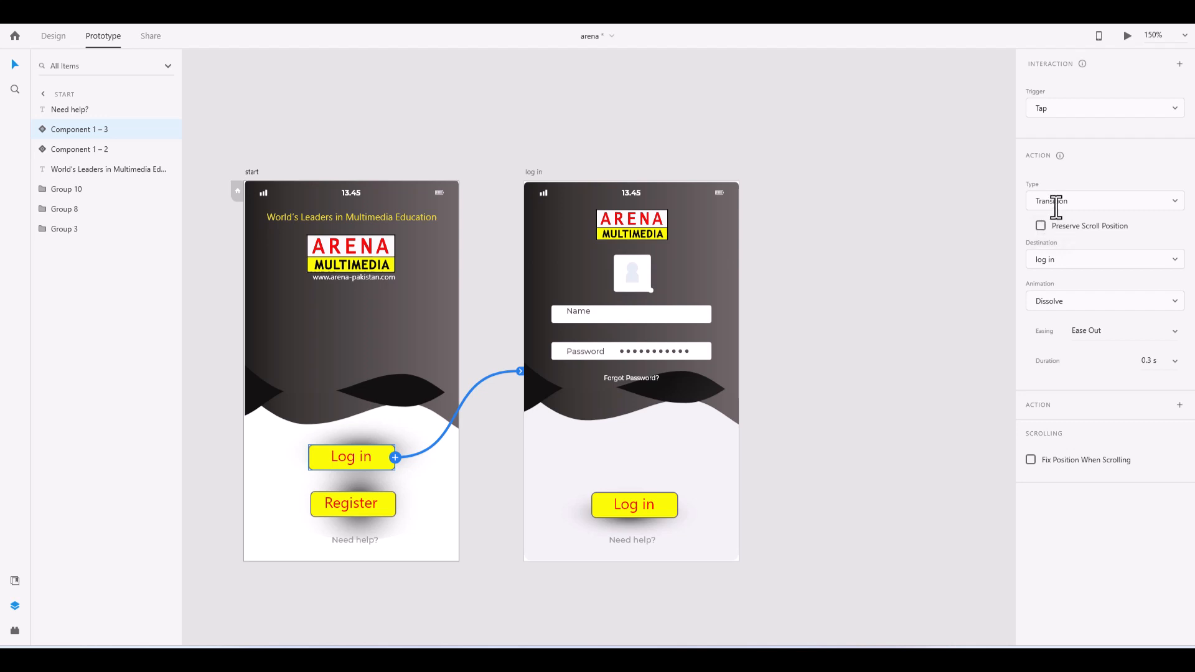
Set the Log in button's transition animation to Slide Right and test the button in a maximized preview
left_click(1085, 300)
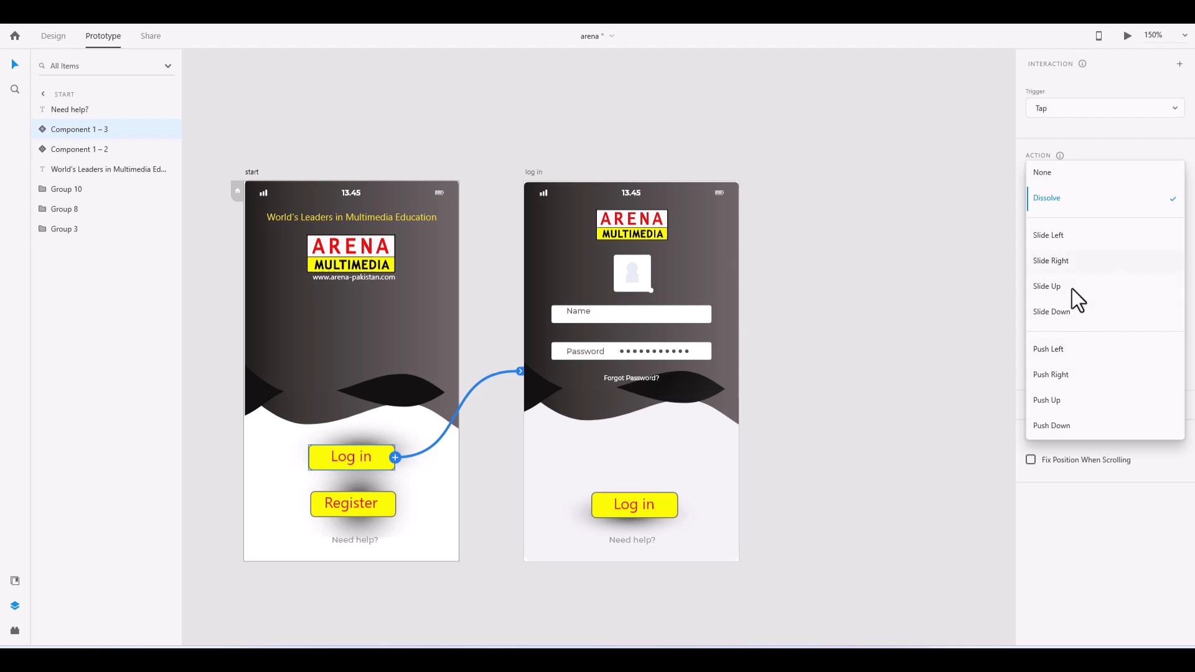
left_click(1073, 265)
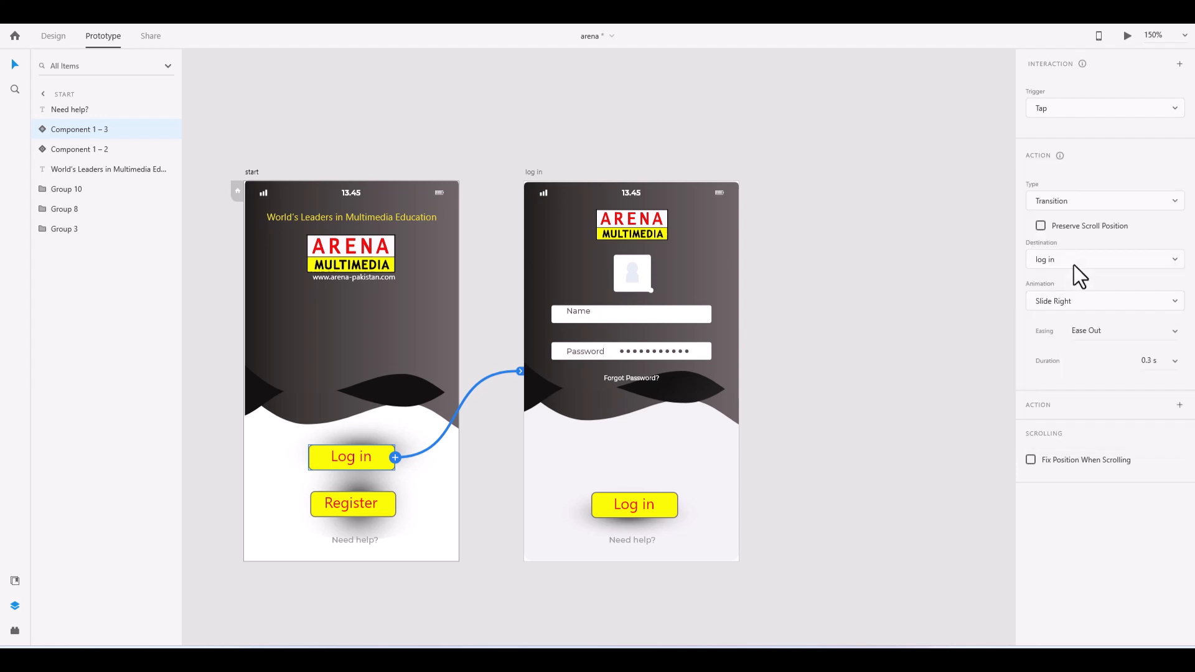
left_click(1128, 39)
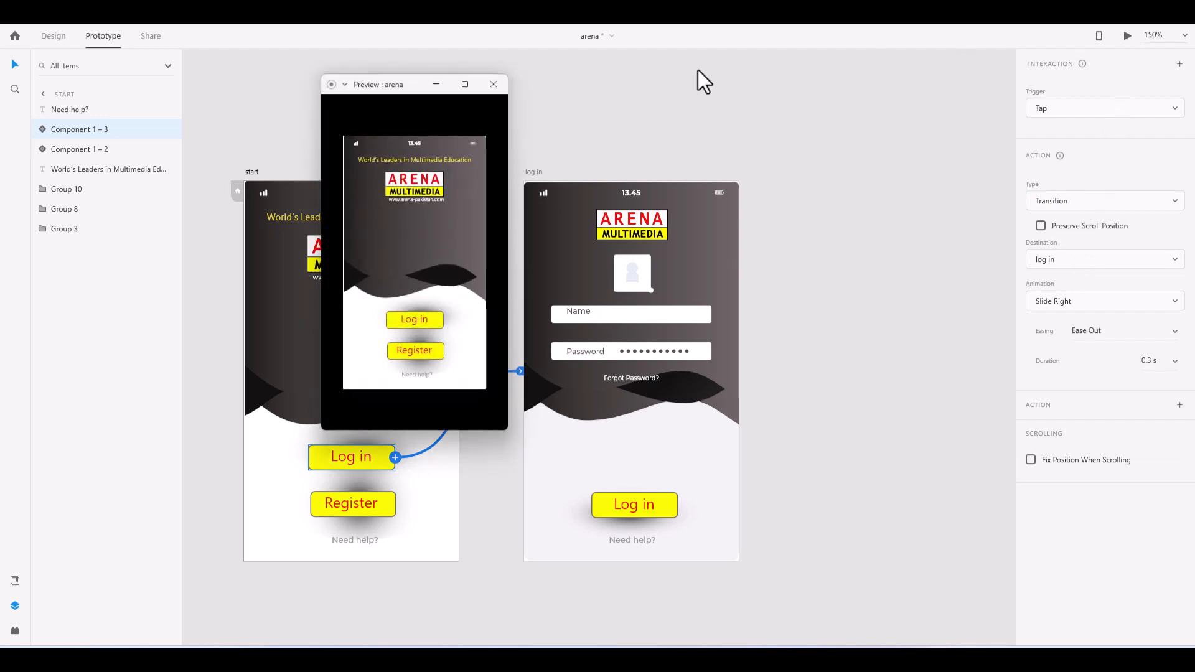
left_click(466, 84)
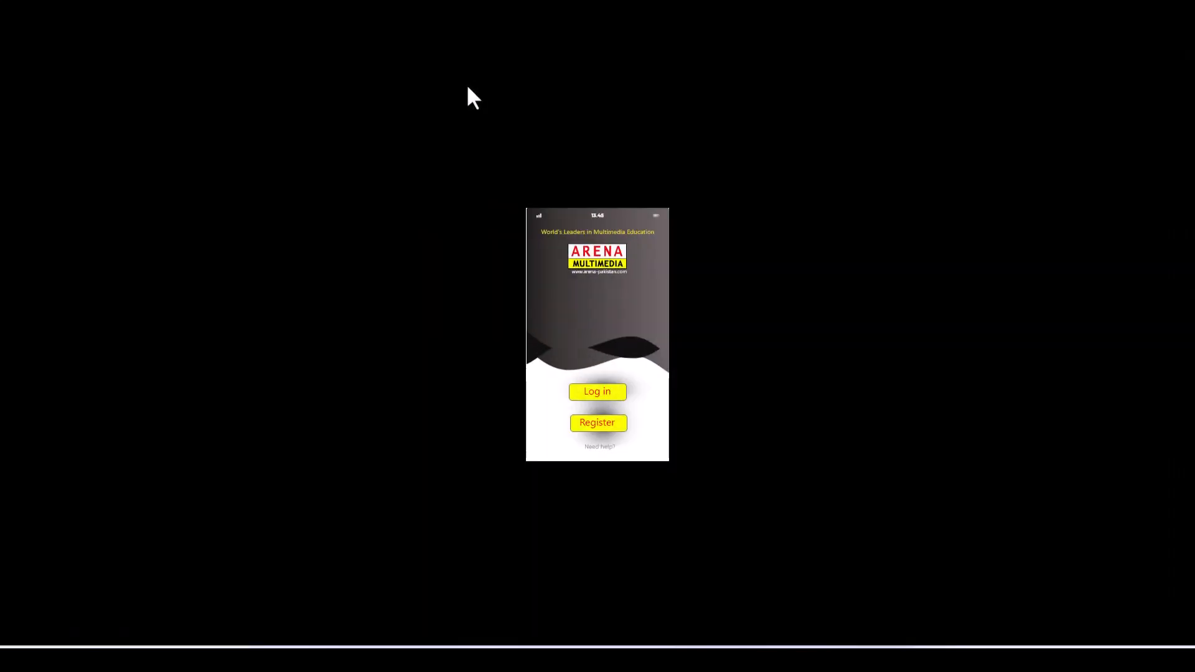
left_click(591, 394)
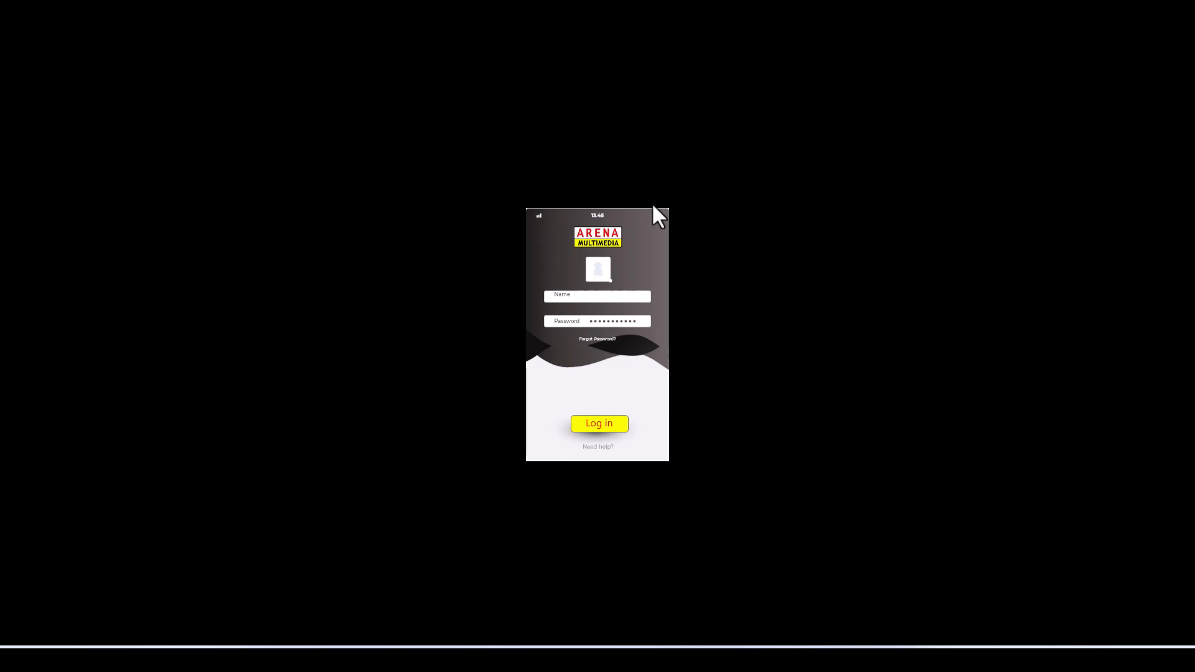
left_click(1183, 28)
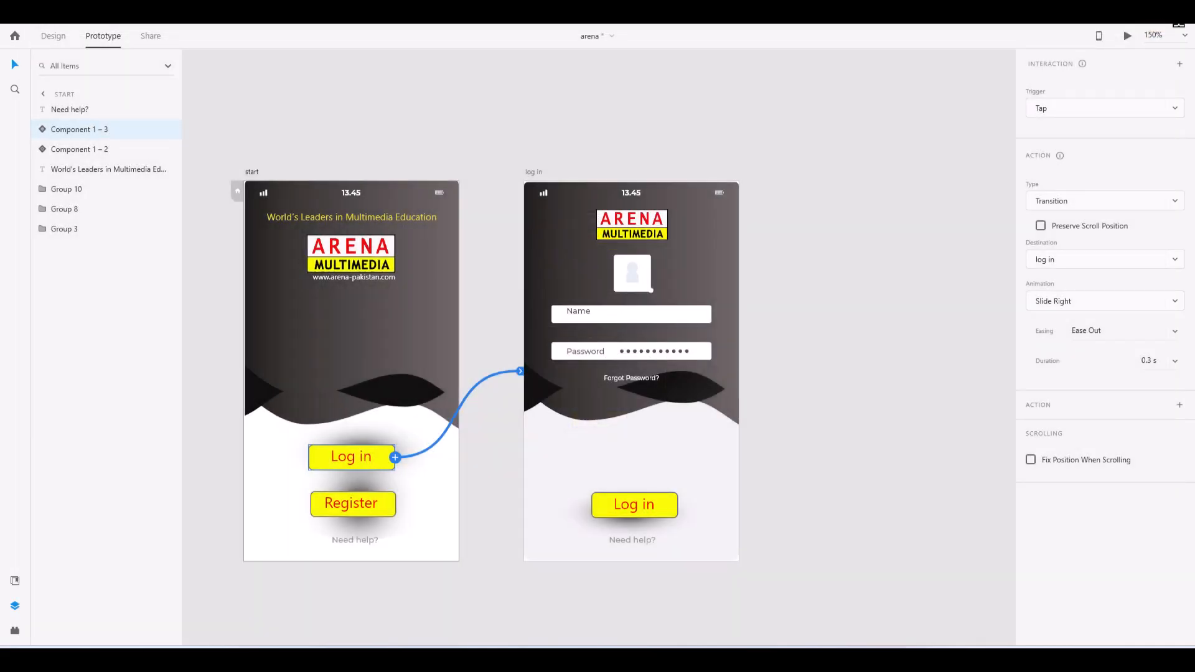
Set the Log in button's transition animation to Slide Left
left_click(1063, 303)
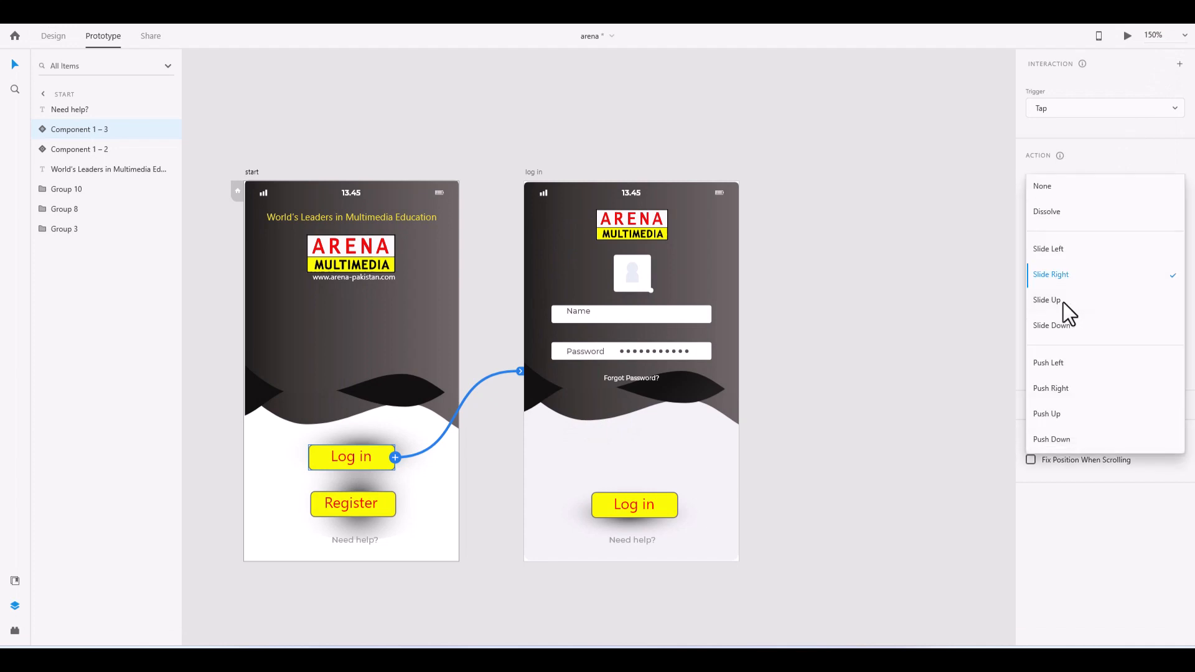
left_click(1060, 249)
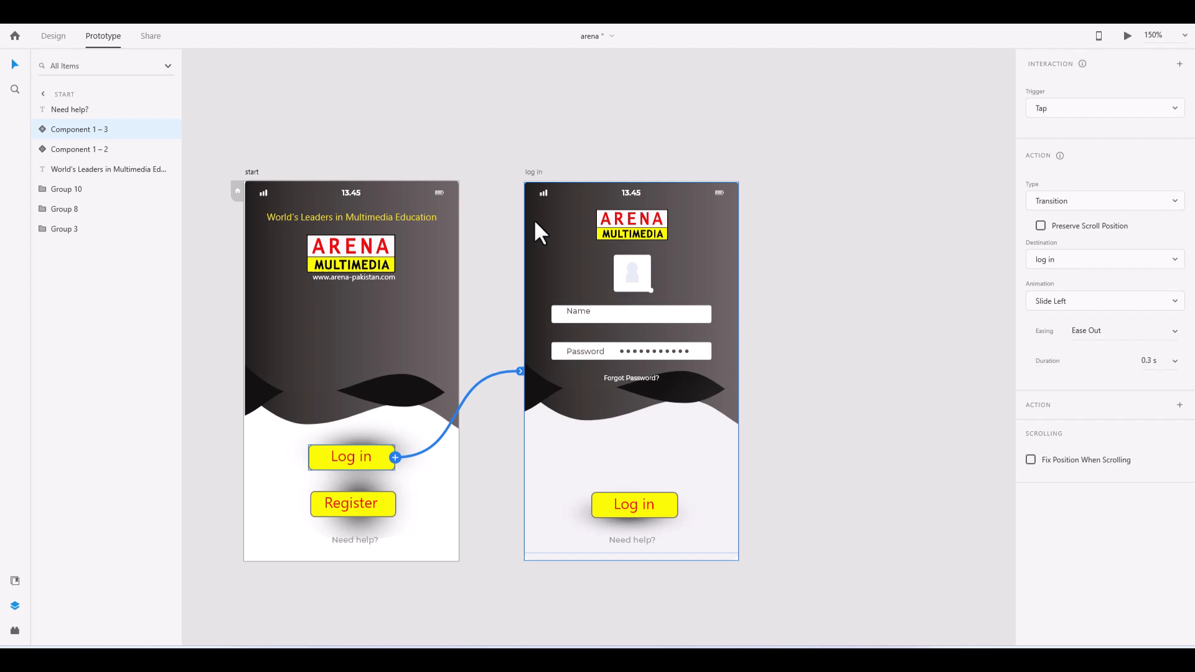
Return to Design mode and open the Import command for bringing in a file
left_click(53, 36)
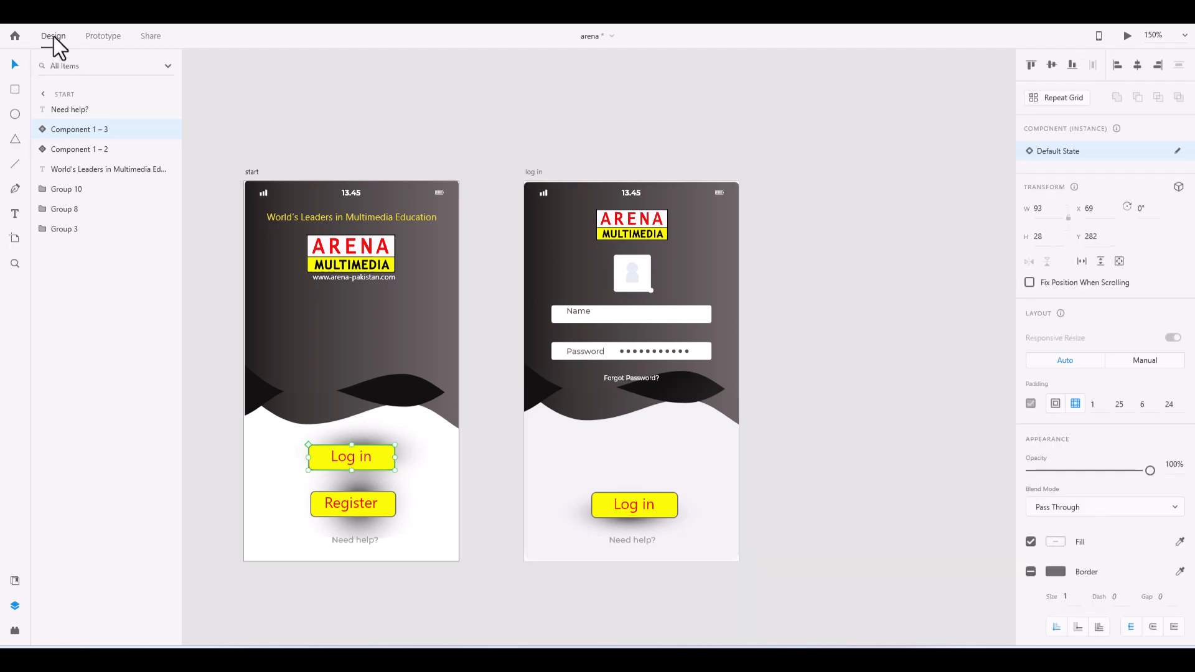
left_click(42, 17)
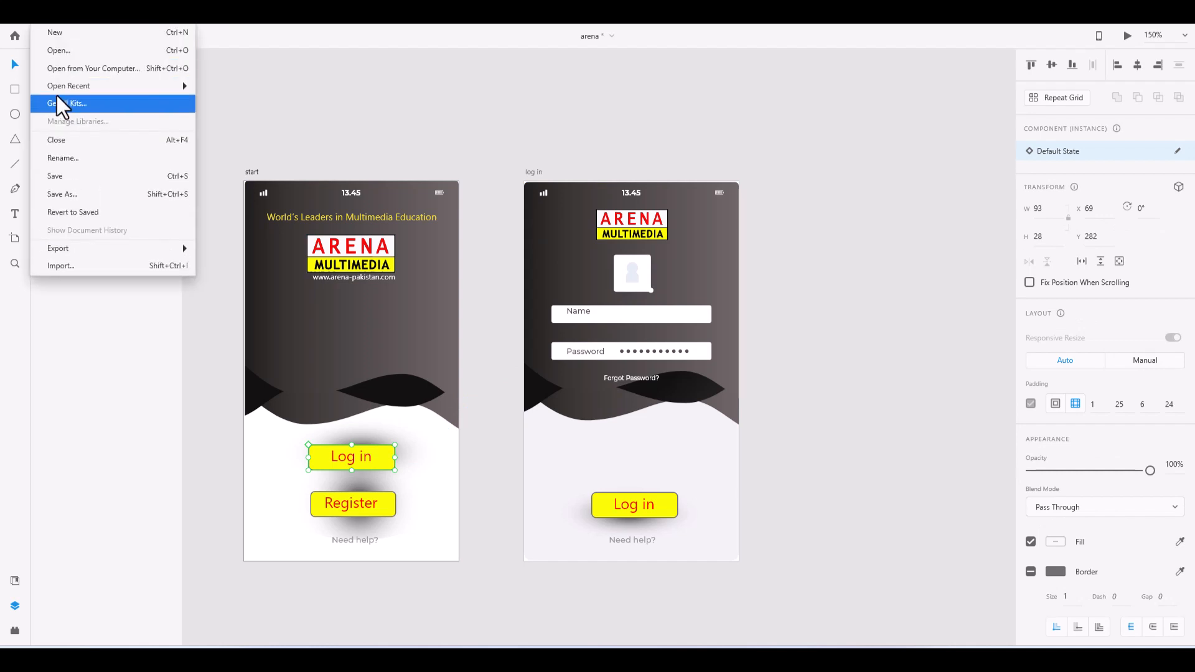
left_click(85, 269)
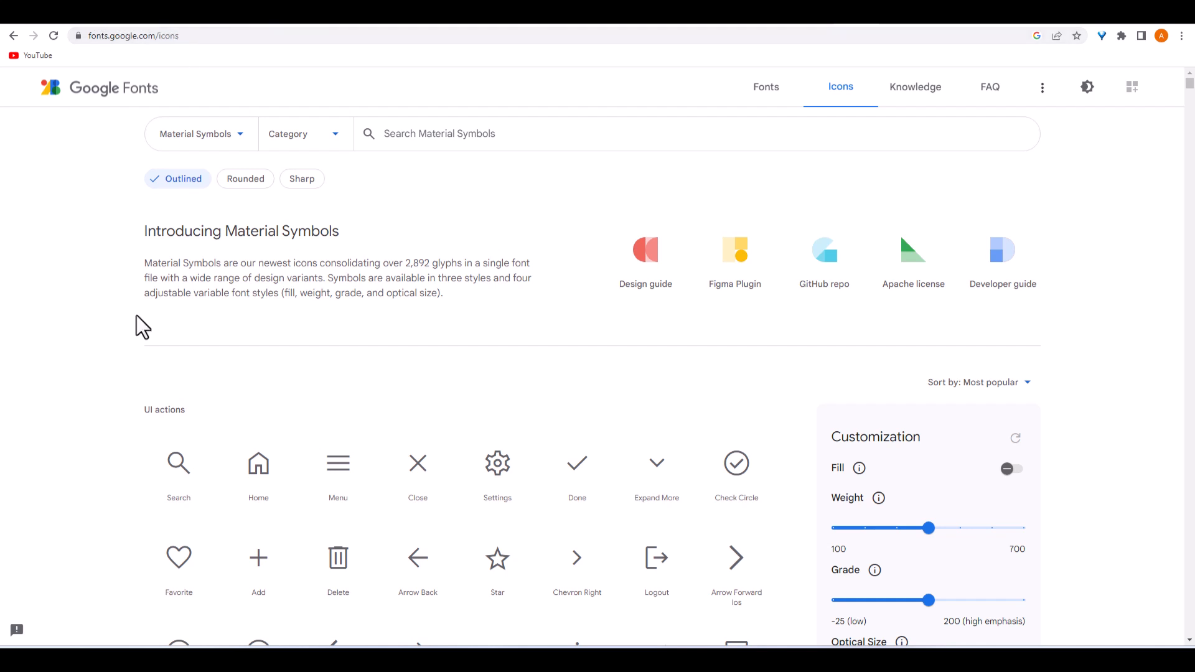
Look over the Material Symbols and their customization options on the Google Fonts Icons page in the browser
scroll(136, 316, "down", 1)
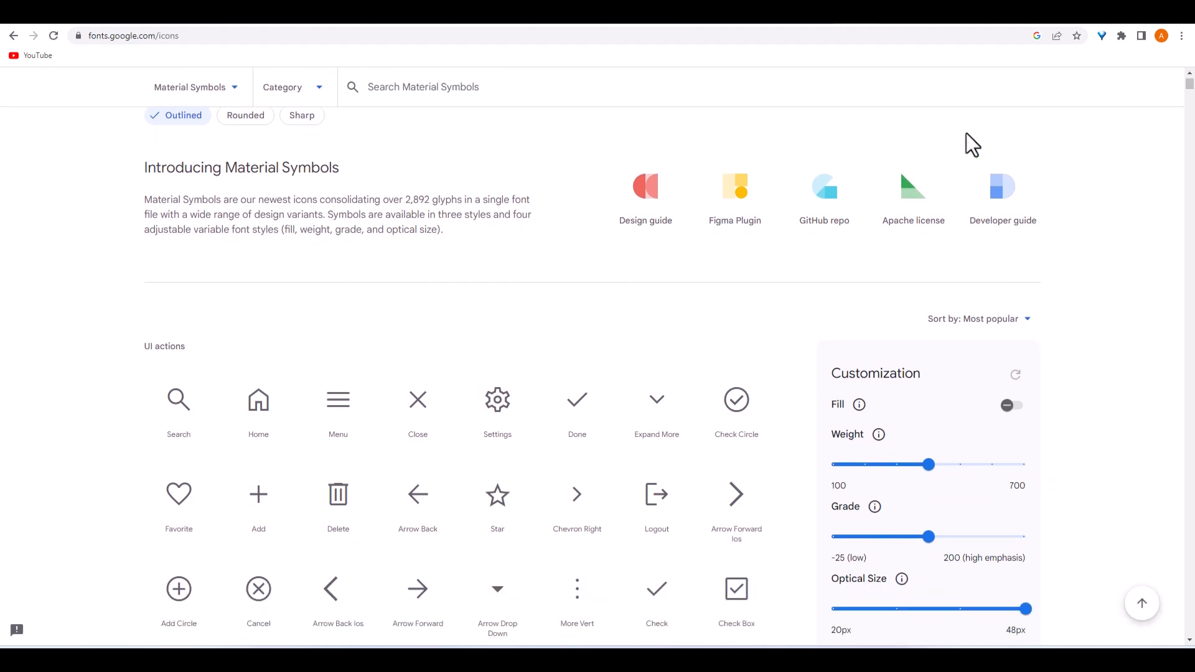
mouse_move(1188, 83)
left_mouse_down()
mouse_move(1182, 186)
mouse_move(1192, 68)
left_mouse_up()
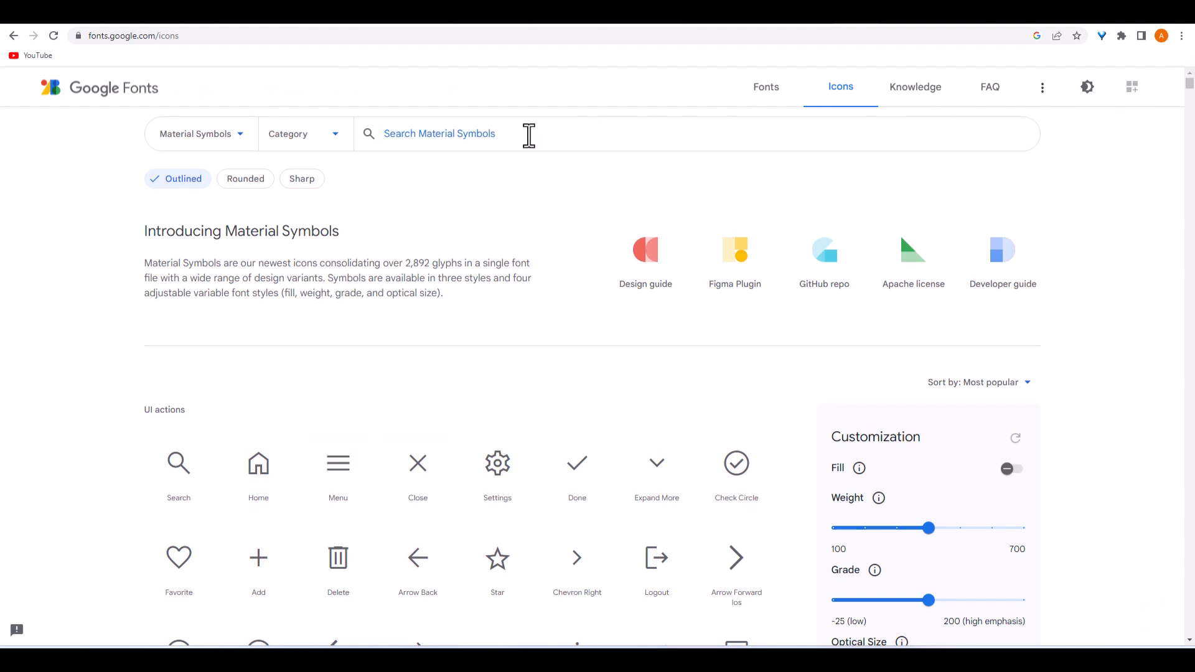
Search the Material Symbols for "home" and download the Location Automation icon as an SVG
type("home")
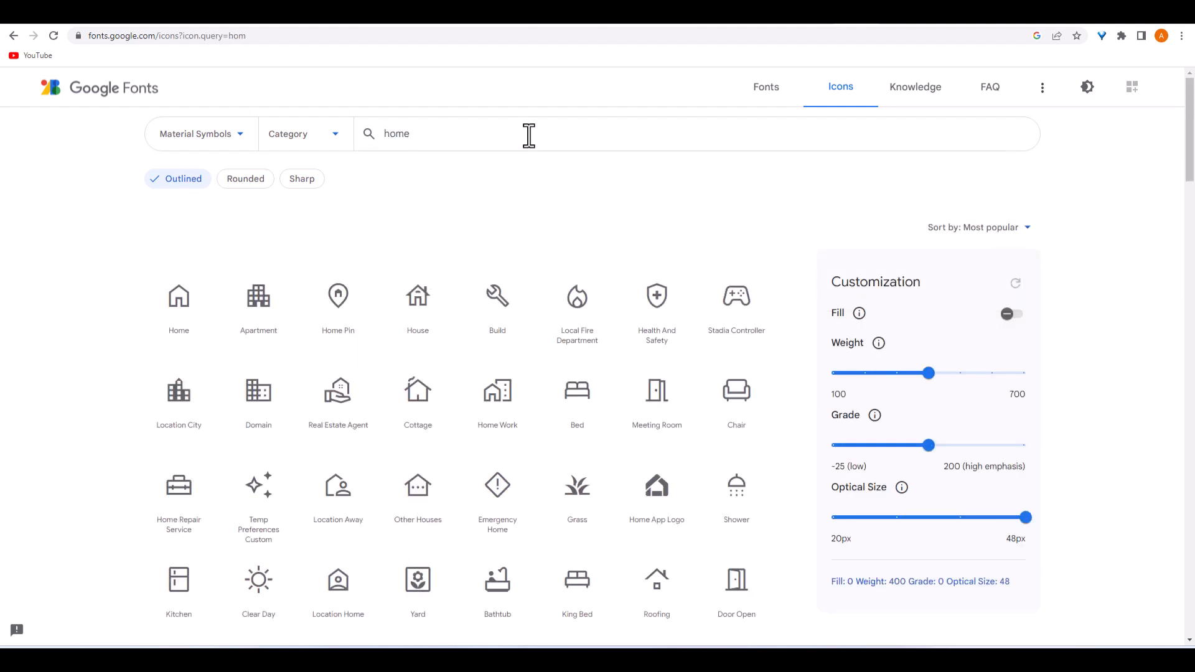
scroll(373, 312, "down", 2)
left_click(180, 562)
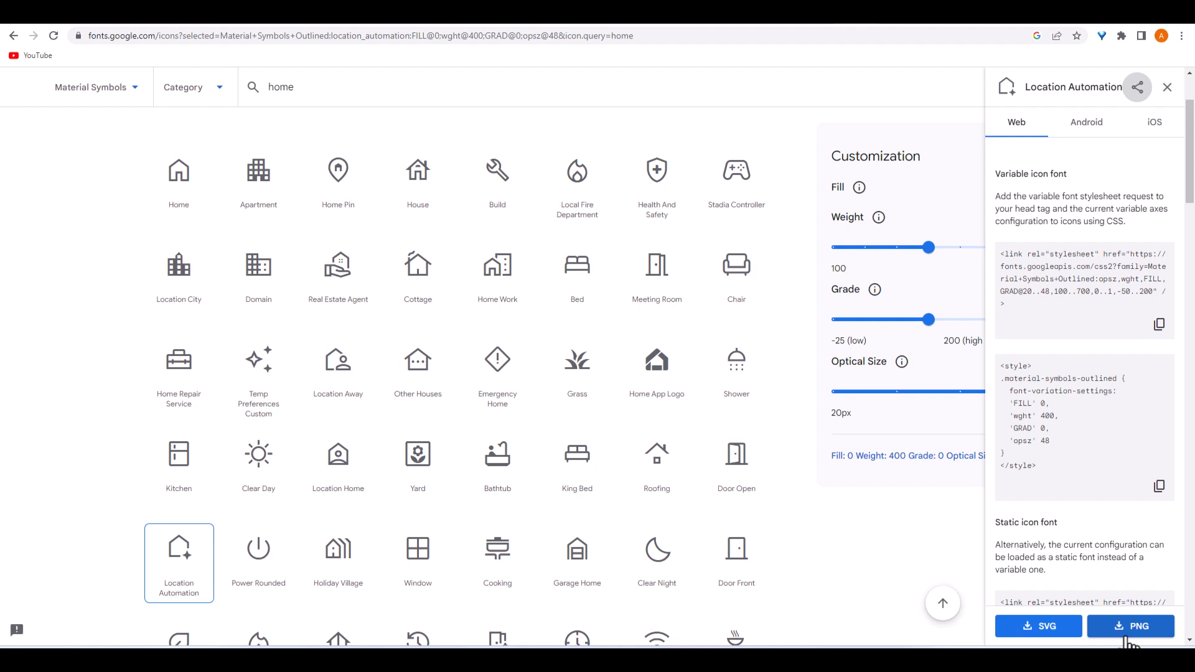
left_click(1069, 627)
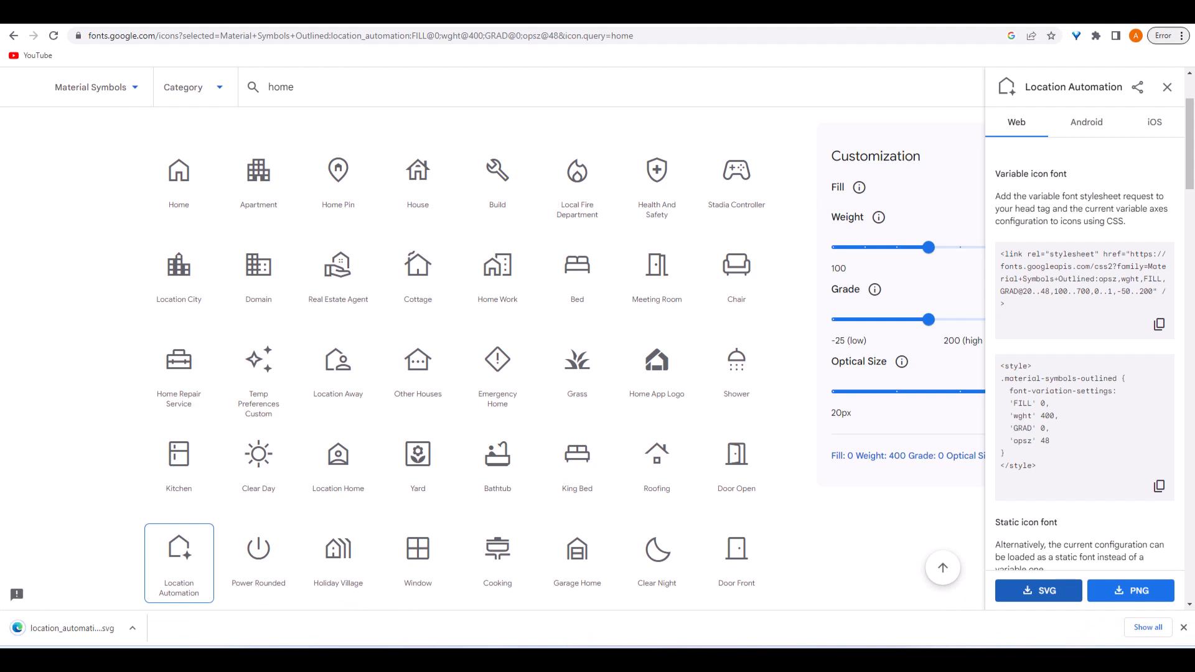
Switch back to Adobe XD and import the location_automation SVG file from the Downloads folder
mouse_move(749, 660)
left_click(813, 563)
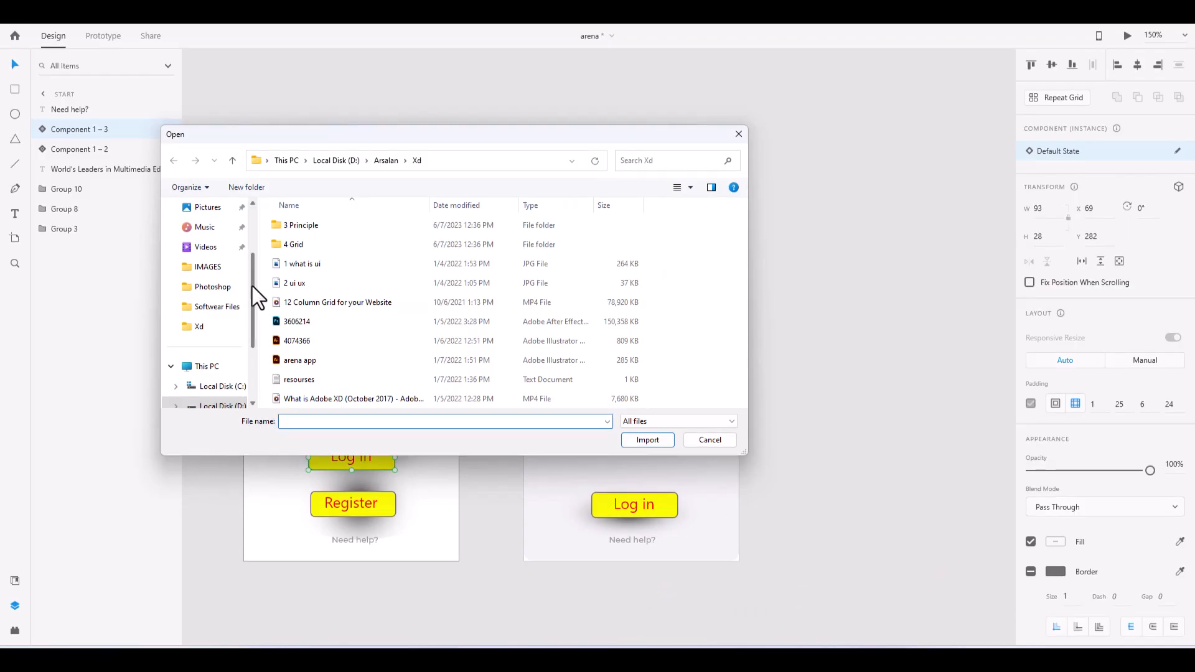
left_click(208, 247)
left_click(213, 267)
left_click(349, 240)
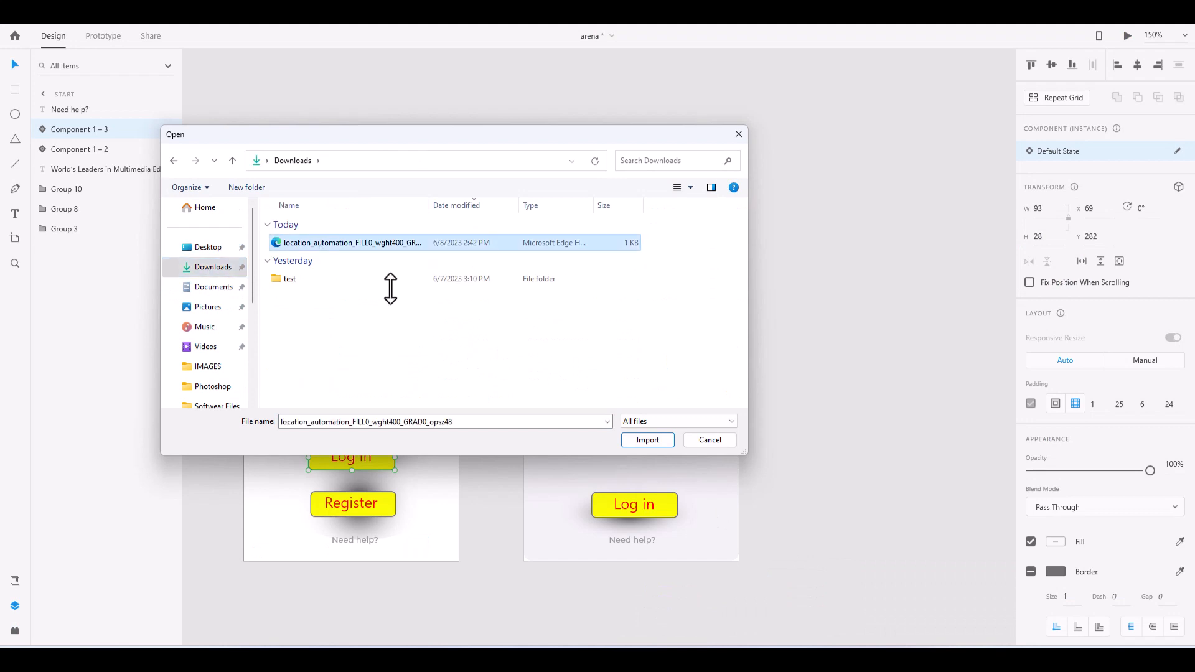
left_click(648, 439)
Scale the imported house icon down to about 40 by 44 and place it on the pasteboard below the artboards
left_click_drag(695, 371, 350, 342)
key("ctrl+z")
key("ctrl+minus")
key("ctrl+minus")
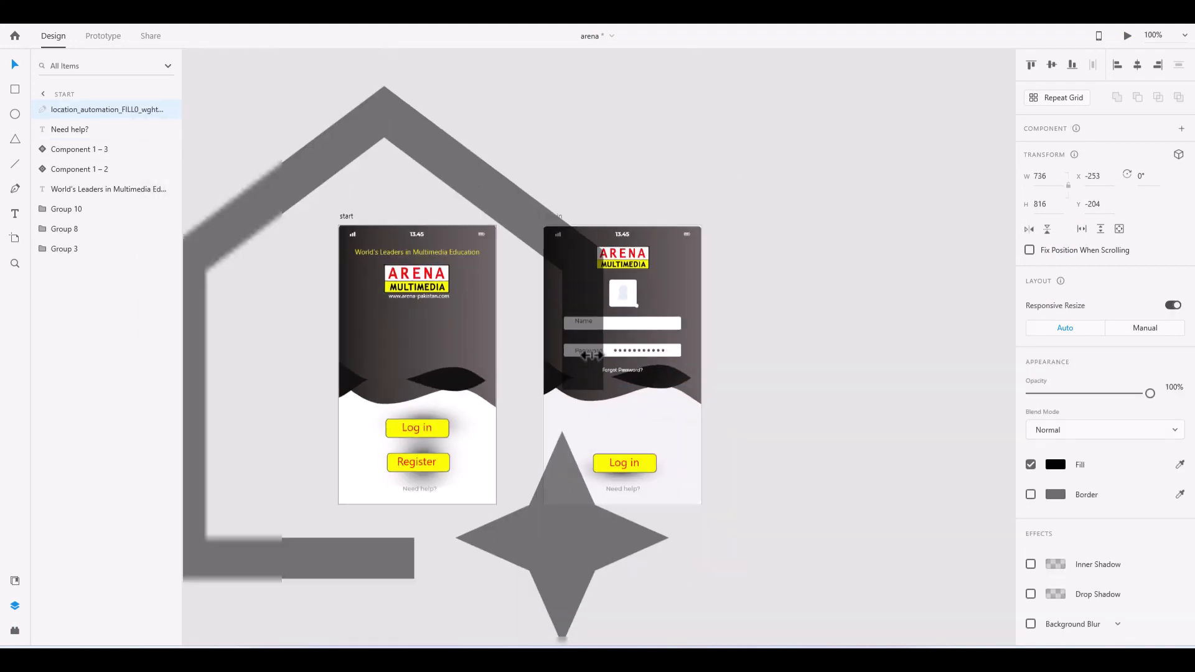
left_click_drag(403, 230, 617, 470)
key("shift+Up")
key("shift+Up")
key("shift+Up")
key("shift+Up")
key("shift+Up")
key("shift+Up")
key("shift+Up")
key("shift+Up")
key("shift+Up")
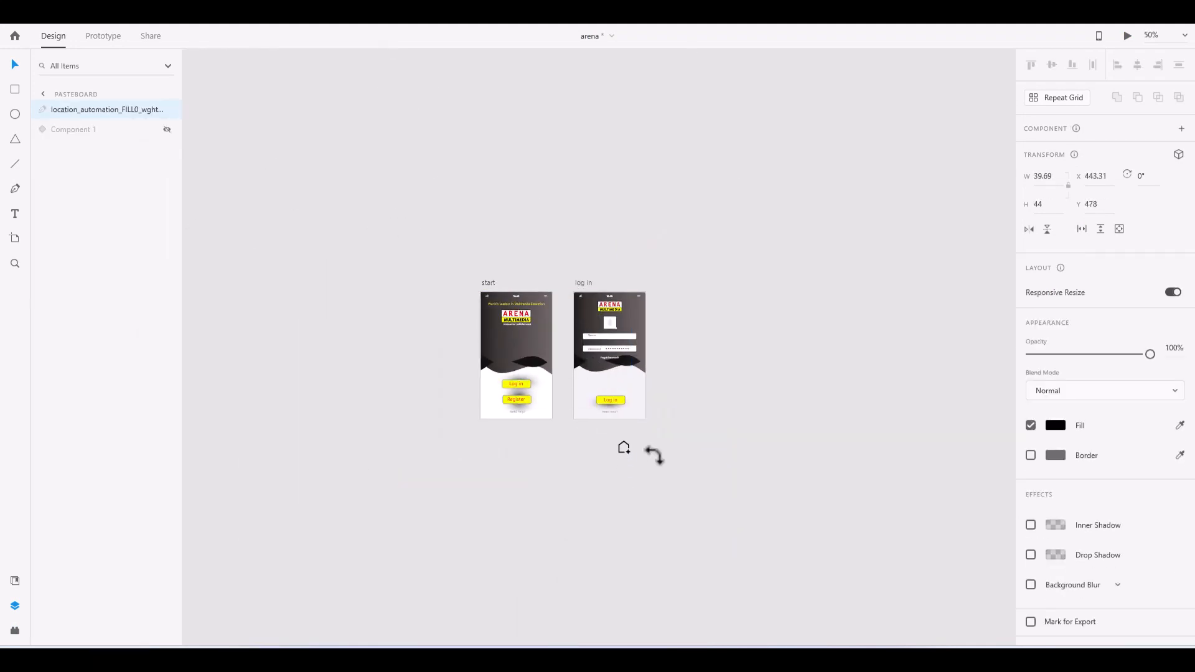
Move the house icon into the log in artboard's upper-left corner, fill it with white #FFFFFF, and shrink it to fit beneath the signal bars
key("ctrl+plus")
left_click_drag(660, 540, 576, 266)
left_click(1056, 464)
left_click_drag(881, 415, 557, 25)
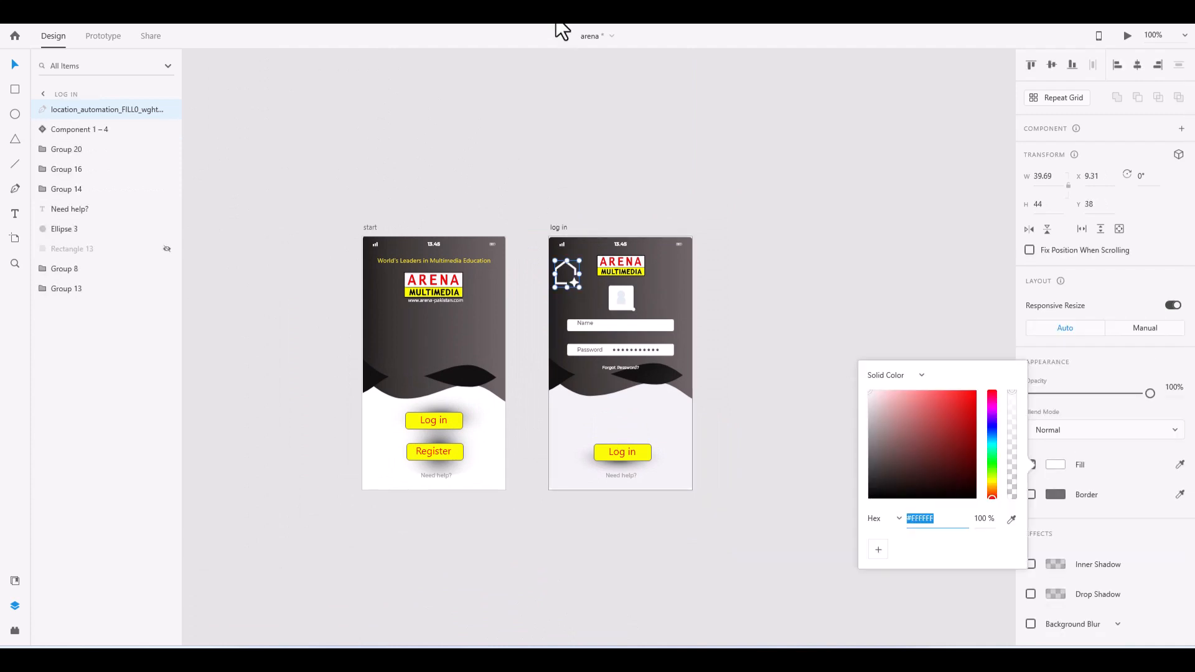
key("ctrl+plus")
key("ctrl+plus")
key("ctrl+plus")
left_click_drag(541, 169, 505, 227)
left_click(509, 340)
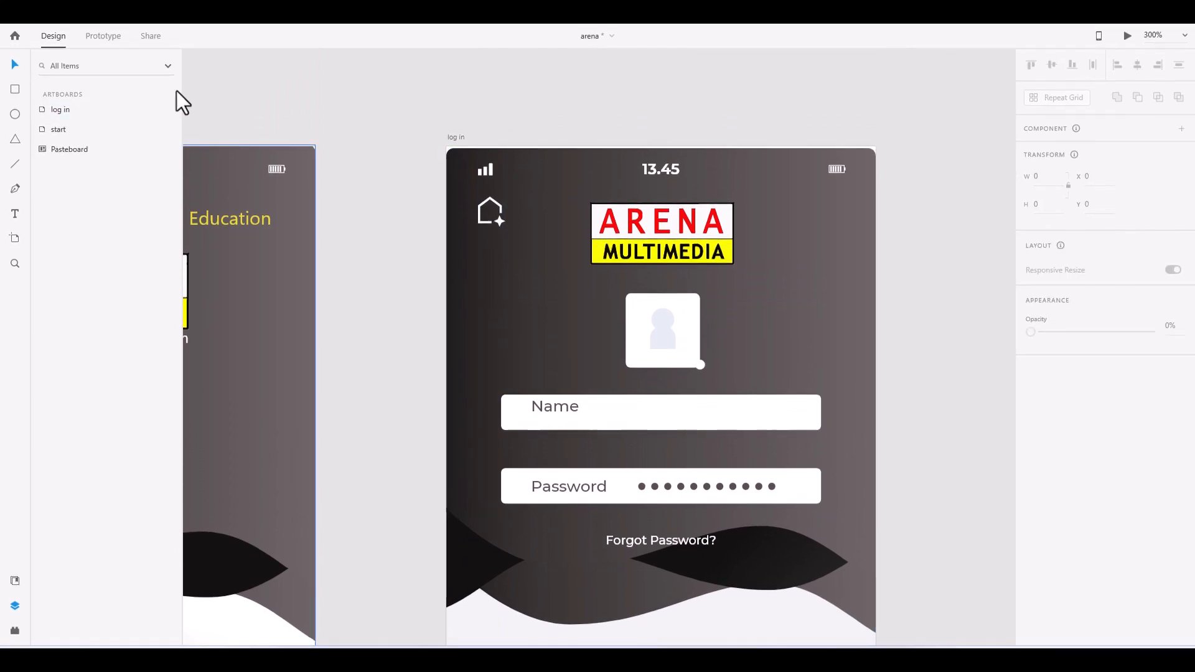
In Prototype mode, link the house icon on the log in artboard to the start artboard
left_click(104, 30)
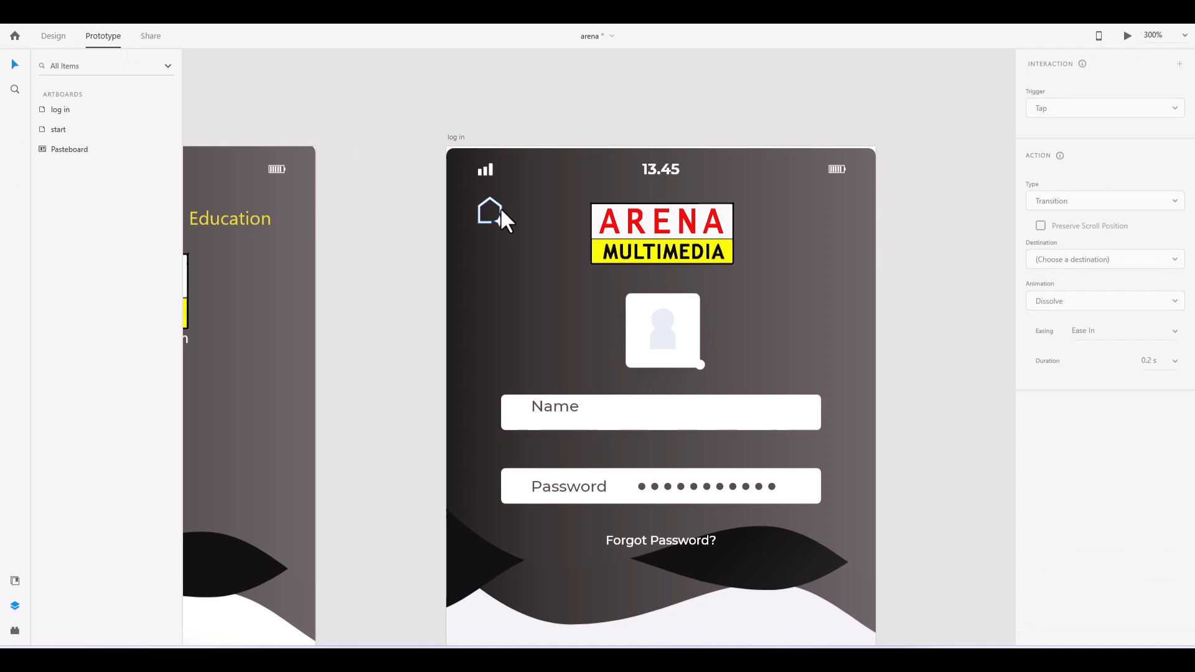
left_click(496, 214)
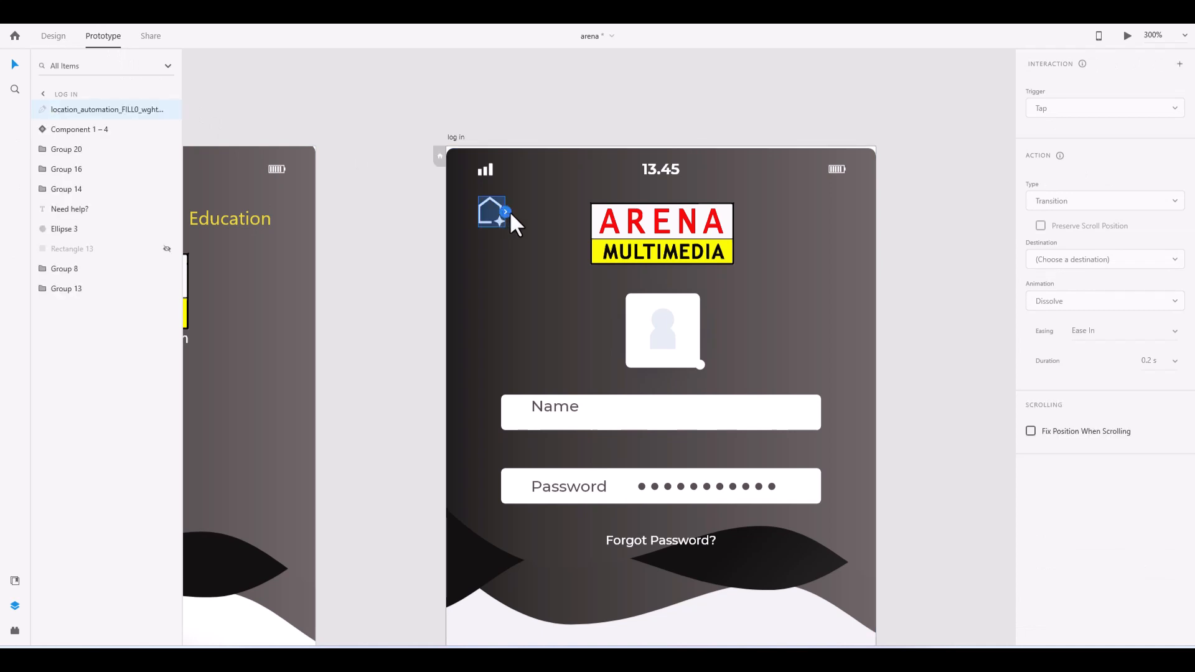
left_click_drag(506, 212, 314, 285)
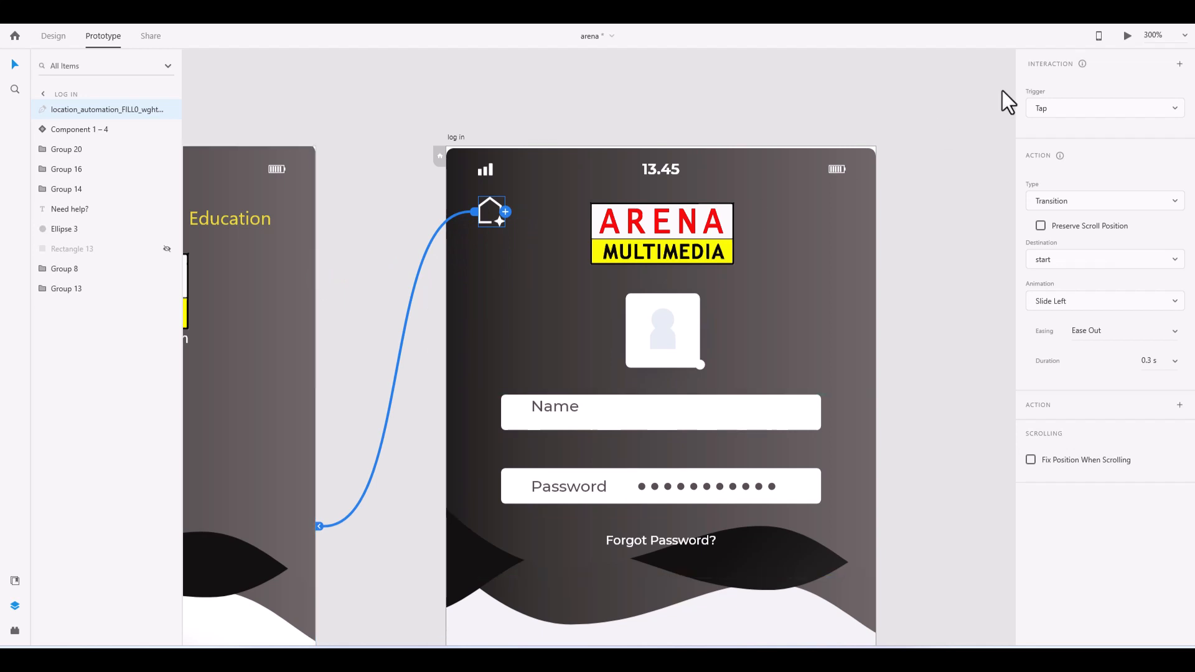
Preview the prototype and test going from the start screen to the log in screen and back with the house icon
left_click(1126, 36)
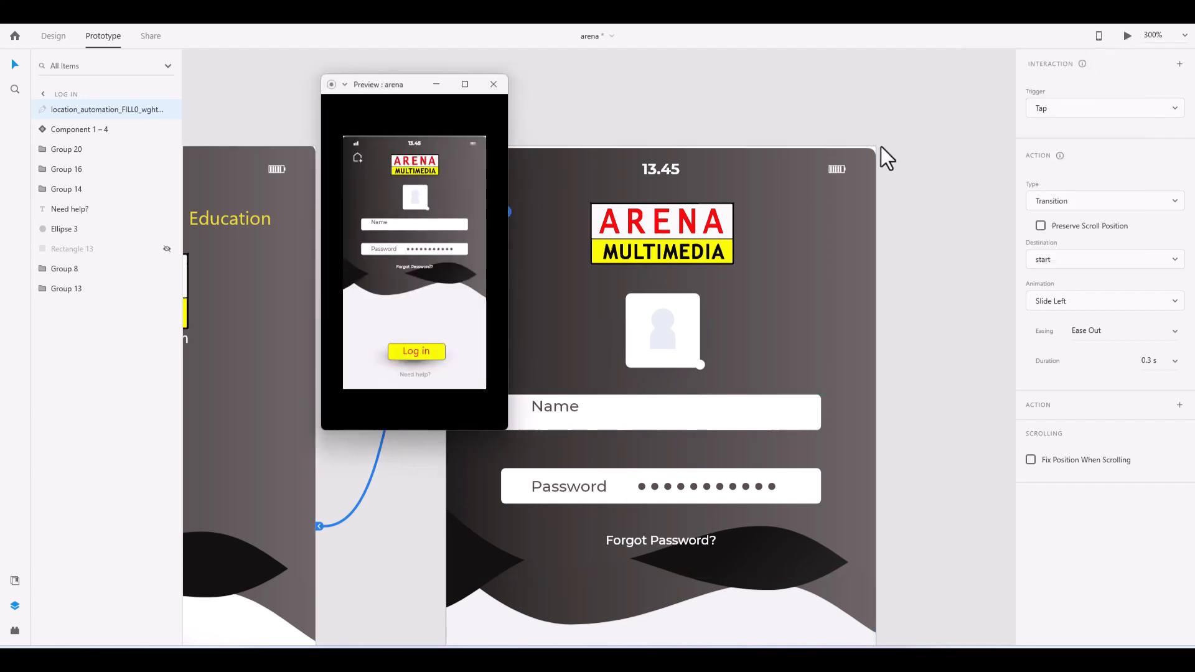
left_click(417, 352)
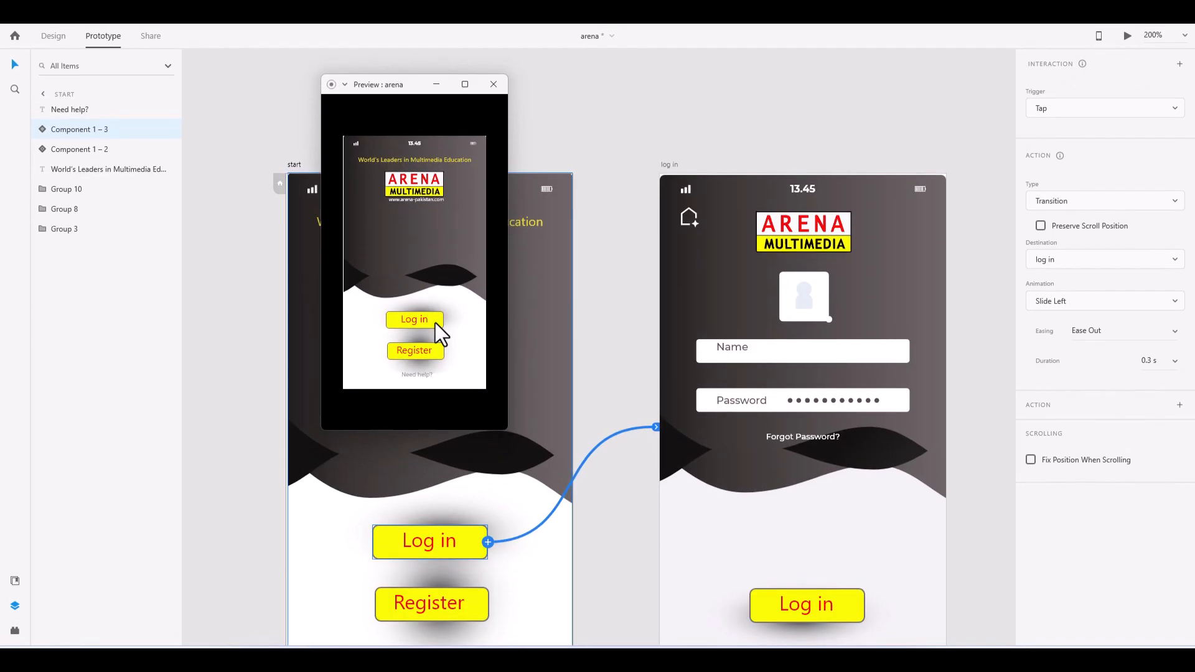
left_click(436, 321)
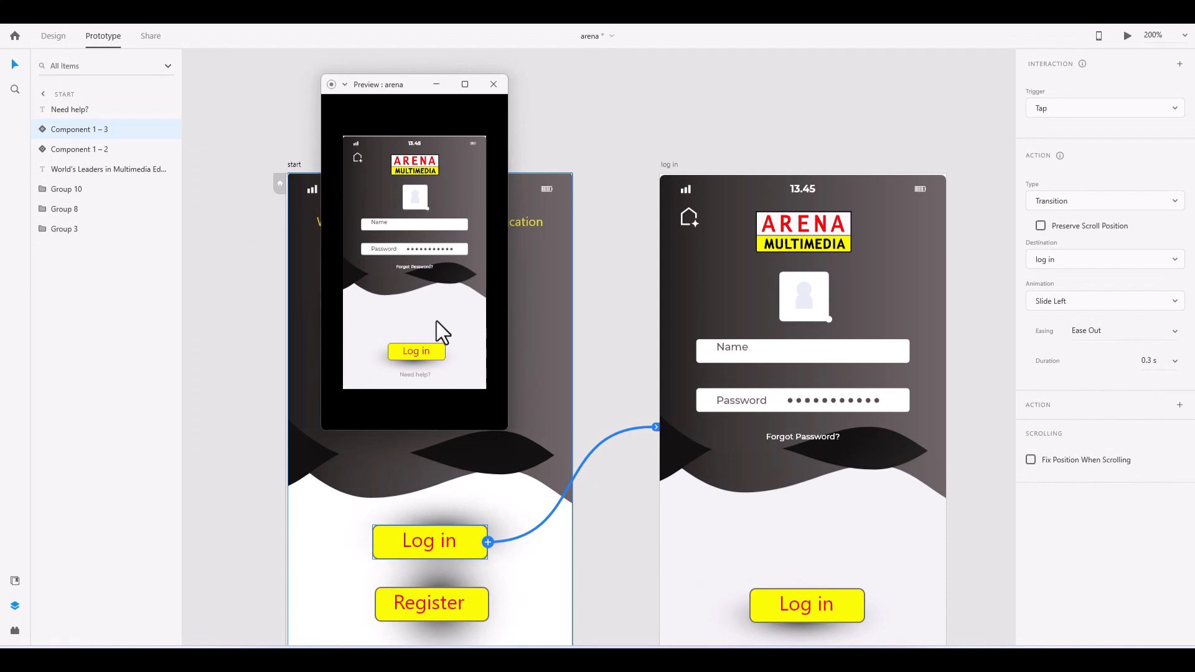
left_click(357, 157)
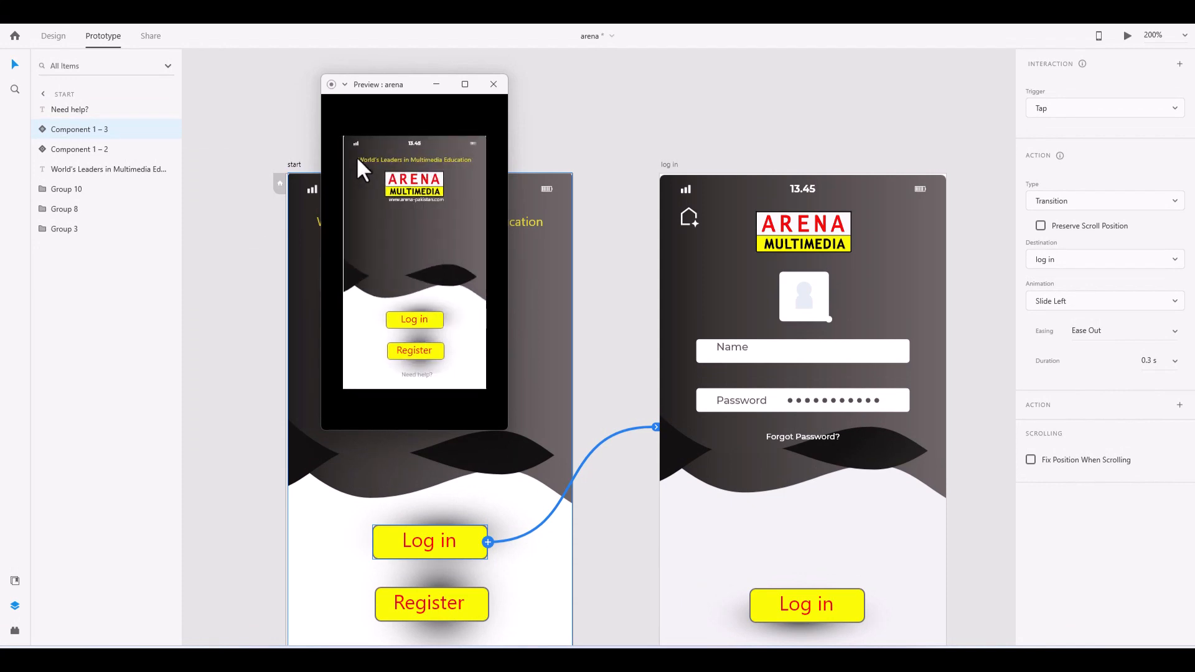